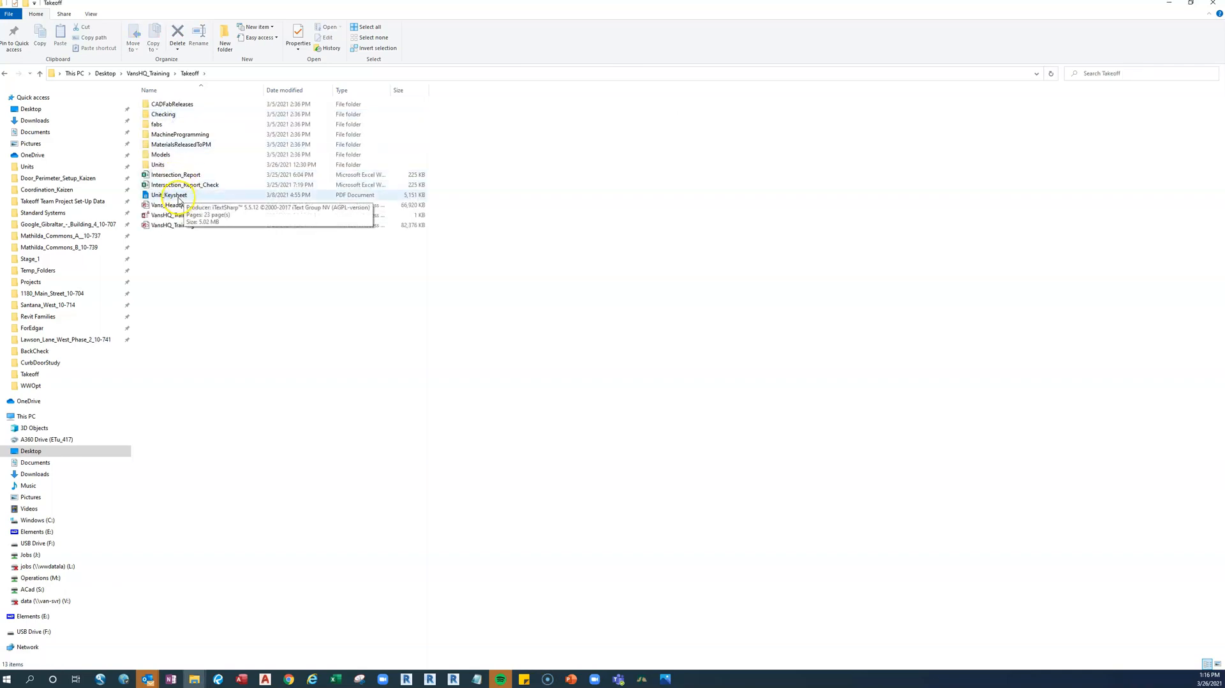
- Open the Unit_Keysheet PDF and examine the unit numbers of the HQ1 north bridge elevation 12A on sheet 2.05
{"action": "double_click", "coordinate": [178, 197]}
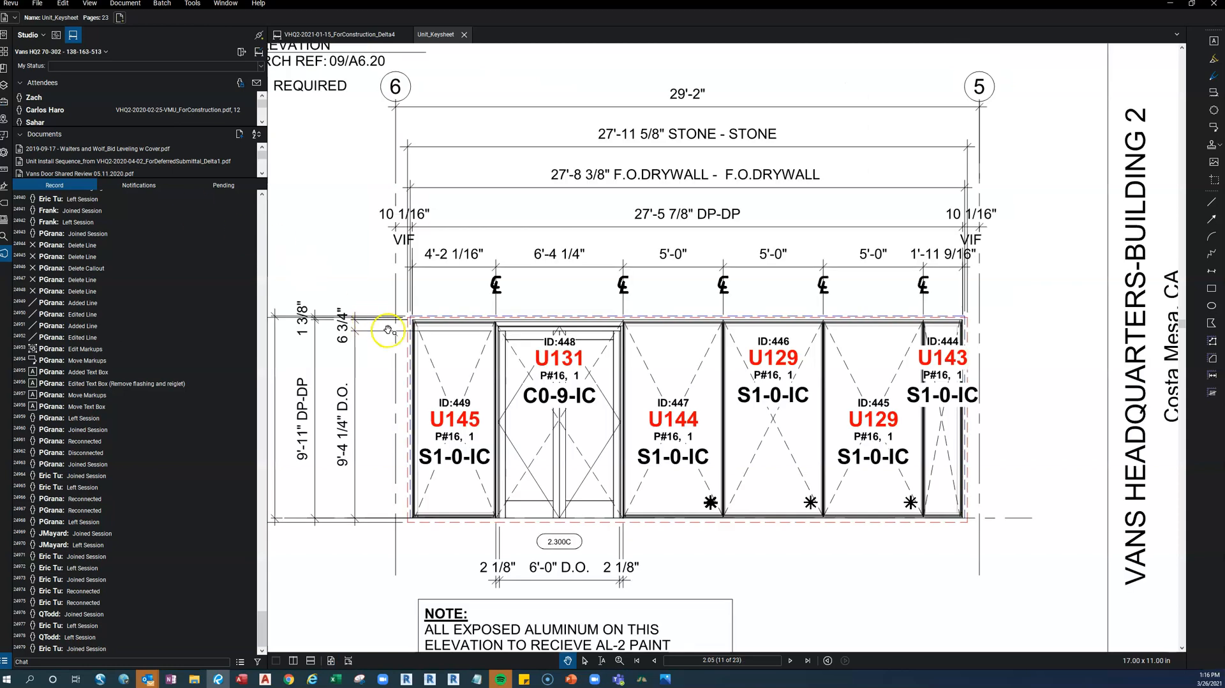
{"action": "scroll", "coordinate": [390, 354], "scroll_direction": "down", "scroll_amount": 10}
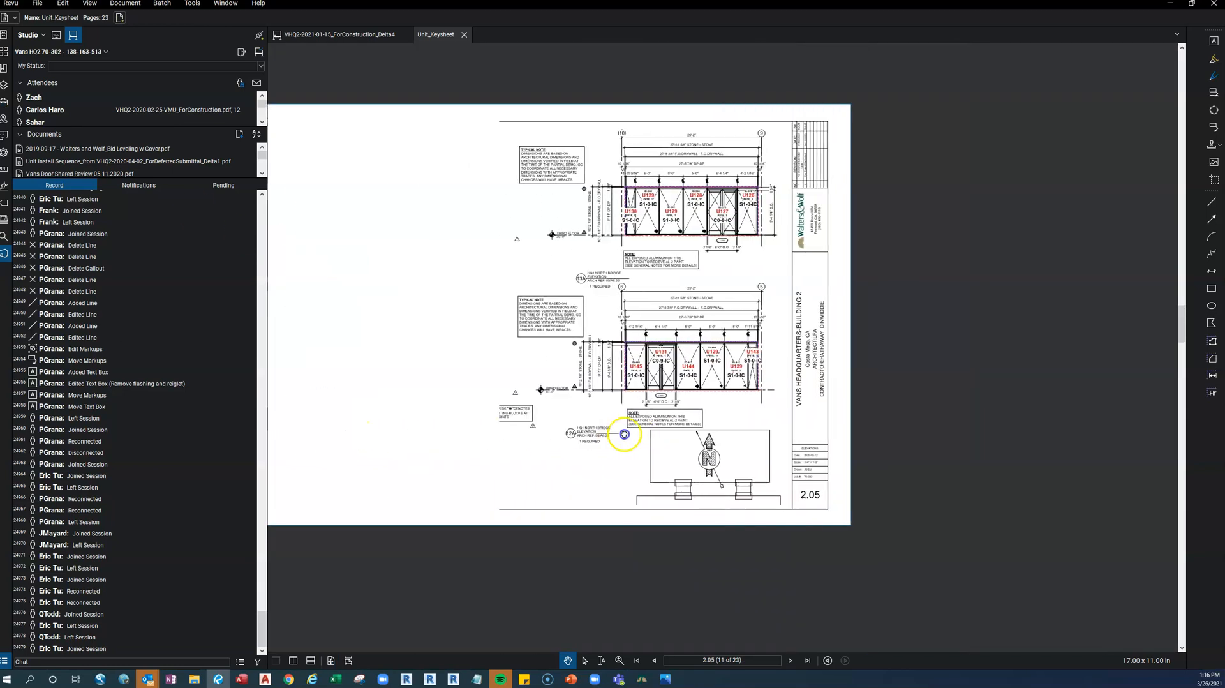
{"action": "scroll", "coordinate": [624, 432], "scroll_direction": "up", "scroll_amount": 1}
{"action": "left_click_drag", "start_coordinate": [706, 444], "coordinate": [717, 483]}
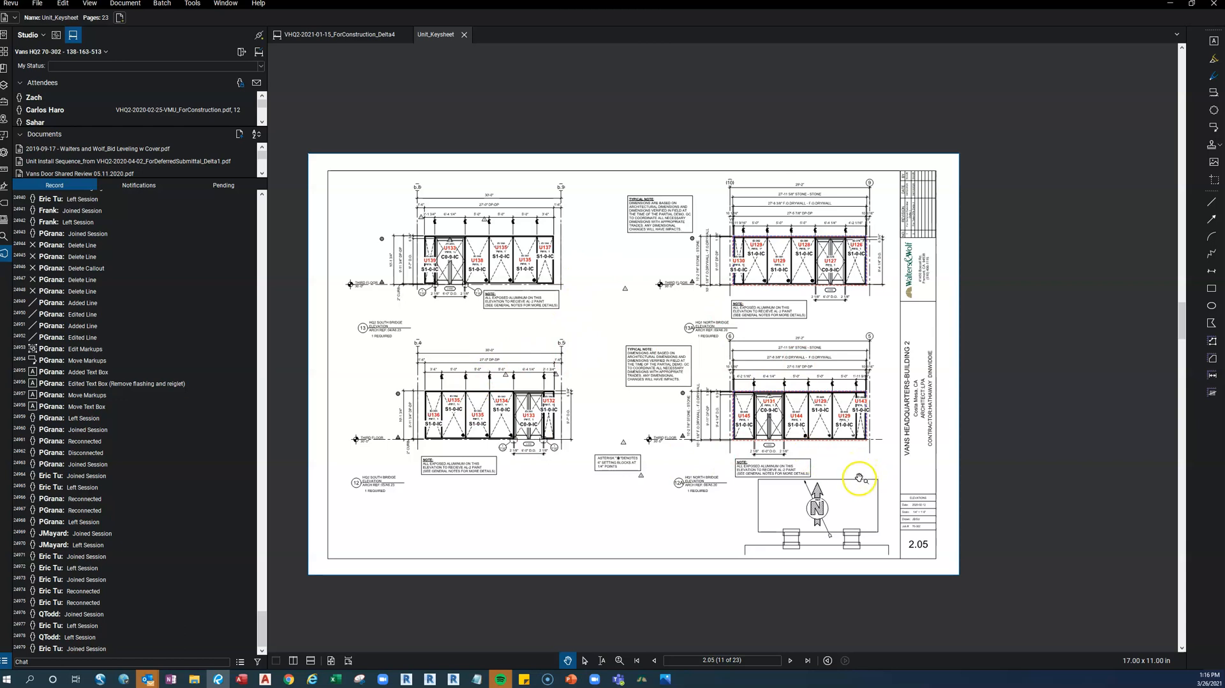
{"action": "scroll", "coordinate": [859, 478], "scroll_direction": "up", "scroll_amount": 5}
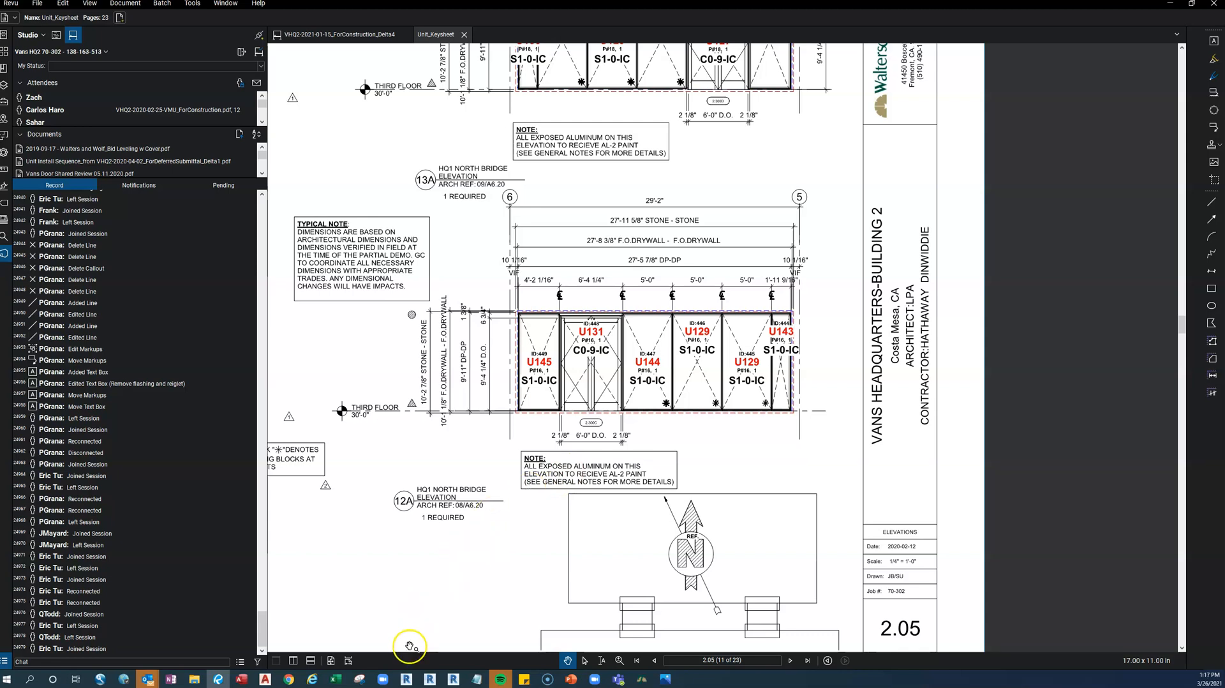
- Switch to Revit and start Create Tag Drawings with VansHQ_Training\Takeoff\Units as the output folder
{"action": "left_click", "coordinate": [407, 680]}
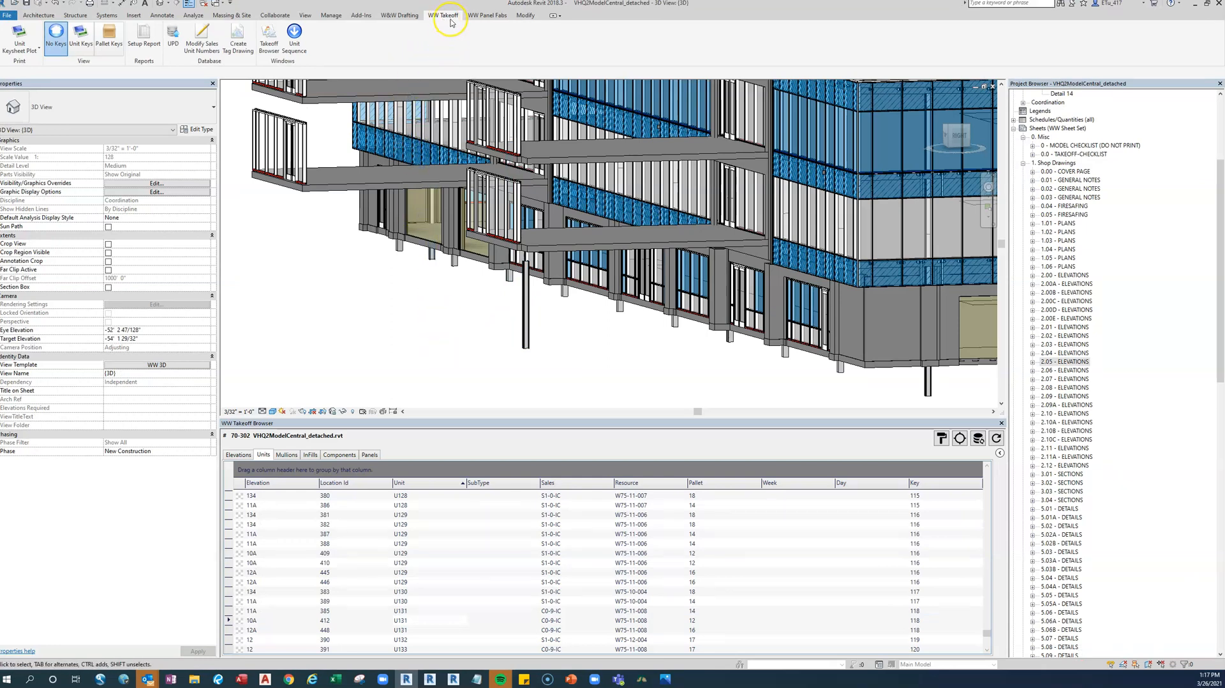
{"action": "left_click", "coordinate": [239, 54]}
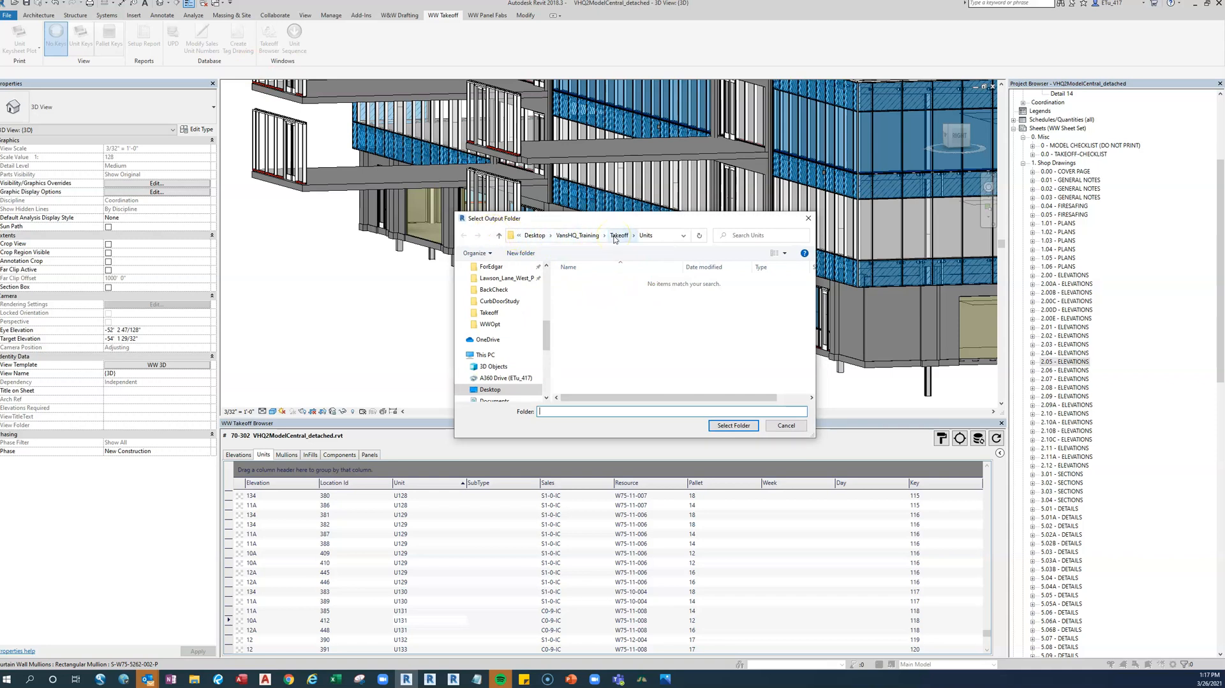
{"action": "left_click", "coordinate": [667, 235]}
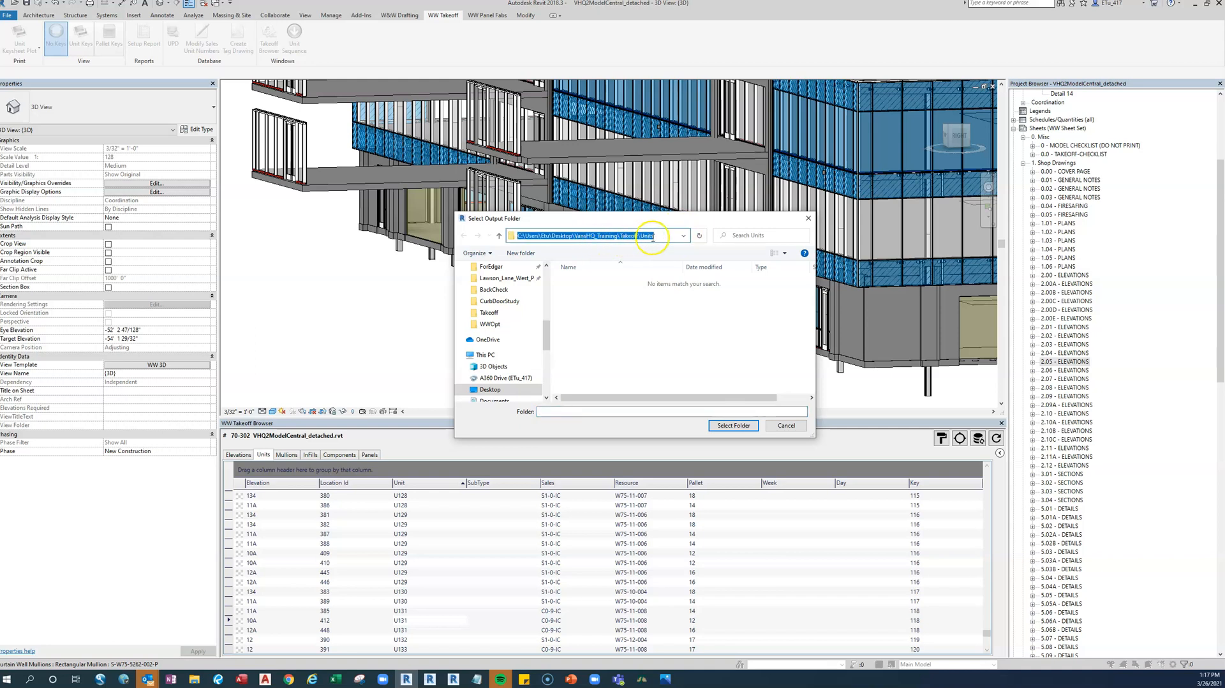
{"action": "left_click", "coordinate": [664, 333]}
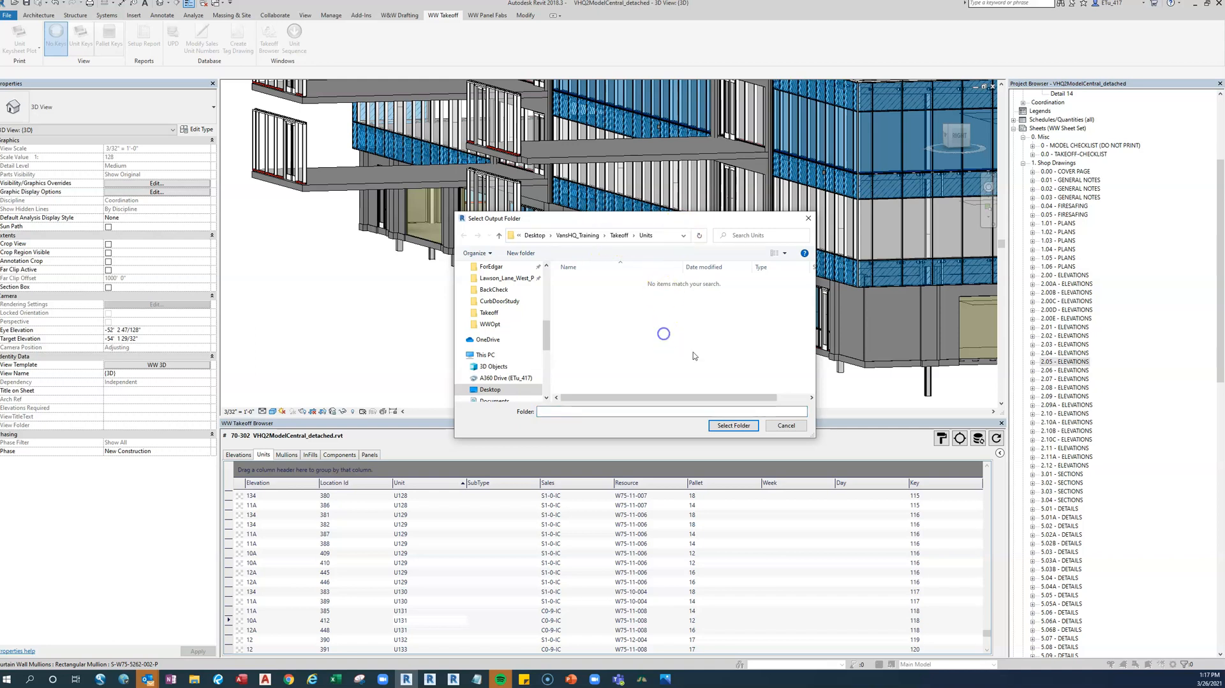
{"action": "left_click", "coordinate": [734, 426]}
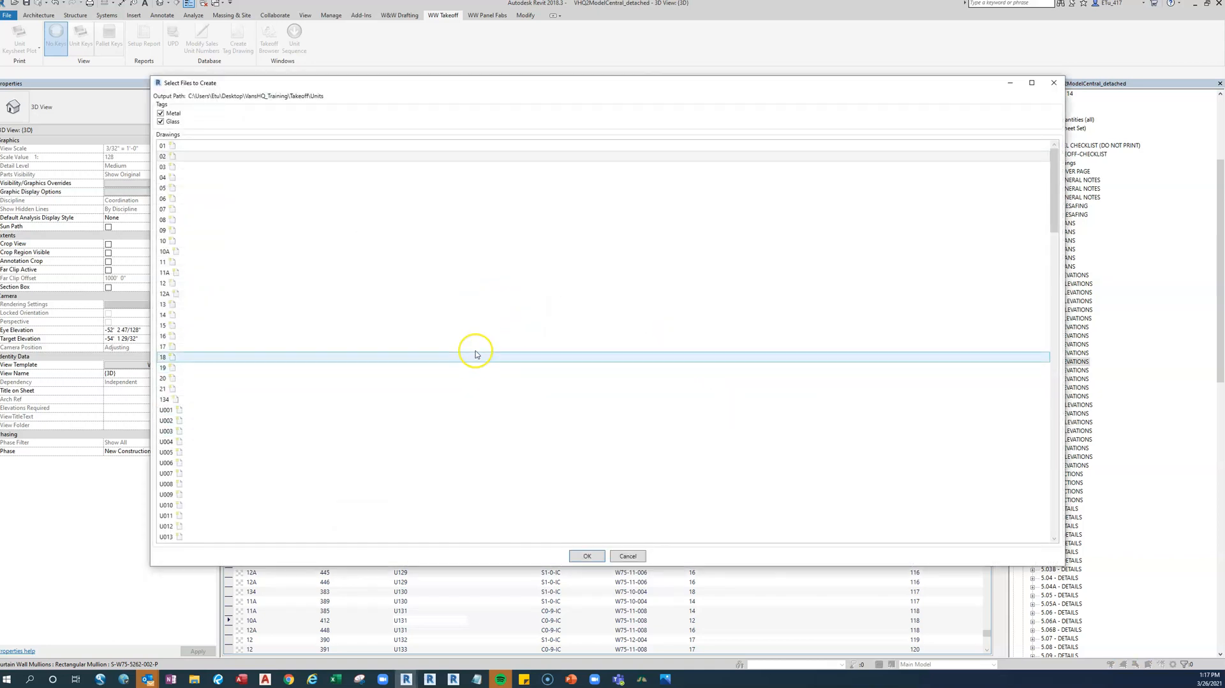
- Create the metal and glass tag drawings for units U129, U131, U143, U144 and U145
{"action": "scroll", "coordinate": [440, 339], "scroll_direction": "down", "scroll_amount": 5}
{"action": "scroll", "coordinate": [444, 340], "scroll_direction": "down", "scroll_amount": 4}
{"action": "scroll", "coordinate": [457, 344], "scroll_direction": "down", "scroll_amount": 14}
{"action": "scroll", "coordinate": [457, 344], "scroll_direction": "down", "scroll_amount": 13}
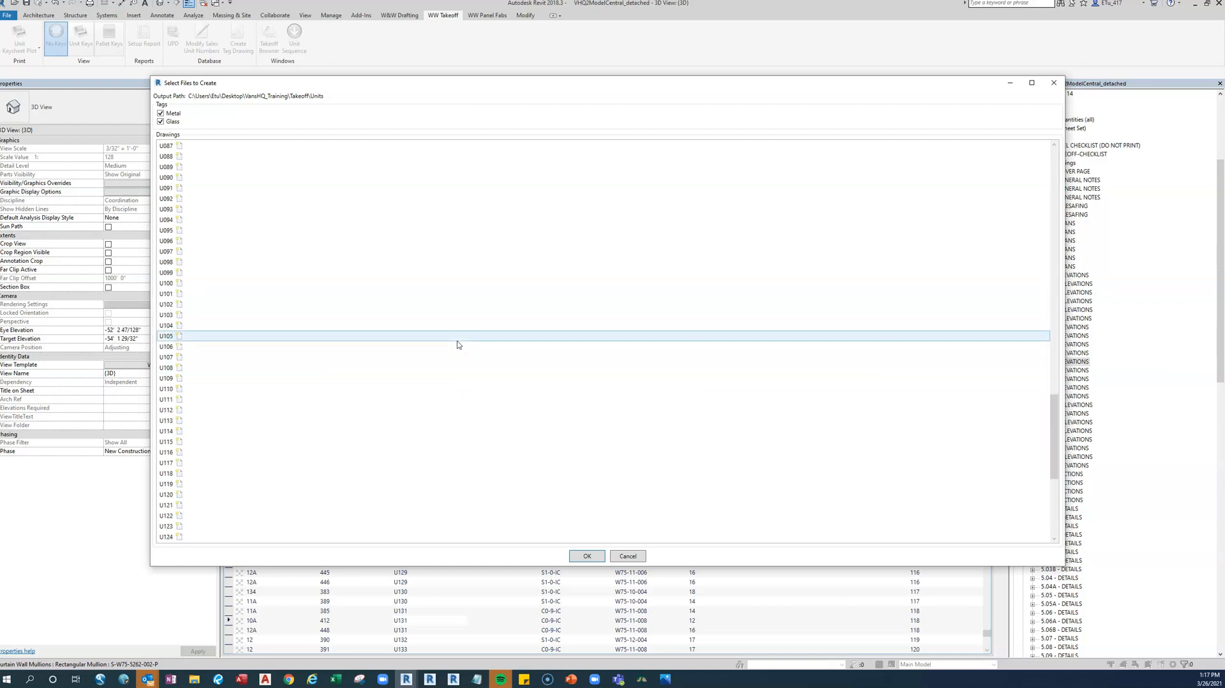
{"action": "scroll", "coordinate": [457, 345], "scroll_direction": "down", "scroll_amount": 2}
{"action": "left_click", "coordinate": [179, 464]}
{"action": "left_click", "coordinate": [190, 485], "text": "ctrl"}
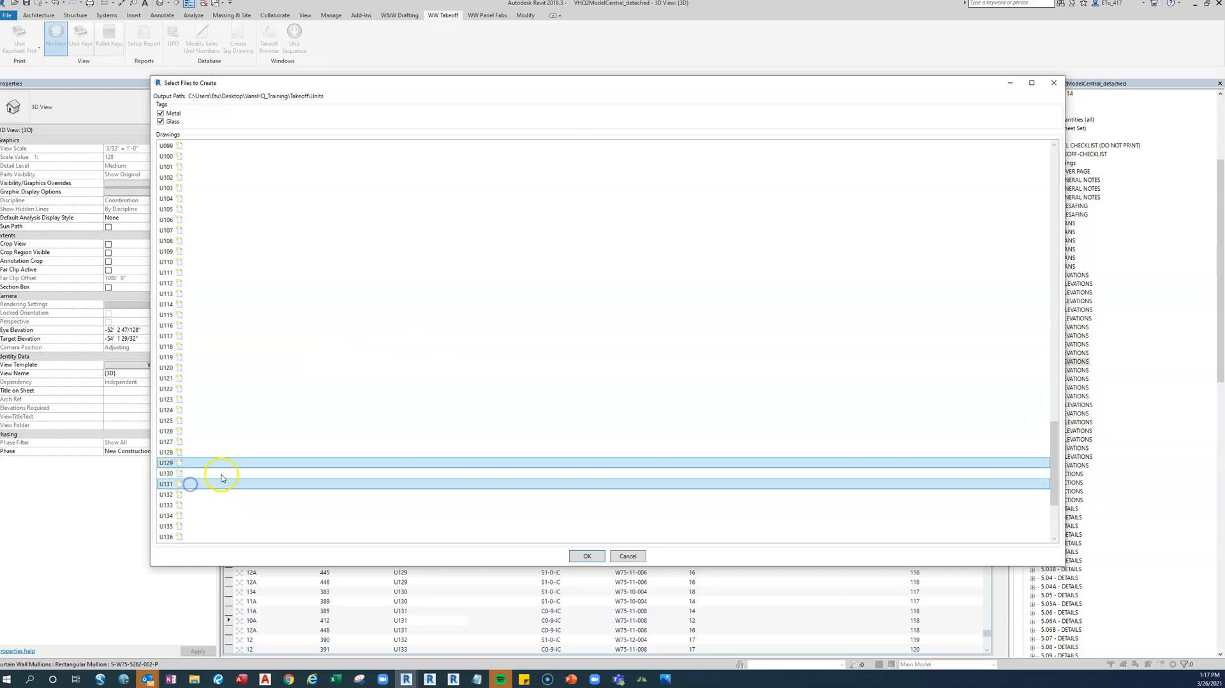
{"action": "scroll", "coordinate": [219, 476], "scroll_direction": "down", "scroll_amount": 4}
{"action": "left_click", "coordinate": [199, 474], "text": "ctrl"}
{"action": "left_click", "coordinate": [195, 484], "text": "ctrl"}
{"action": "left_click", "coordinate": [395, 492], "text": "ctrl"}
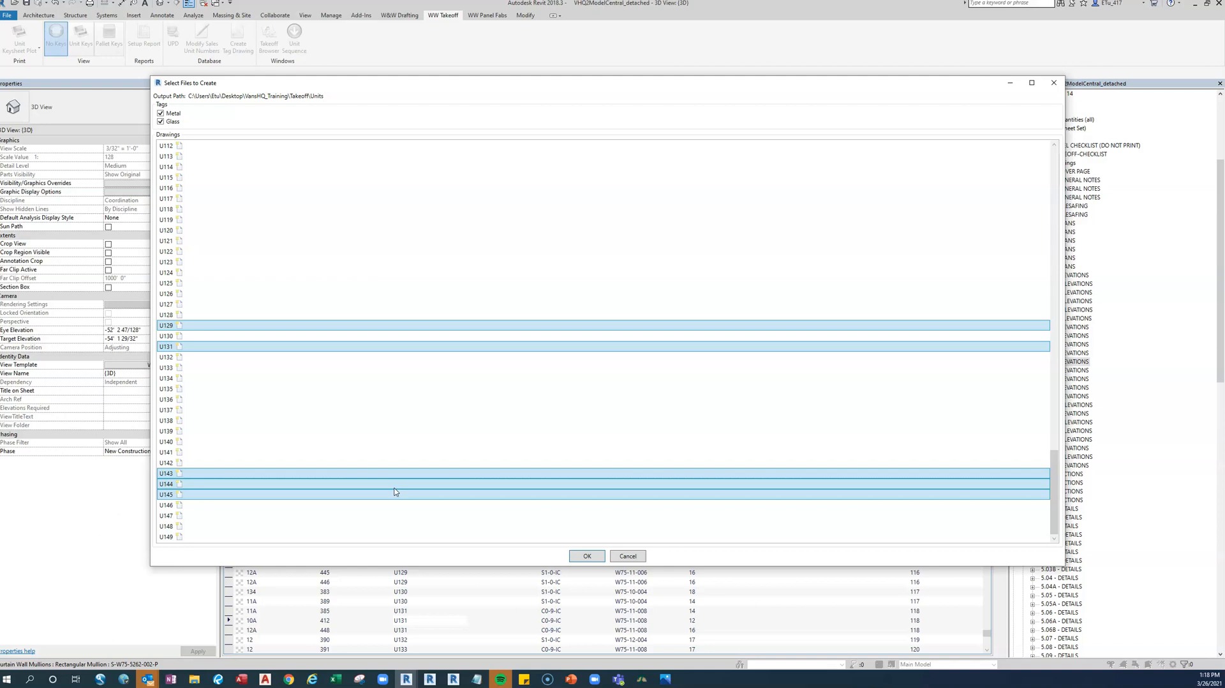
{"action": "left_click", "coordinate": [587, 556]}
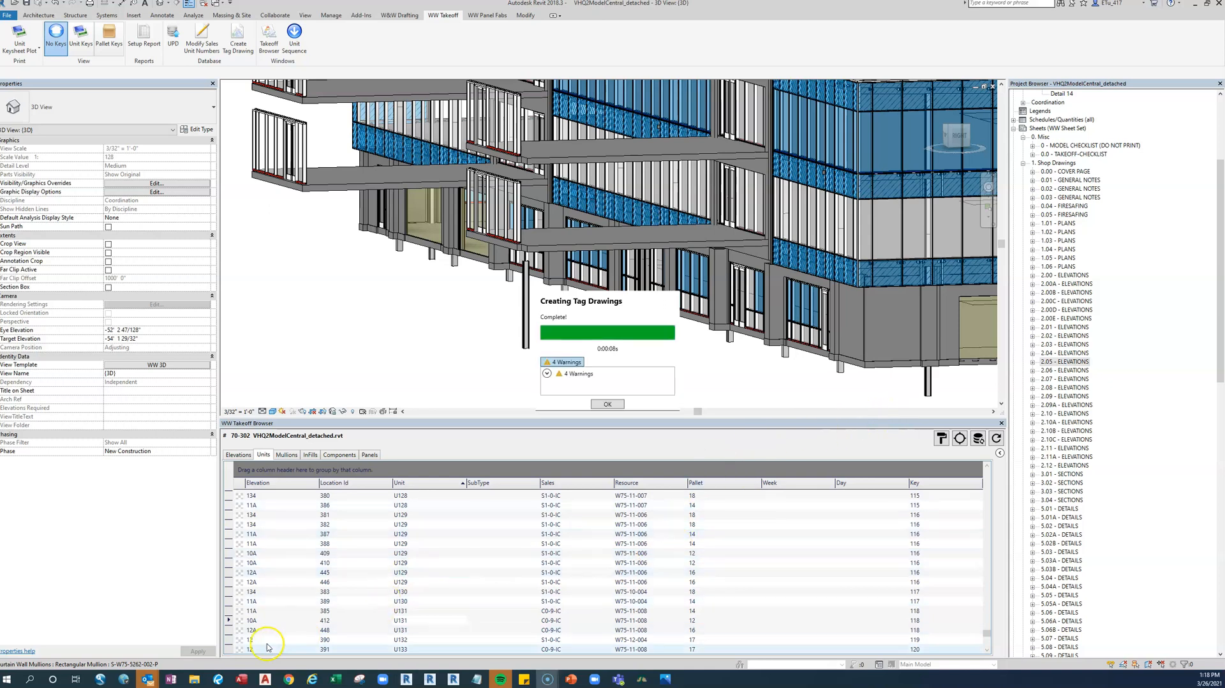
- Switch to File Explorer, open the Units folder inside Takeoff and check the generated unit drawing files
{"action": "mouse_move", "coordinate": [194, 681]}
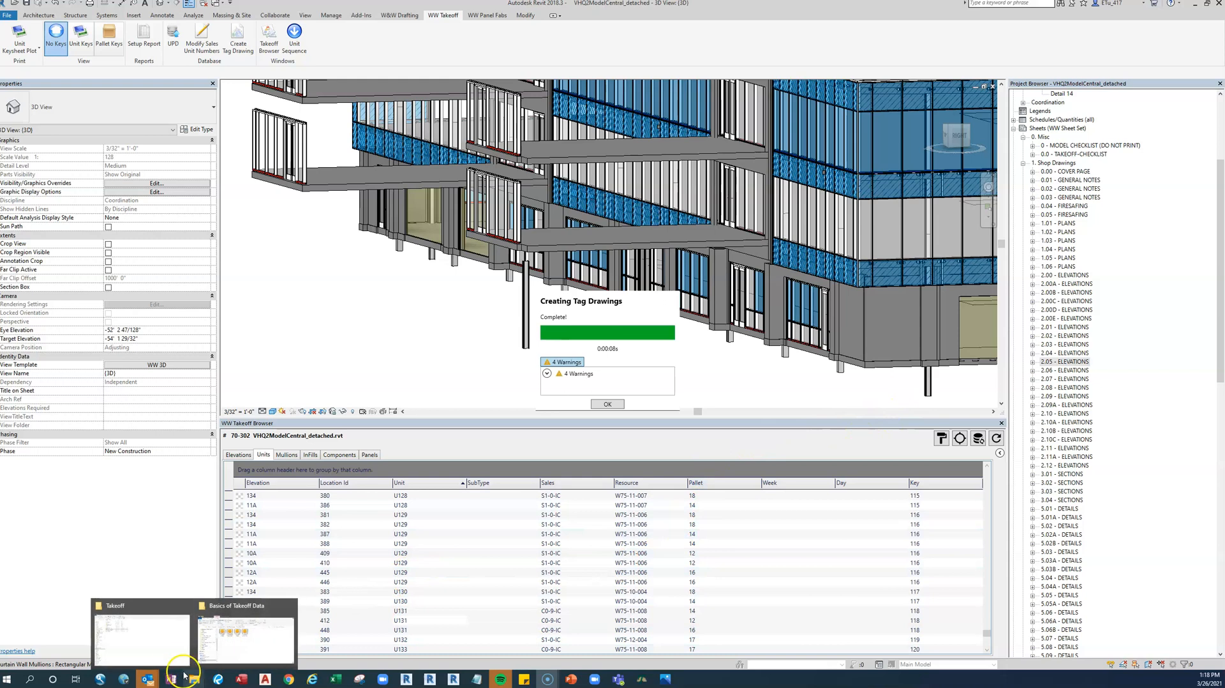
{"action": "left_click", "coordinate": [168, 650]}
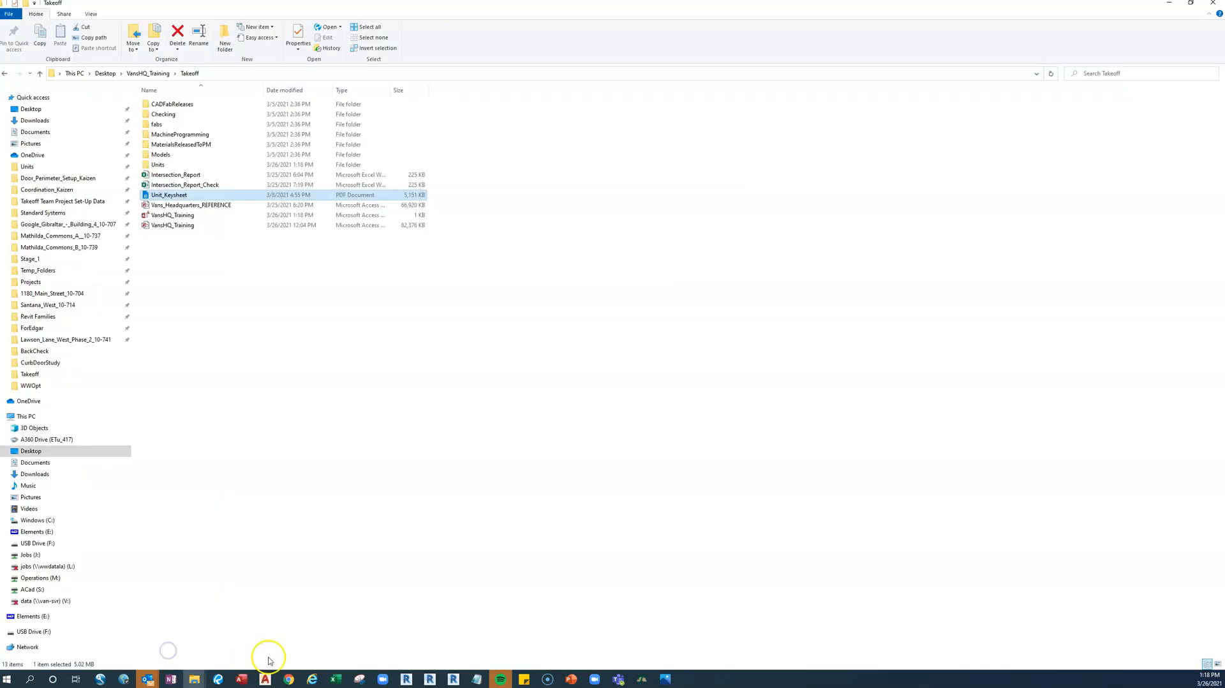
{"action": "left_click", "coordinate": [168, 165]}
{"action": "double_click", "coordinate": [168, 165]}
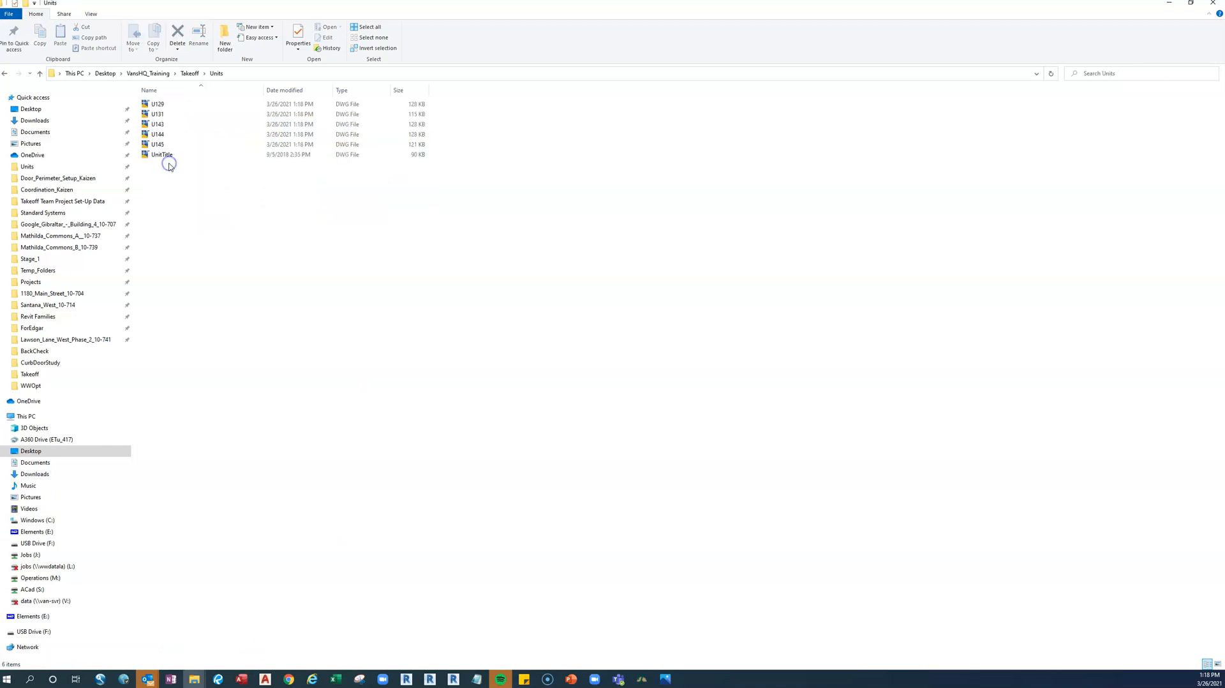
{"action": "left_click", "coordinate": [163, 115]}
{"action": "left_click", "coordinate": [160, 125]}
{"action": "left_click", "coordinate": [159, 135]}
{"action": "left_click", "coordinate": [160, 147]}
- Open the drawings U129, U131, U143, U144 and U145 together in AutoCAD
{"action": "left_click", "coordinate": [157, 104]}
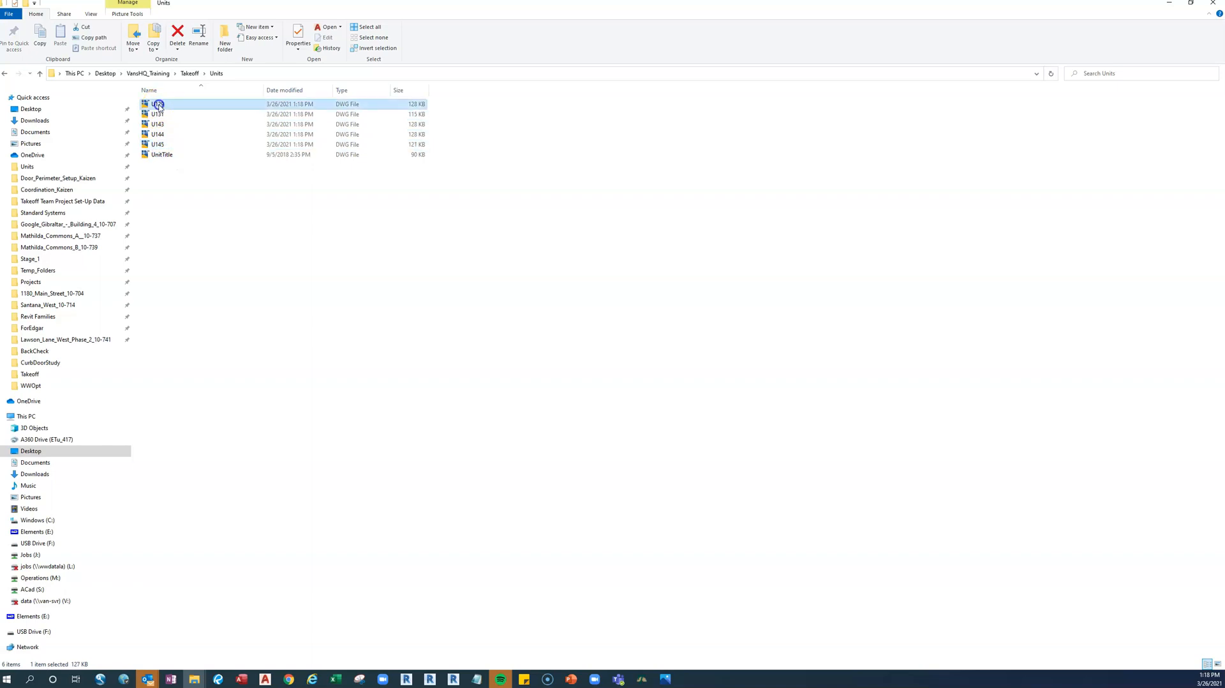
{"action": "left_click", "coordinate": [161, 147], "text": "shift"}
{"action": "right_click", "coordinate": [170, 111]}
{"action": "left_click", "coordinate": [195, 115]}
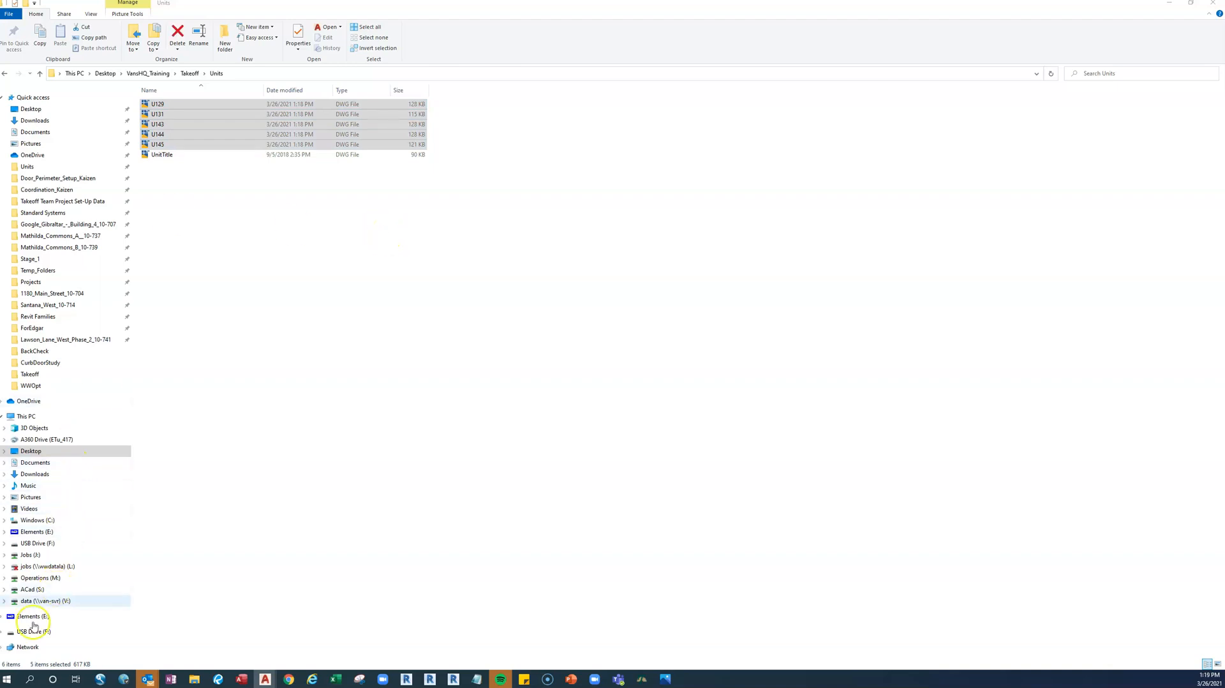
{"action": "left_click_drag", "start_coordinate": [0, 498], "coordinate": [434, 0]}
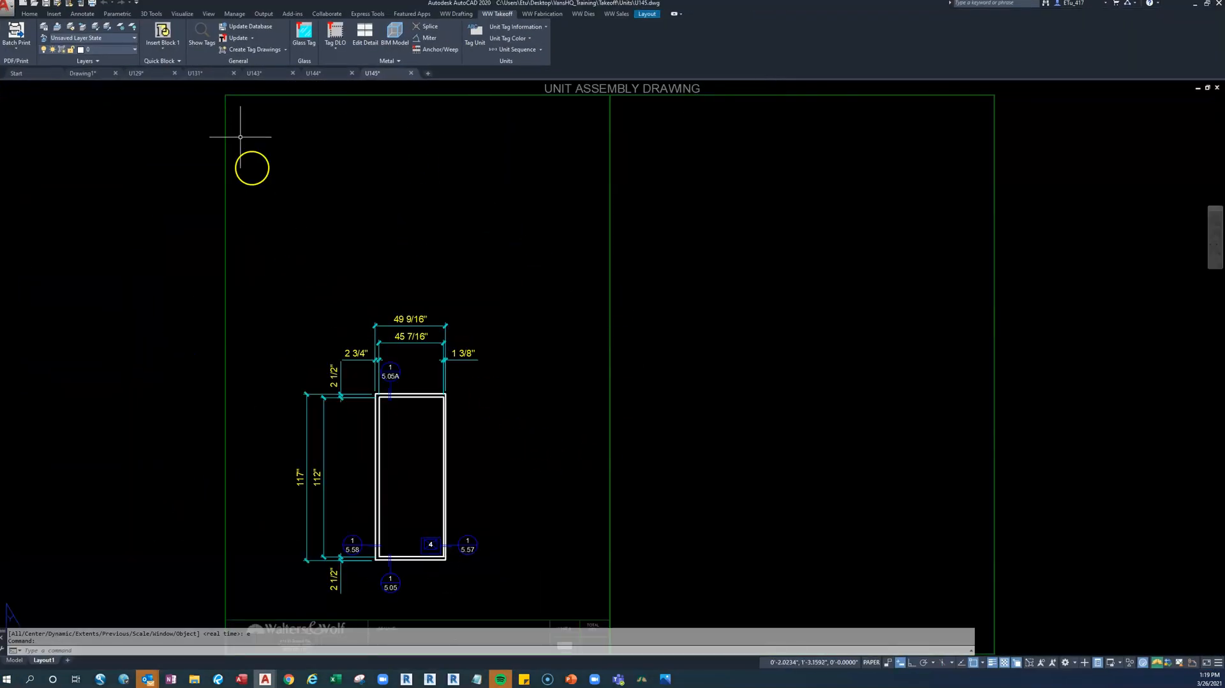
- Look through the open unit assembly drawings, comparing the frame layouts of U129, U143, U144 and U145
{"action": "left_click", "coordinate": [199, 73]}
{"action": "left_click", "coordinate": [271, 74]}
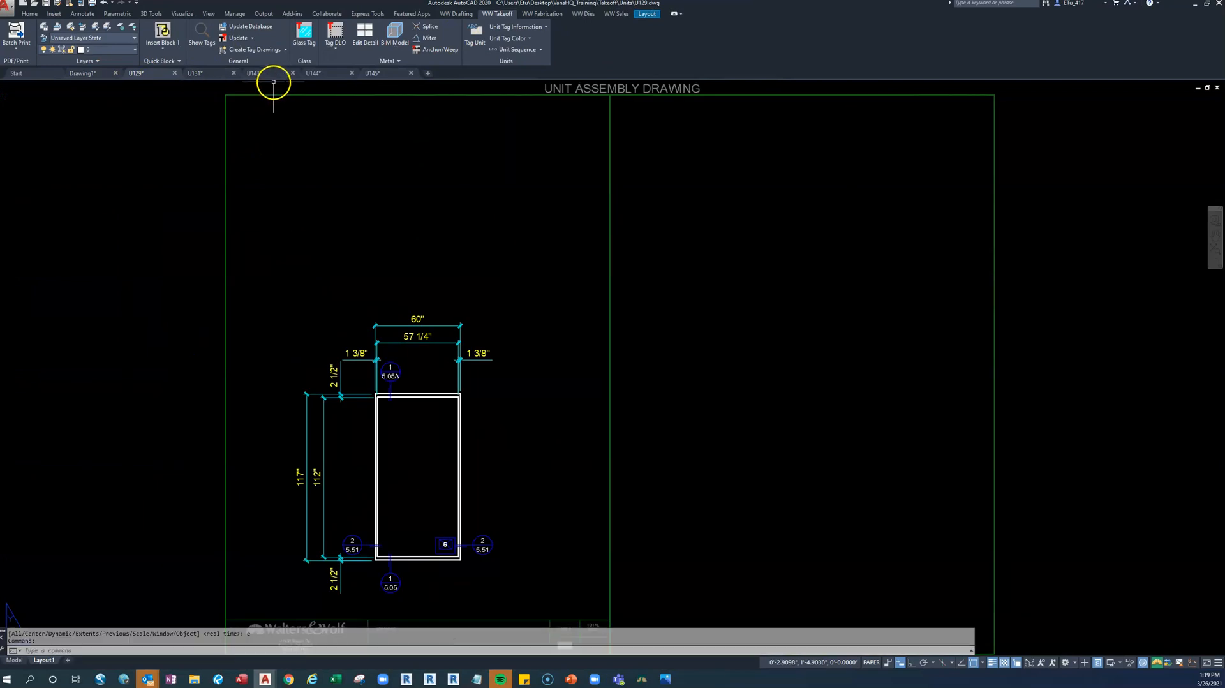
{"action": "left_click", "coordinate": [324, 74]}
{"action": "left_click", "coordinate": [378, 73]}
{"action": "left_click", "coordinate": [315, 74]}
{"action": "left_click", "coordinate": [273, 74]}
{"action": "mouse_move", "coordinate": [198, 76]}
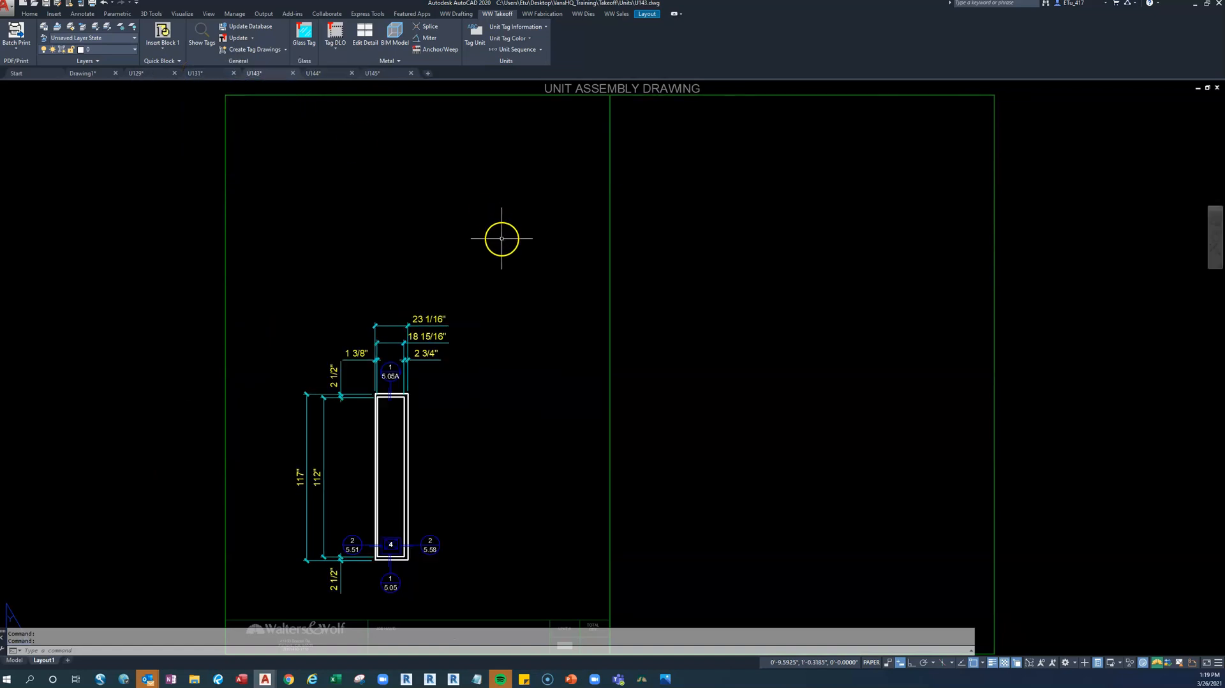
{"action": "left_click", "coordinate": [424, 219]}
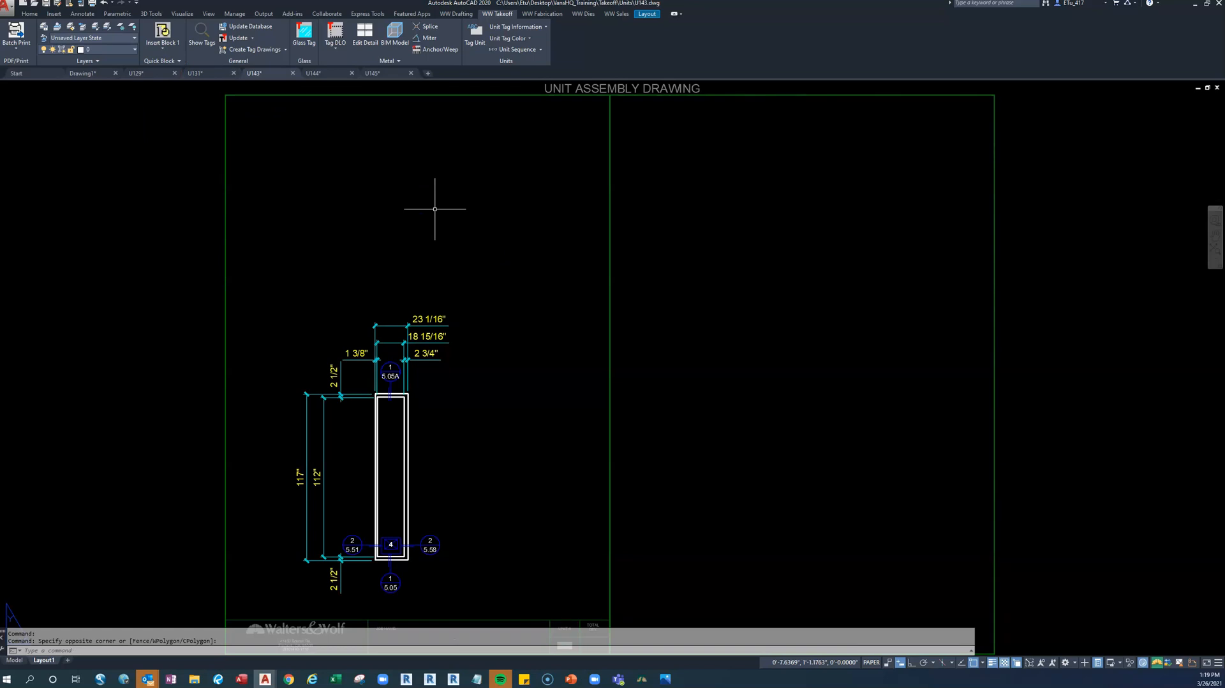
- Close all the unit drawings without saving changes, keeping only Drawing1 open
{"action": "type", "text": "closeall"}
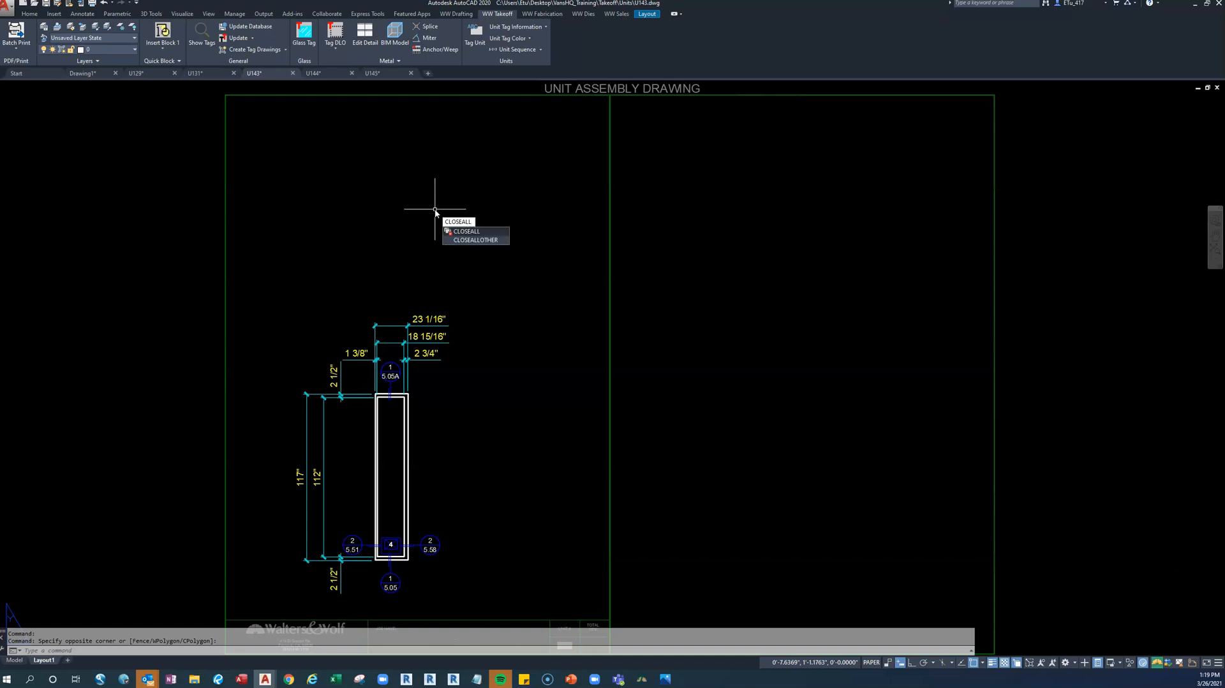
{"action": "key", "text": "Return"}
{"action": "key", "text": "n"}
{"action": "key", "text": "n"}
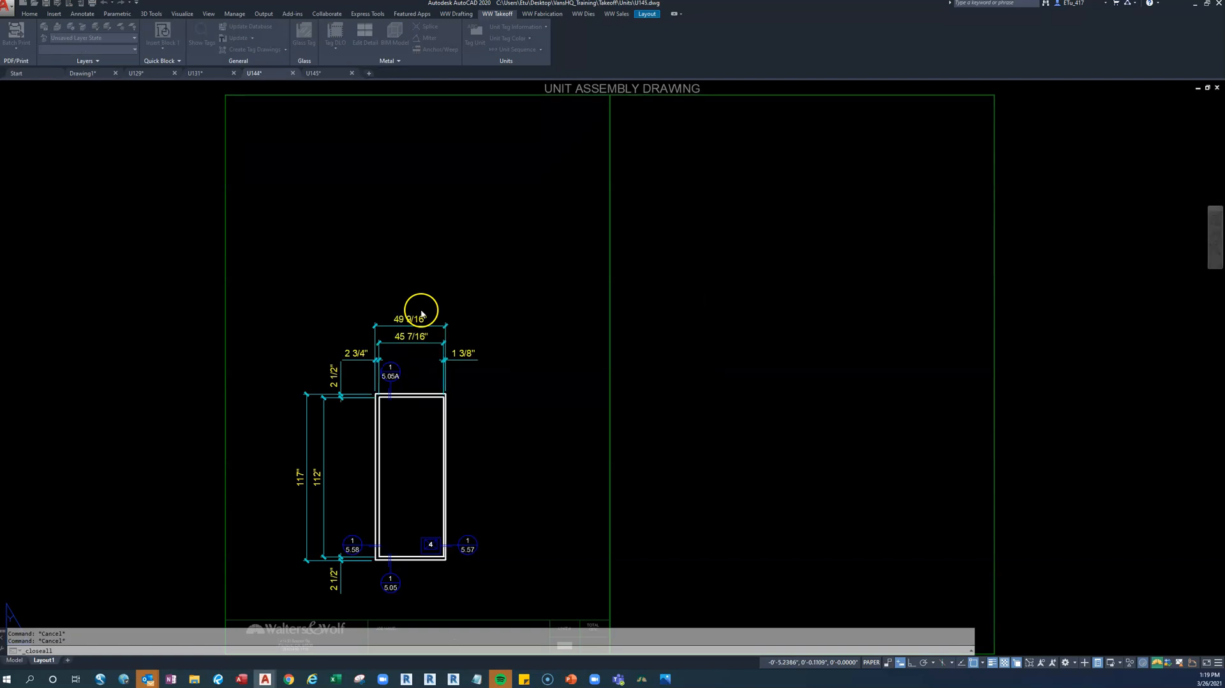
{"action": "key", "text": "n"}
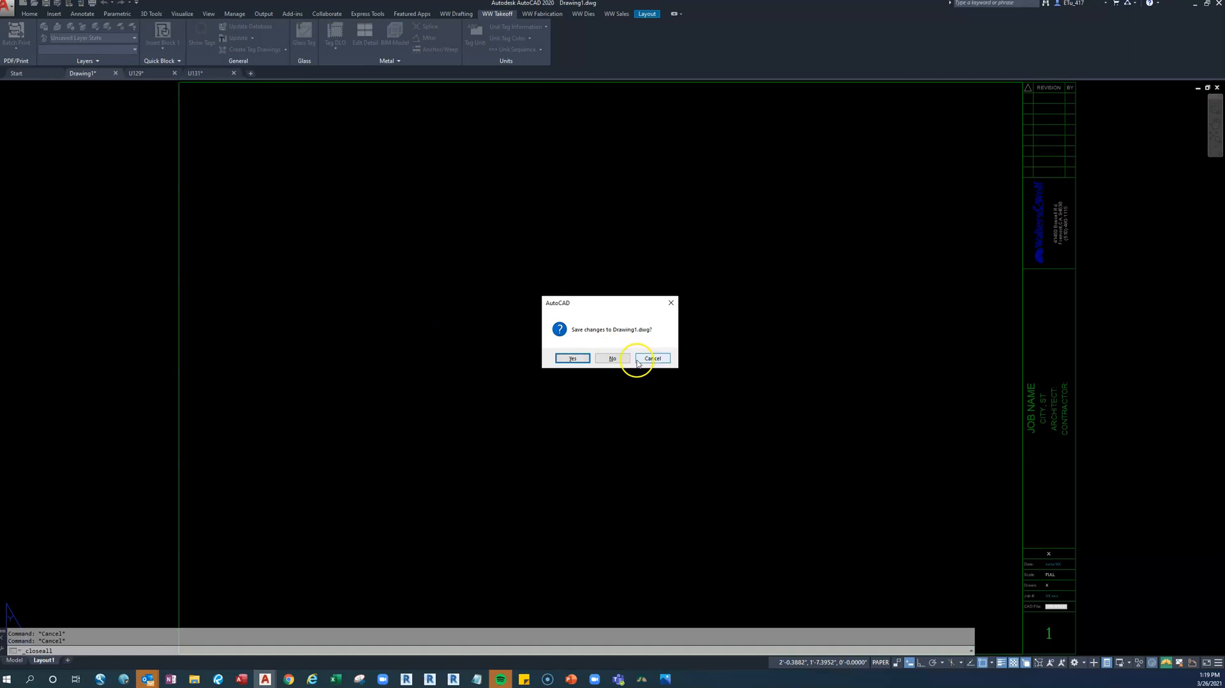
{"action": "left_click", "coordinate": [651, 358]}
{"action": "left_click", "coordinate": [175, 73]}
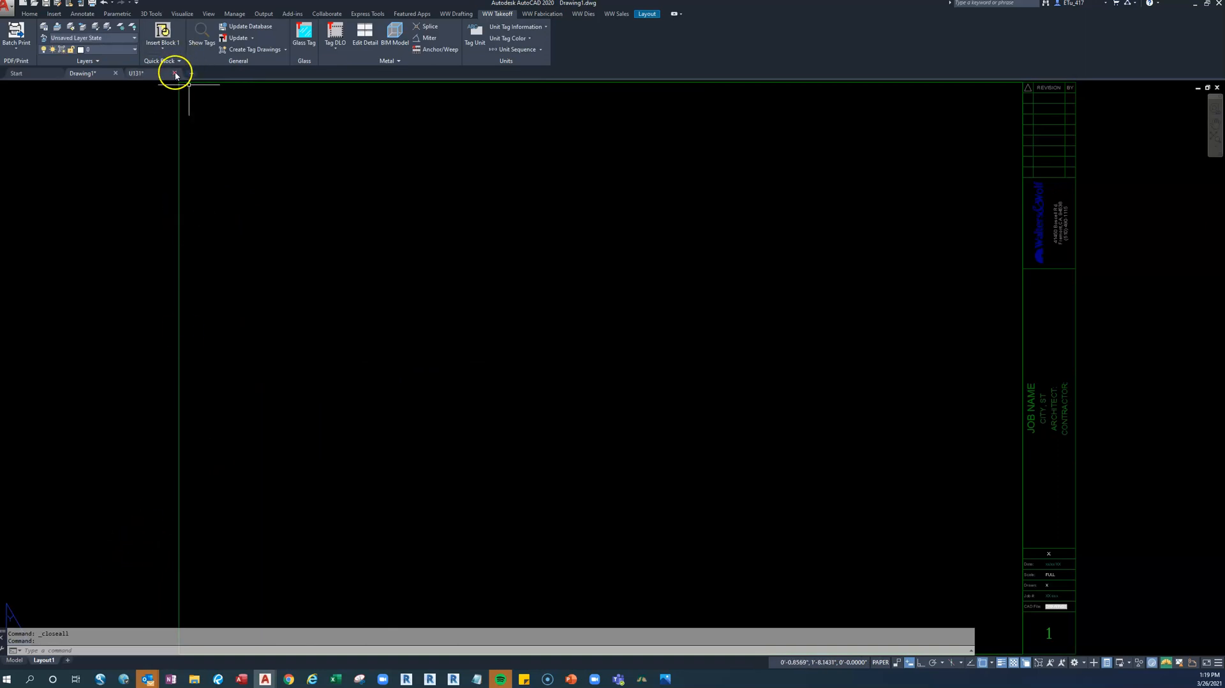
{"action": "left_click", "coordinate": [175, 75]}
{"action": "key", "text": "n"}
- Switch to File Explorer and delete U129, U131, U143, U144 and U145 from the Units folder, keeping UnitTitle
{"action": "left_click", "coordinate": [202, 680]}
{"action": "left_click", "coordinate": [160, 637]}
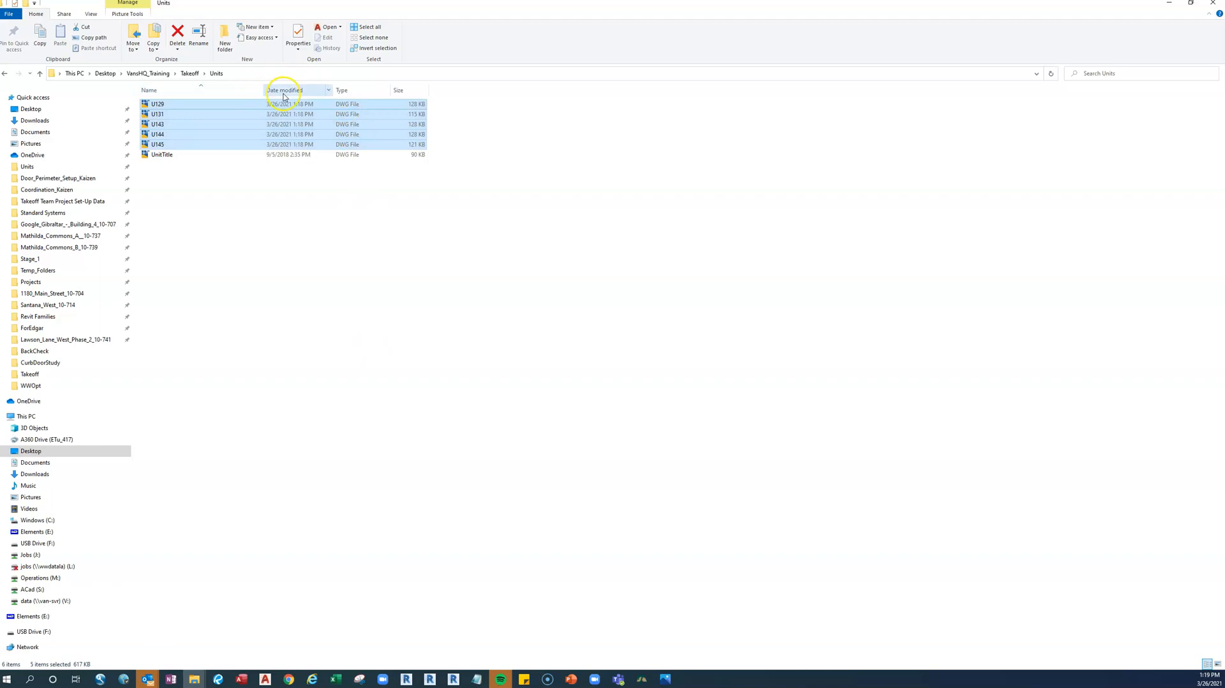
{"action": "left_click", "coordinate": [451, 103]}
{"action": "left_click_drag", "start_coordinate": [438, 103], "coordinate": [332, 143]}
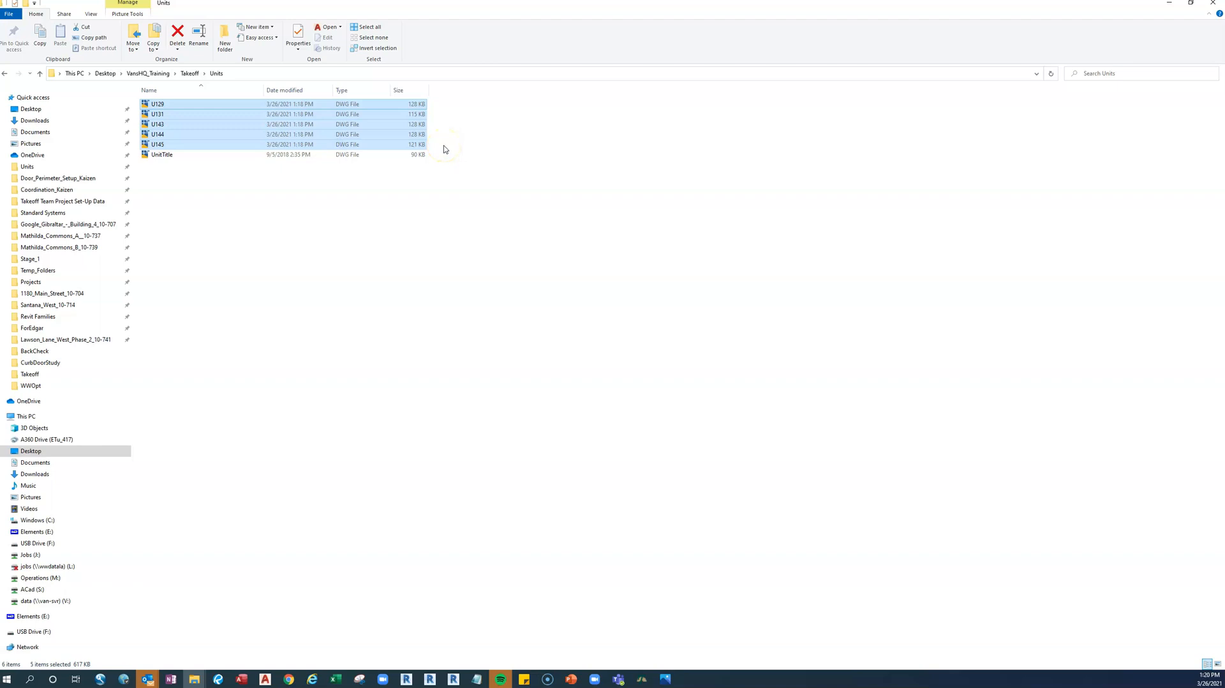
{"action": "key", "text": "Delete"}
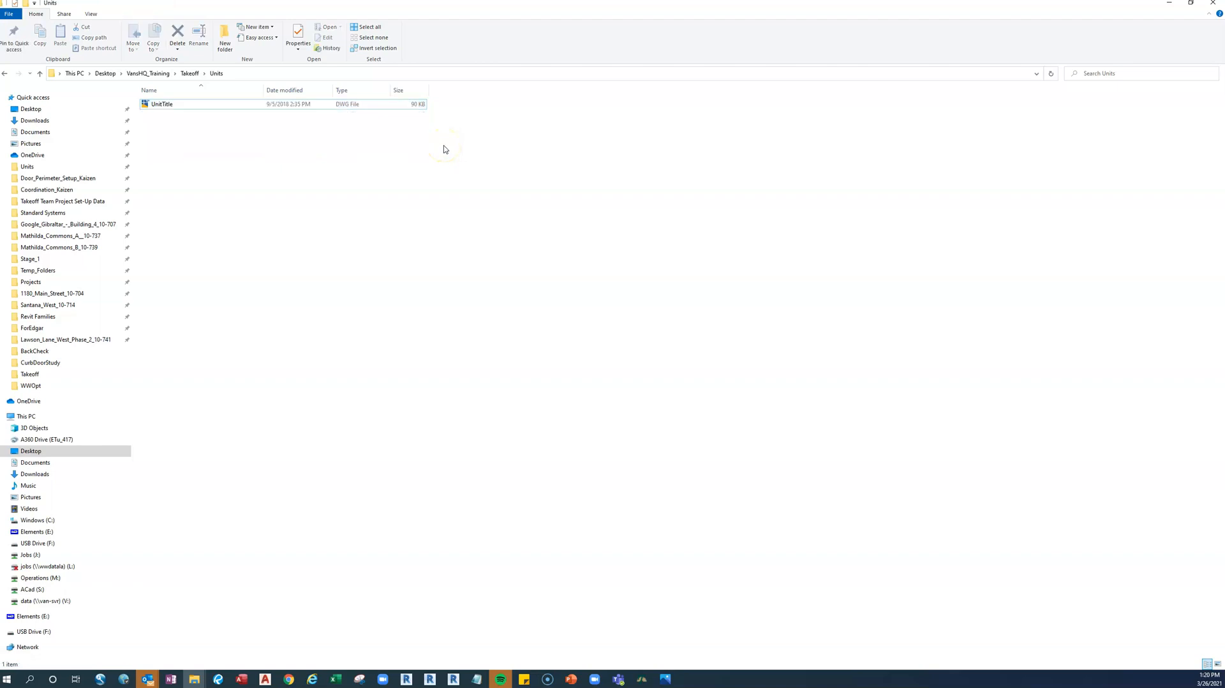
- Return to AutoCAD and start Create Tag Drawings with Takeoff\Units as the output folder
{"action": "left_click", "coordinate": [1173, 6]}
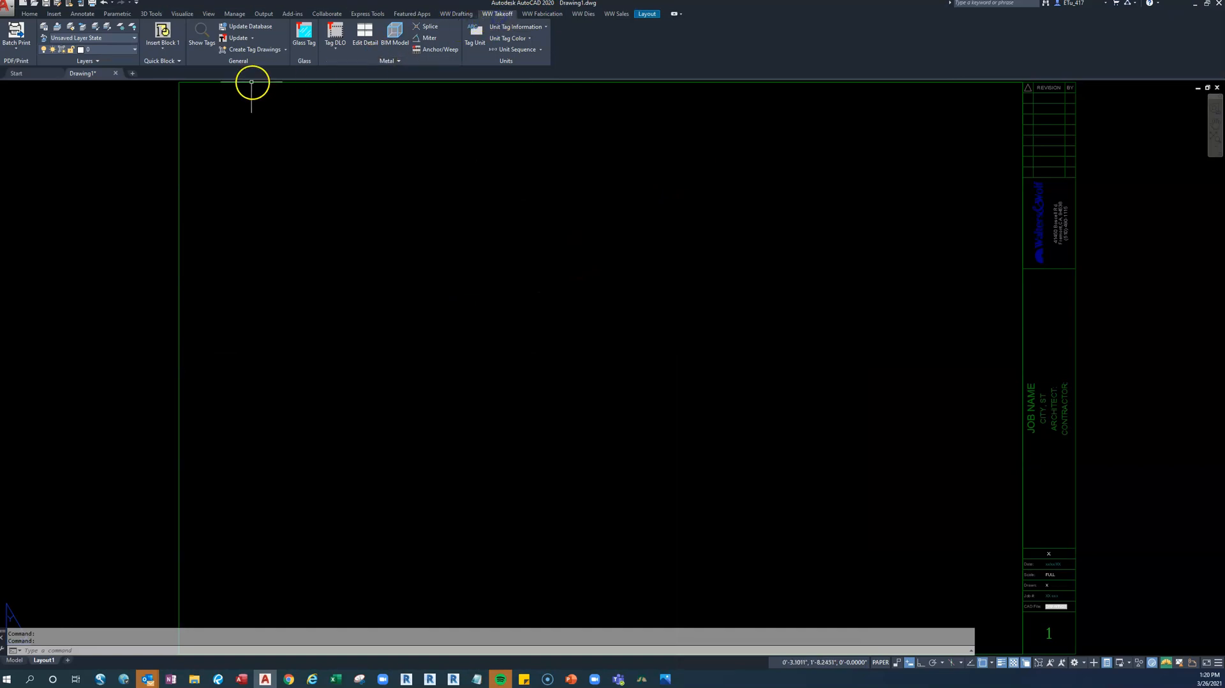
{"action": "left_click", "coordinate": [285, 50]}
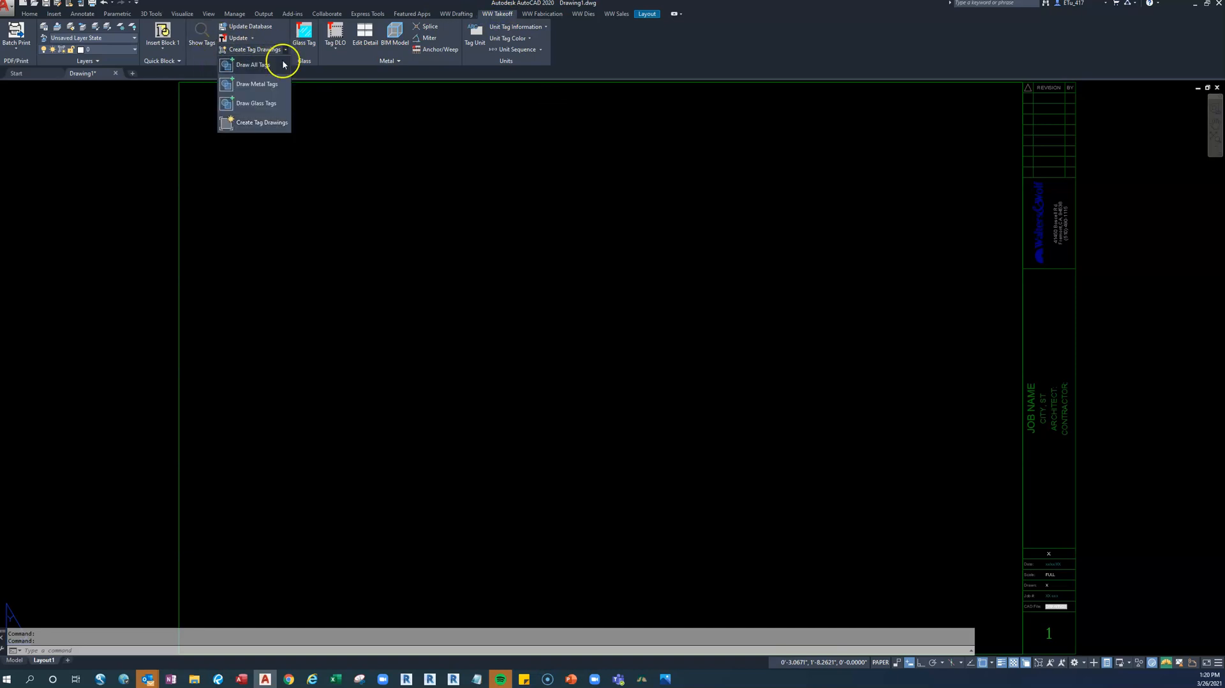
{"action": "left_click", "coordinate": [275, 125]}
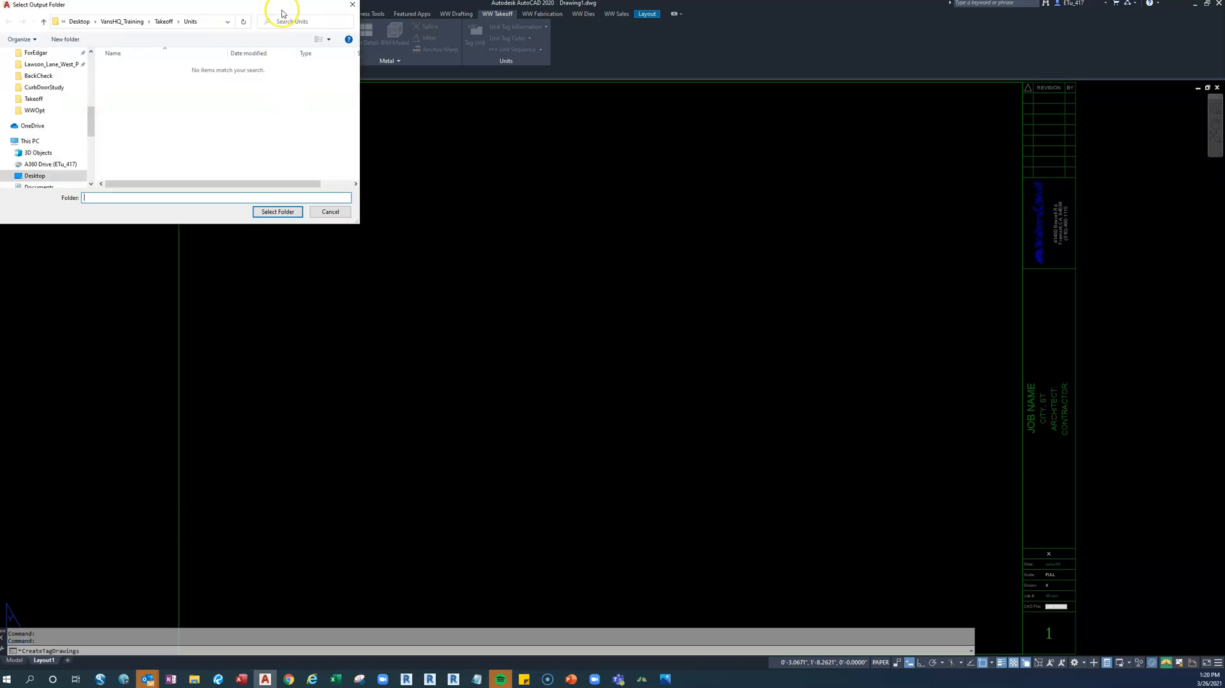
{"action": "left_click", "coordinate": [376, 276]}
- Create the metal and glass tag drawings for units U129, U131, U143, U144 and U145 in the Units folder
{"action": "scroll", "coordinate": [342, 338], "scroll_direction": "down", "scroll_amount": 20}
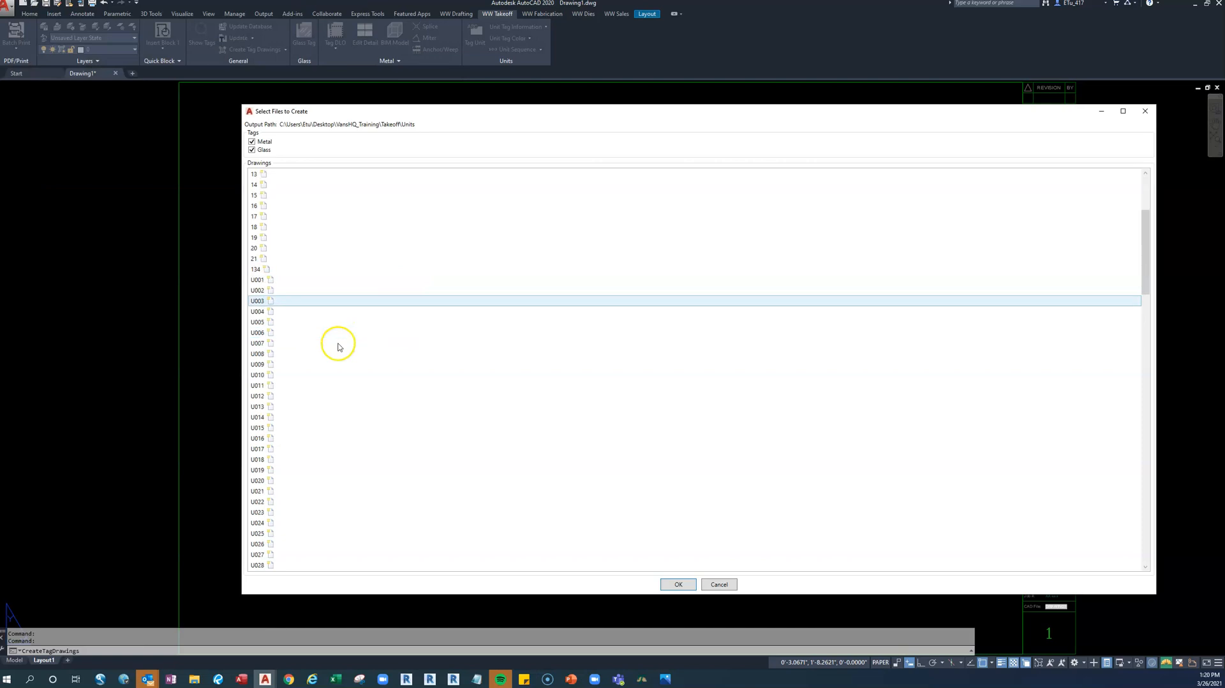
{"action": "scroll", "coordinate": [338, 351], "scroll_direction": "down", "scroll_amount": 13}
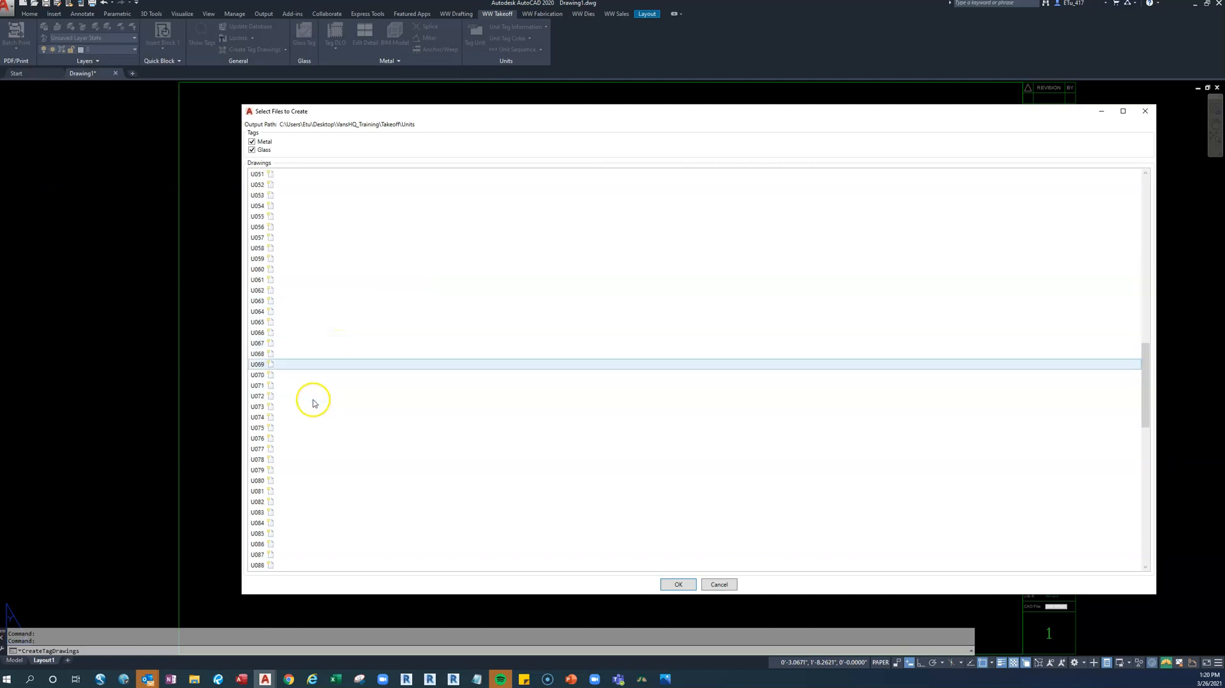
{"action": "scroll", "coordinate": [276, 431], "scroll_direction": "down", "scroll_amount": 4}
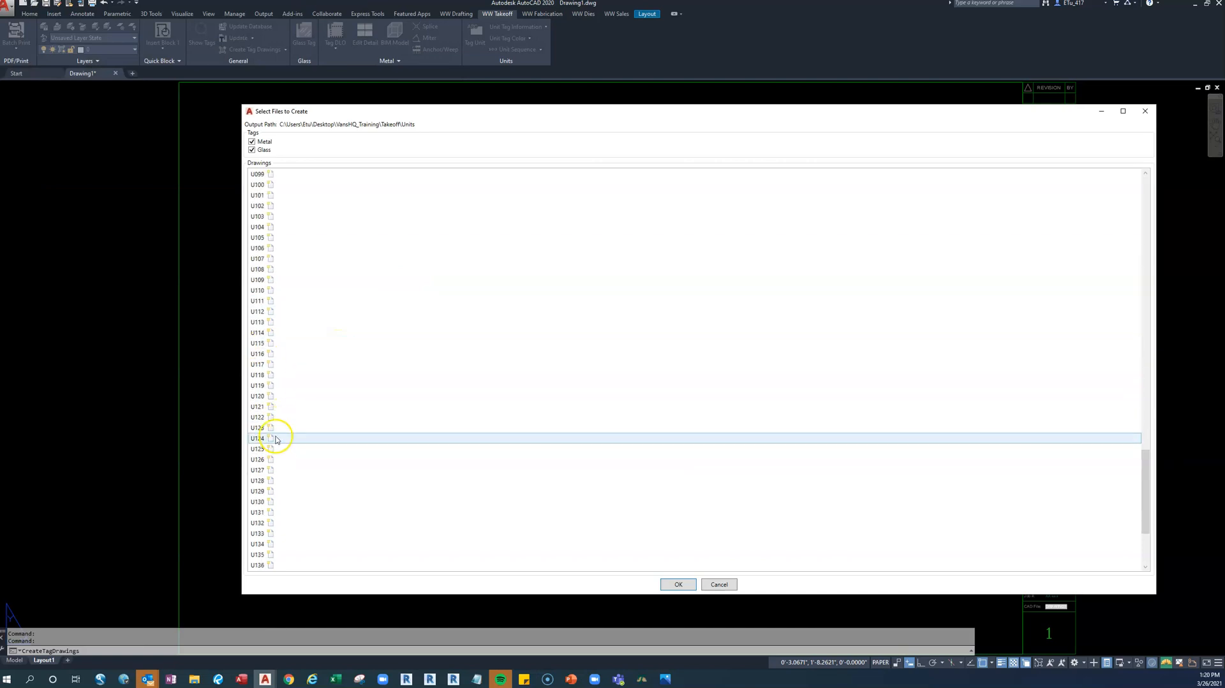
{"action": "left_click", "coordinate": [268, 491]}
{"action": "left_click", "coordinate": [268, 512], "text": "ctrl"}
{"action": "scroll", "coordinate": [300, 494], "scroll_direction": "down", "scroll_amount": 4}
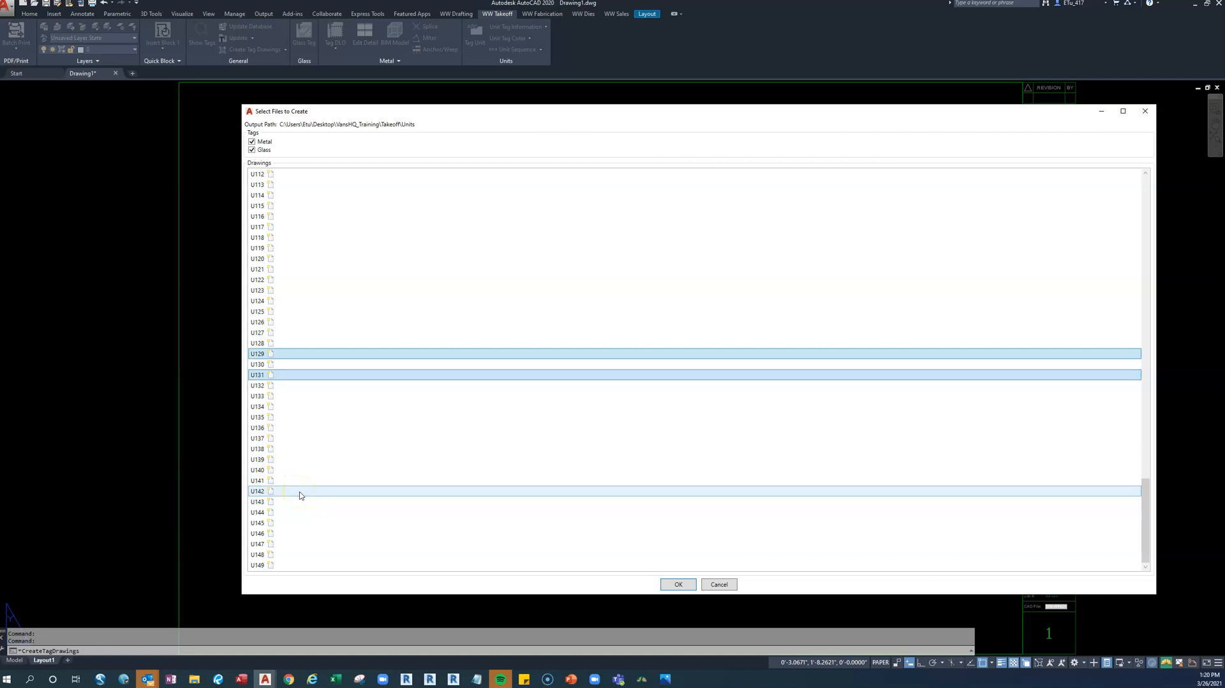
{"action": "left_click", "coordinate": [271, 502], "text": "ctrl"}
{"action": "left_click", "coordinate": [273, 512], "text": "ctrl"}
{"action": "left_click", "coordinate": [276, 523], "text": "ctrl"}
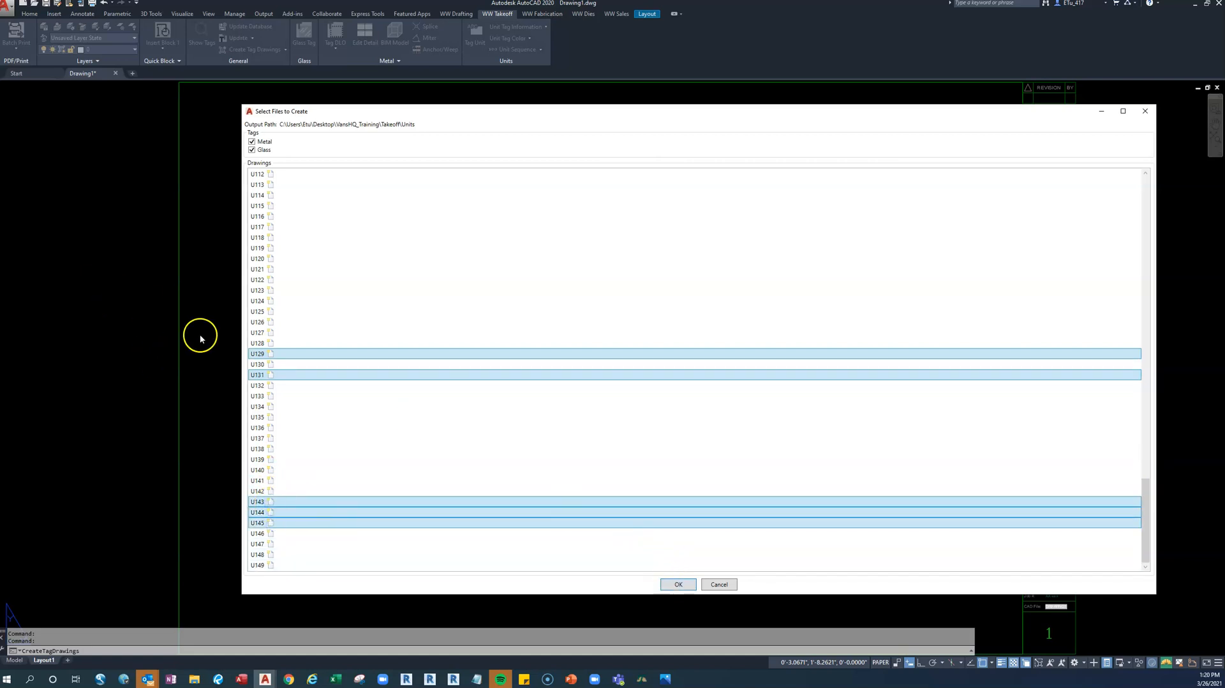
{"action": "left_click", "coordinate": [688, 586]}
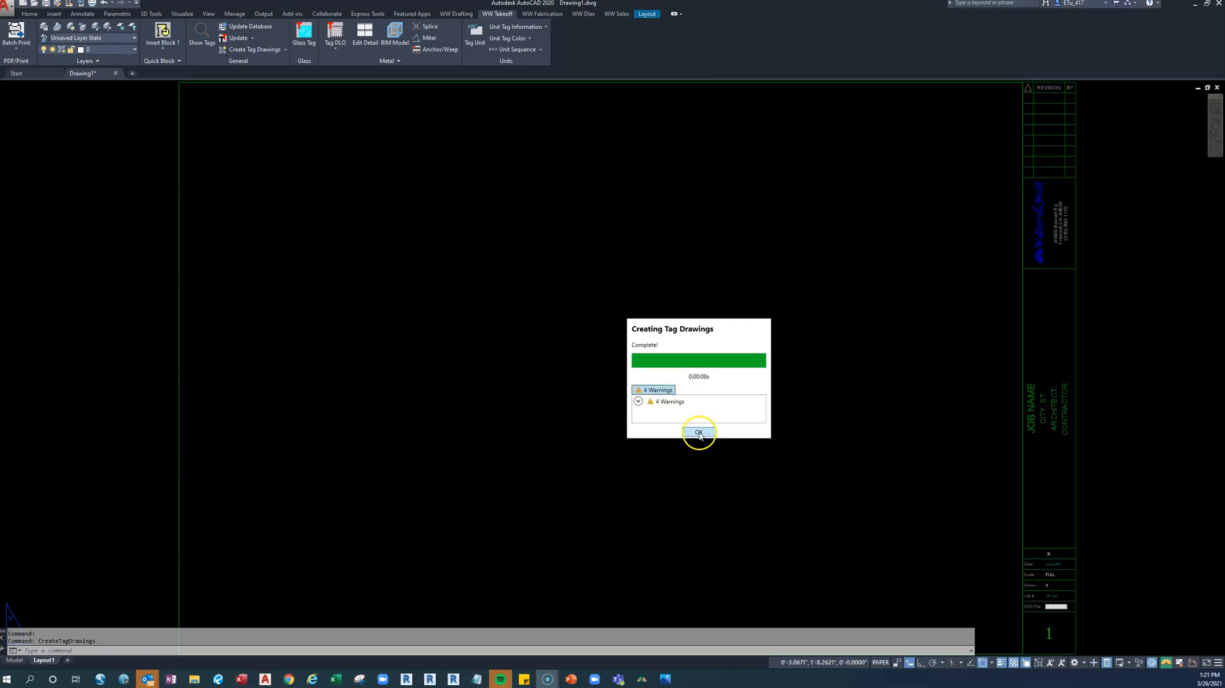
{"action": "left_click", "coordinate": [700, 430]}
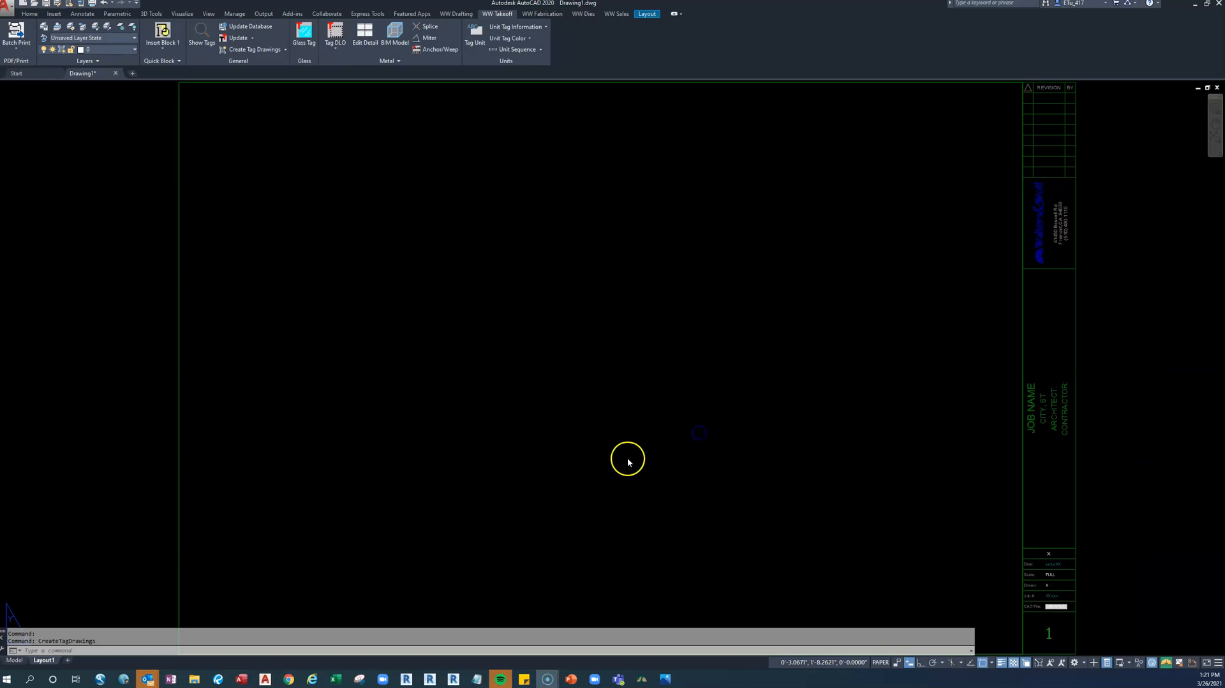
- Reopen Create Tag Drawings for the Units folder, check the new-file markers beside U129, U131 and U143 to U145, and cancel
{"action": "left_click", "coordinate": [267, 54]}
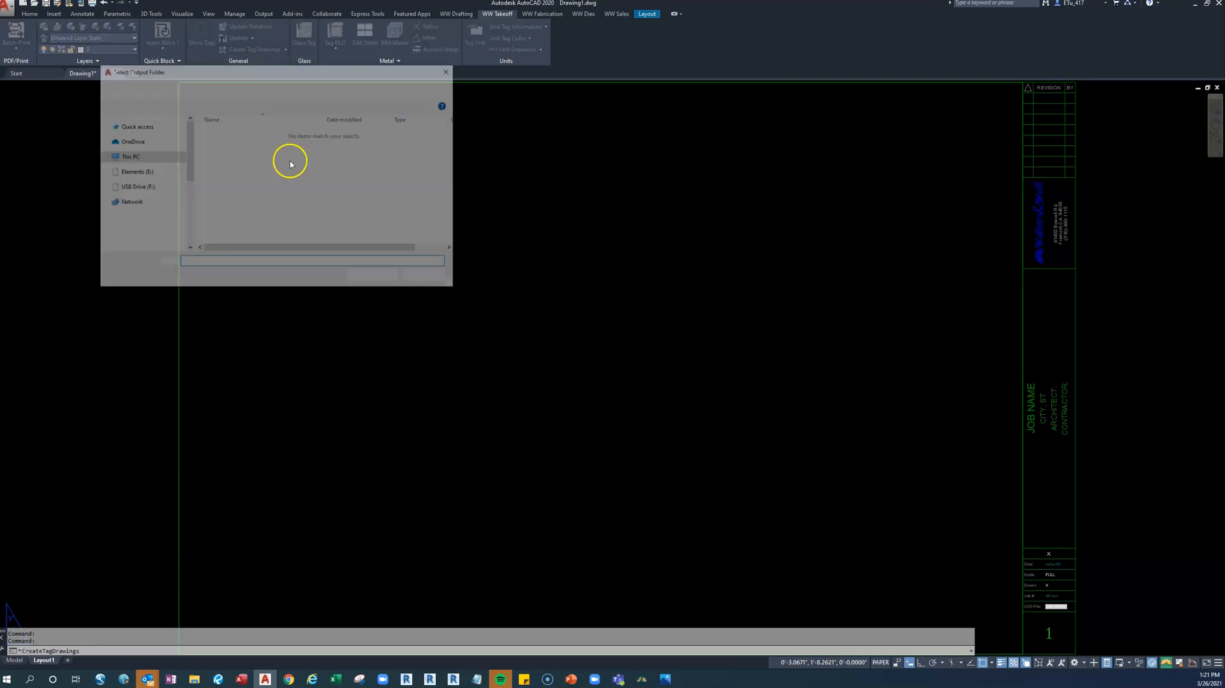
{"action": "left_click", "coordinate": [375, 277]}
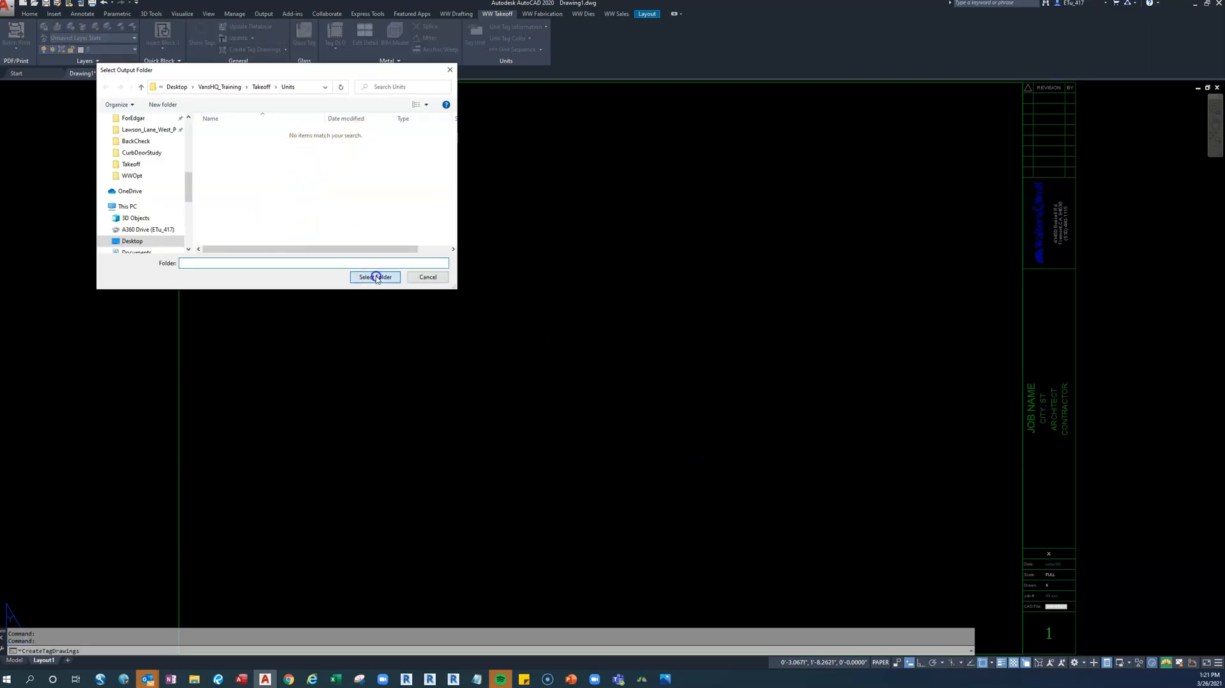
{"action": "scroll", "coordinate": [363, 381], "scroll_direction": "down", "scroll_amount": 20}
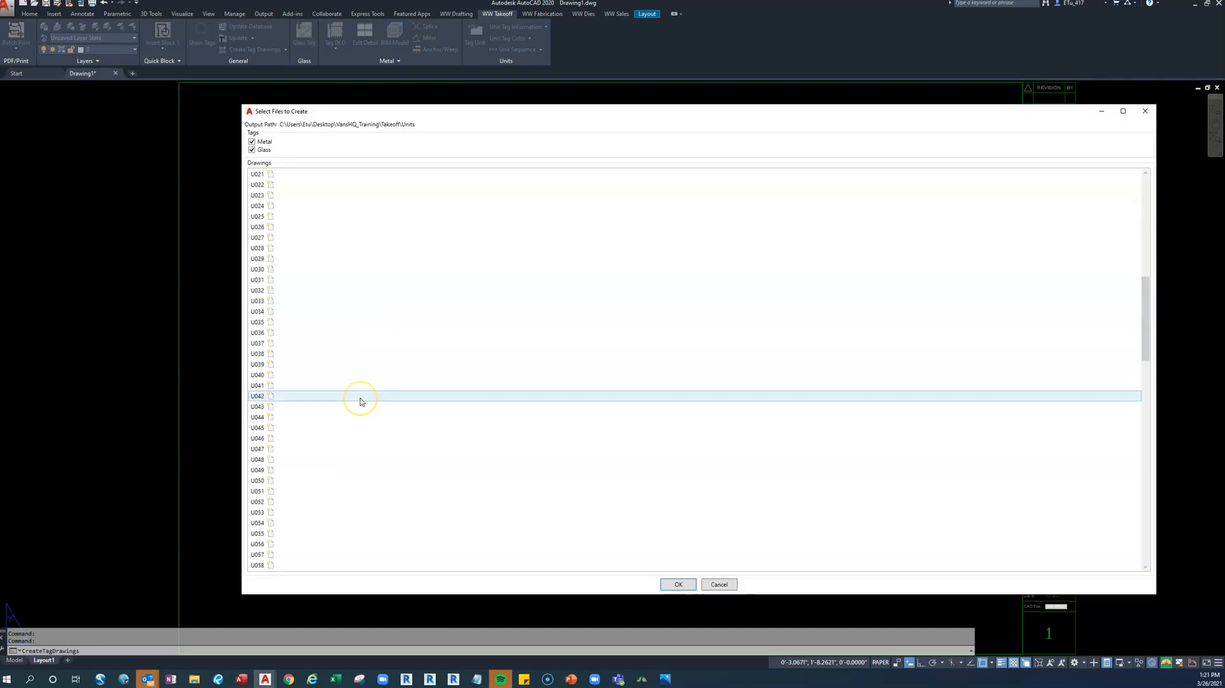
{"action": "scroll", "coordinate": [360, 402], "scroll_direction": "down", "scroll_amount": 9}
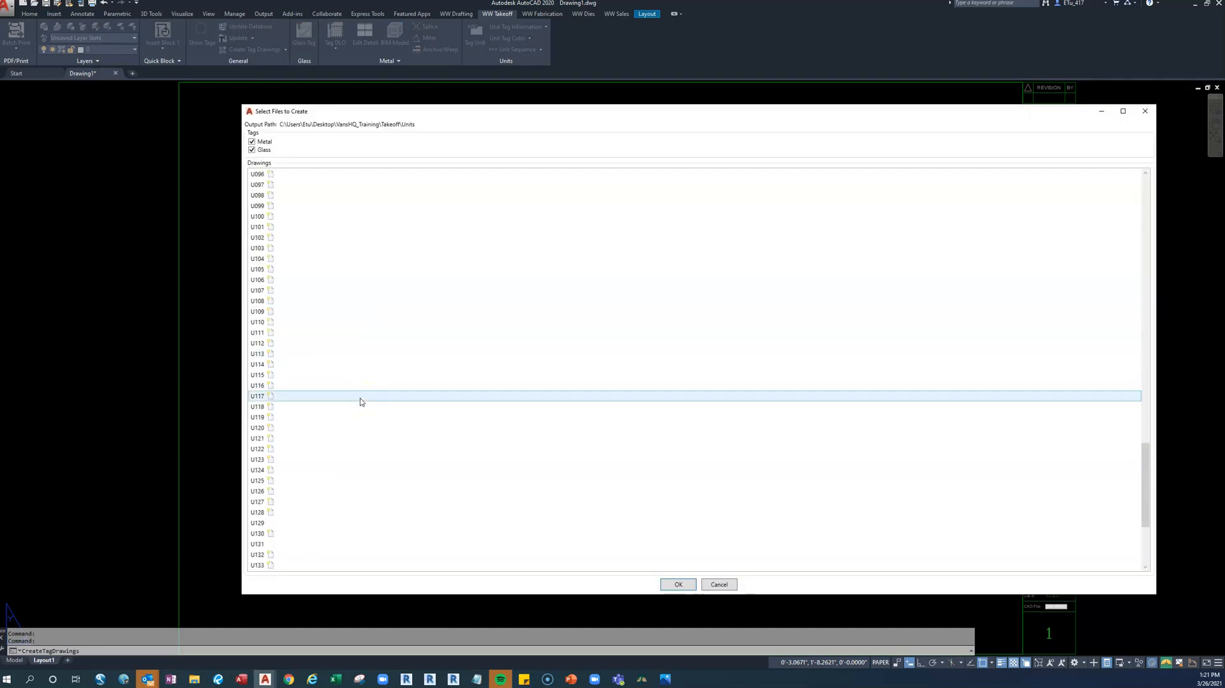
{"action": "scroll", "coordinate": [265, 527], "scroll_direction": "down", "scroll_amount": 3}
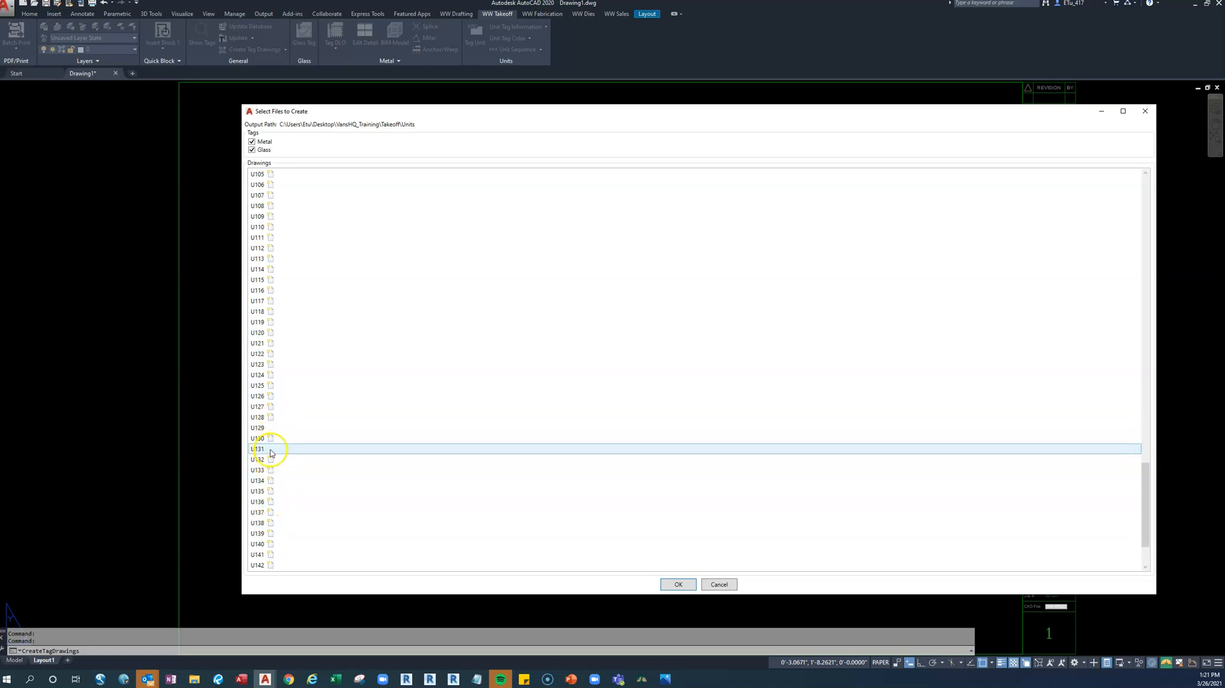
{"action": "scroll", "coordinate": [272, 454], "scroll_direction": "down", "scroll_amount": 2}
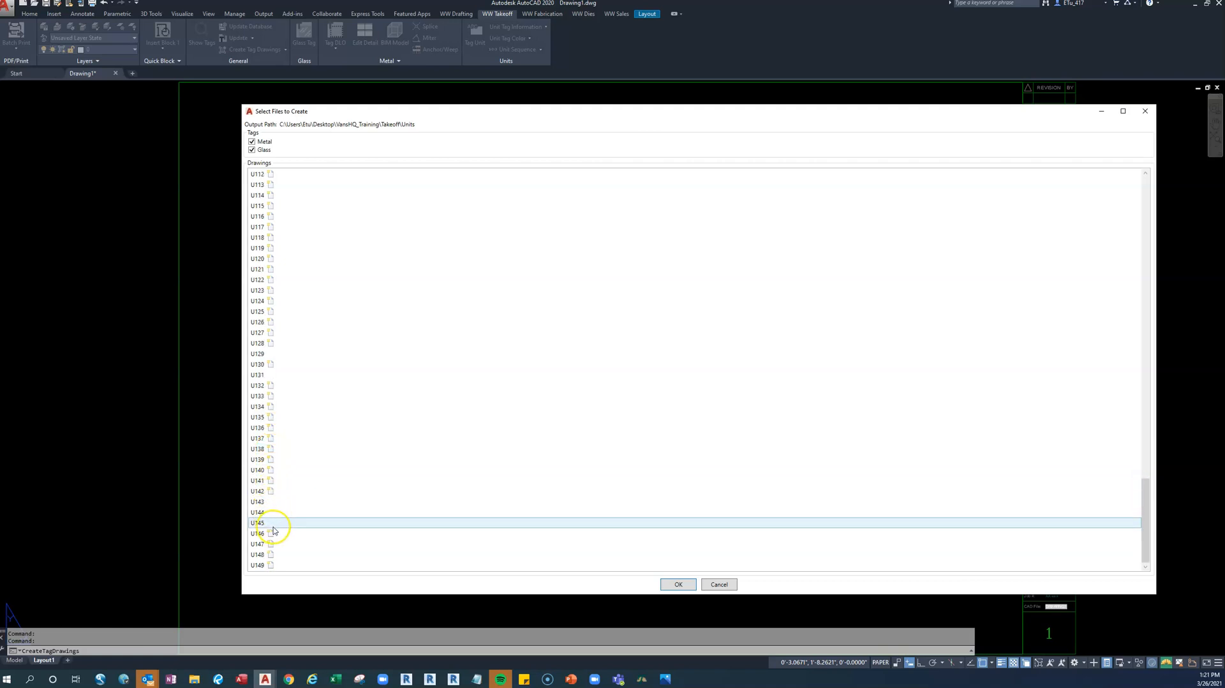
{"action": "left_click", "coordinate": [728, 585]}
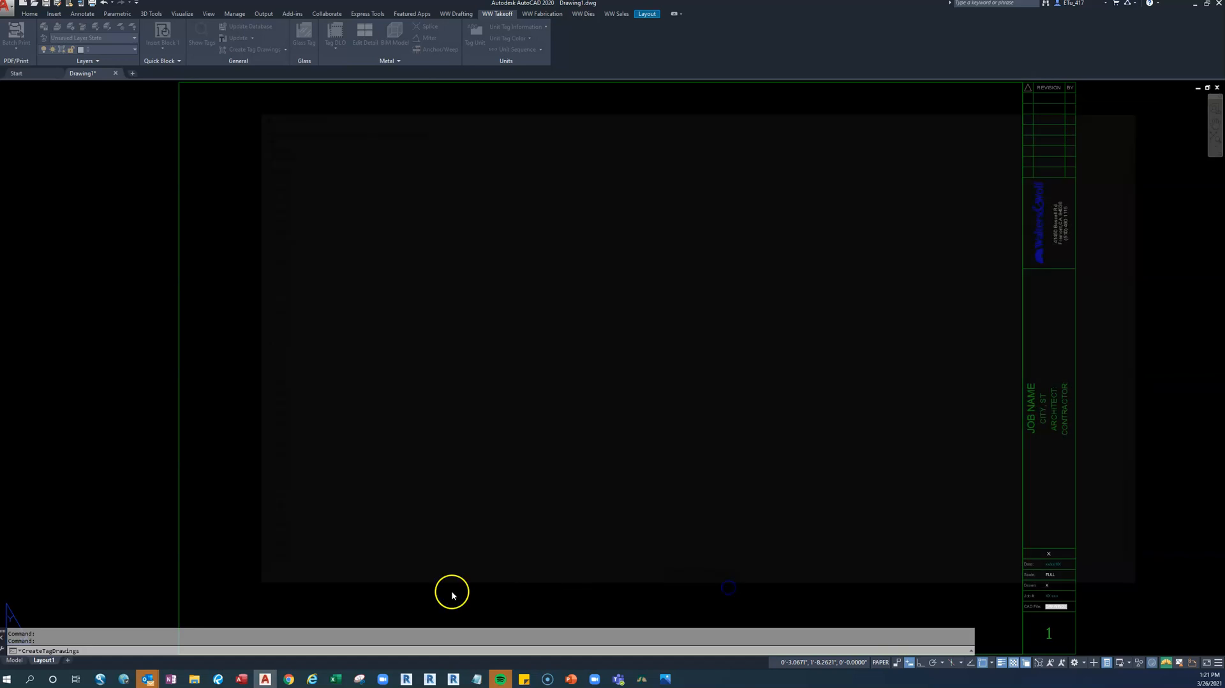
- Switch to File Explorer and open the U129 drawing from the Units folder
{"action": "mouse_move", "coordinate": [199, 680]}
{"action": "left_click", "coordinate": [150, 634]}
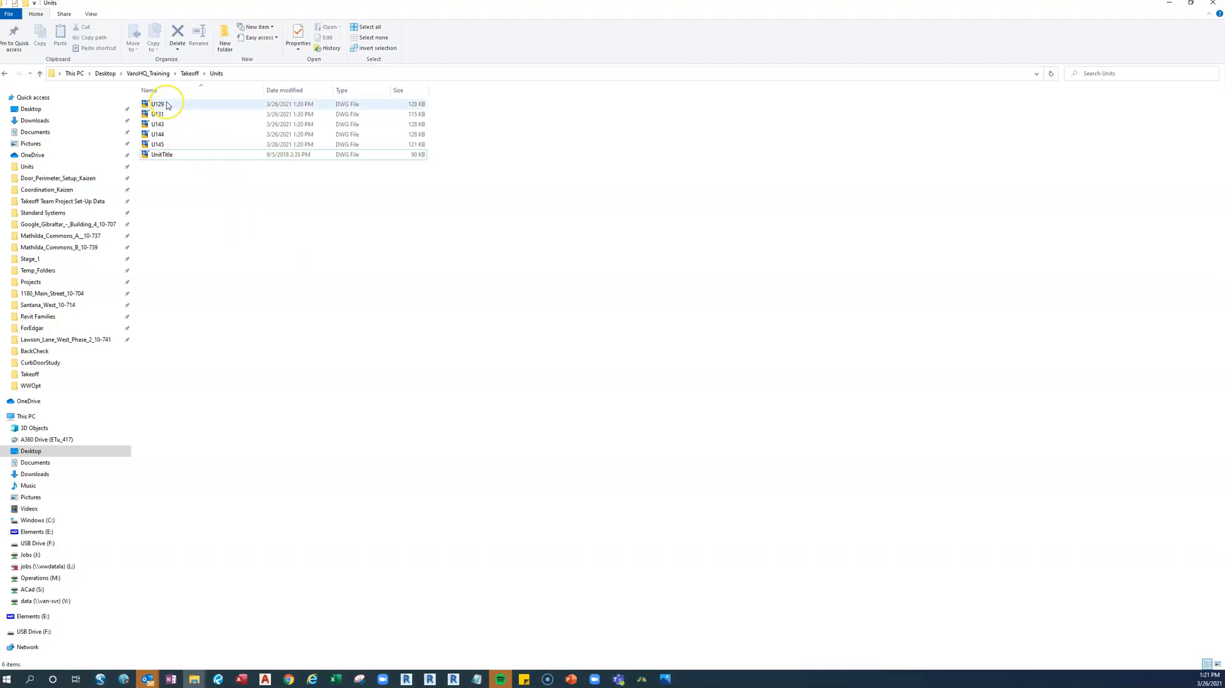
{"action": "left_click", "coordinate": [167, 105]}
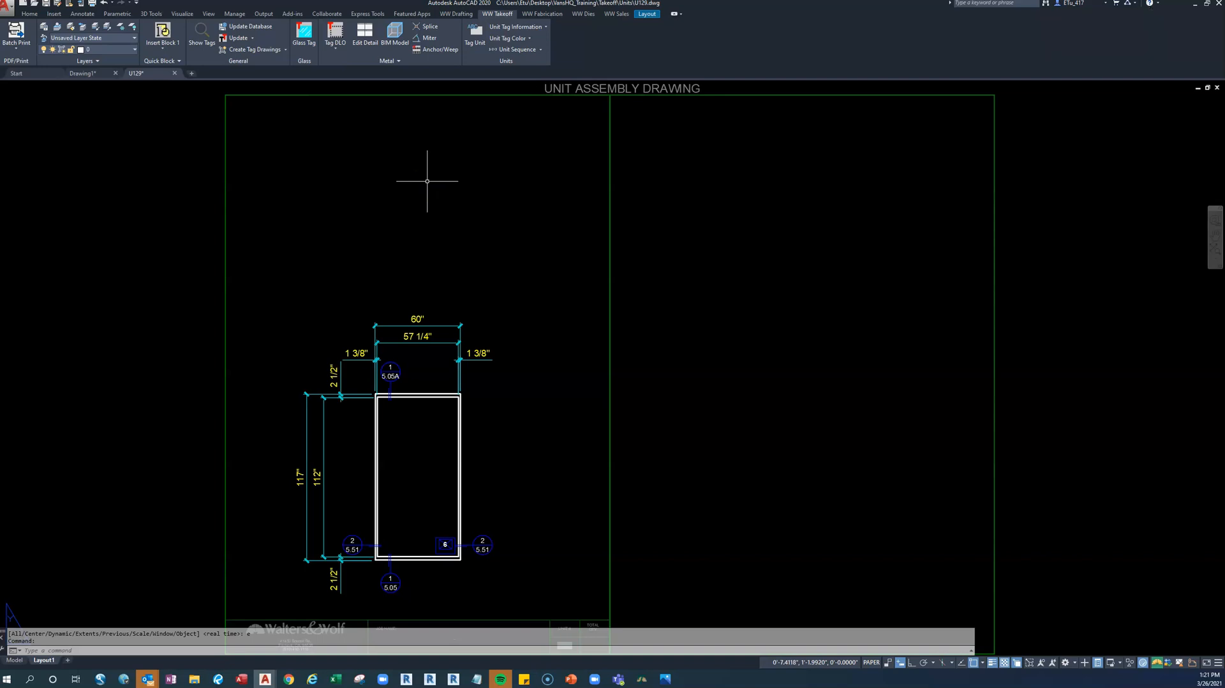
{"action": "left_click", "coordinate": [285, 50]}
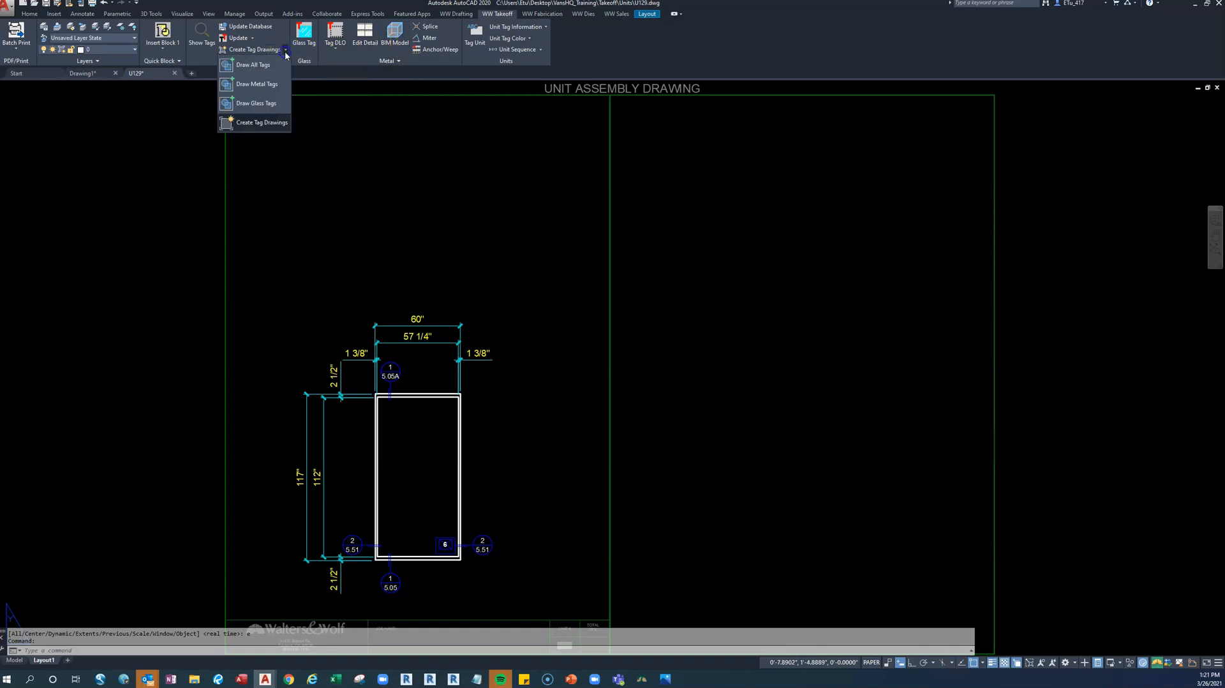
{"action": "left_click", "coordinate": [263, 66]}
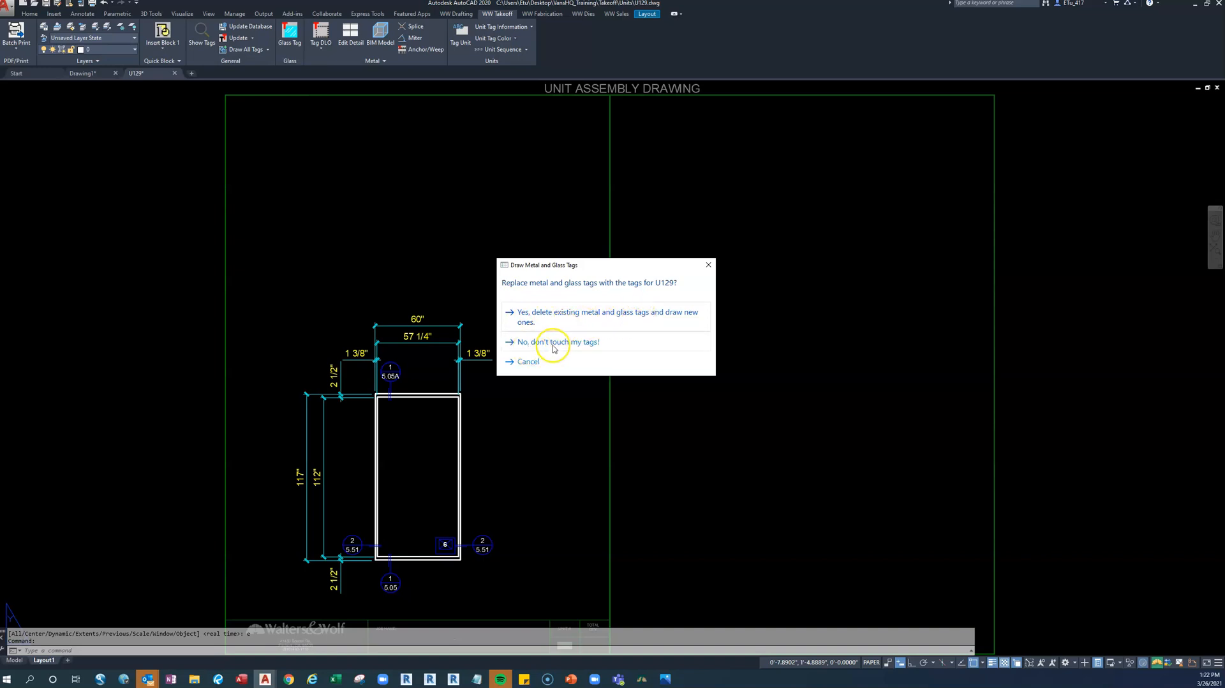
{"action": "left_click", "coordinate": [708, 265]}
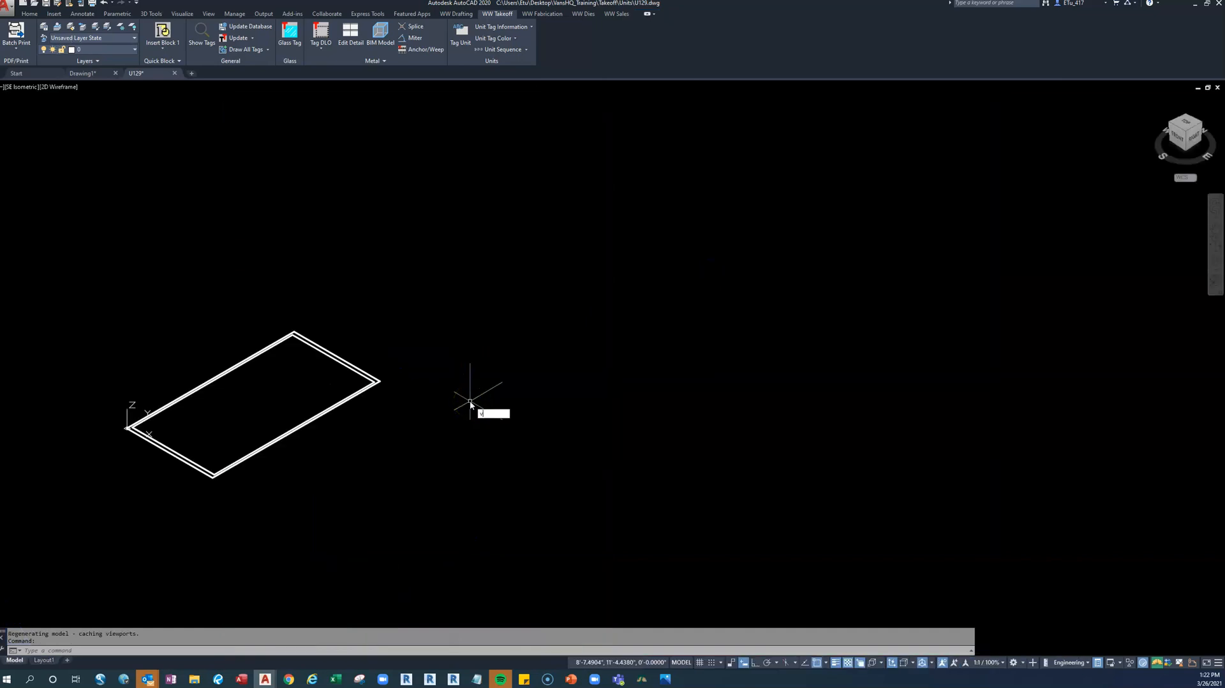
- Inspect U129's frame tag lines in model space from the top view, and return to the layout
{"action": "scroll", "coordinate": [599, 295], "scroll_direction": "down", "scroll_amount": 5}
{"action": "left_click", "coordinate": [604, 290]}
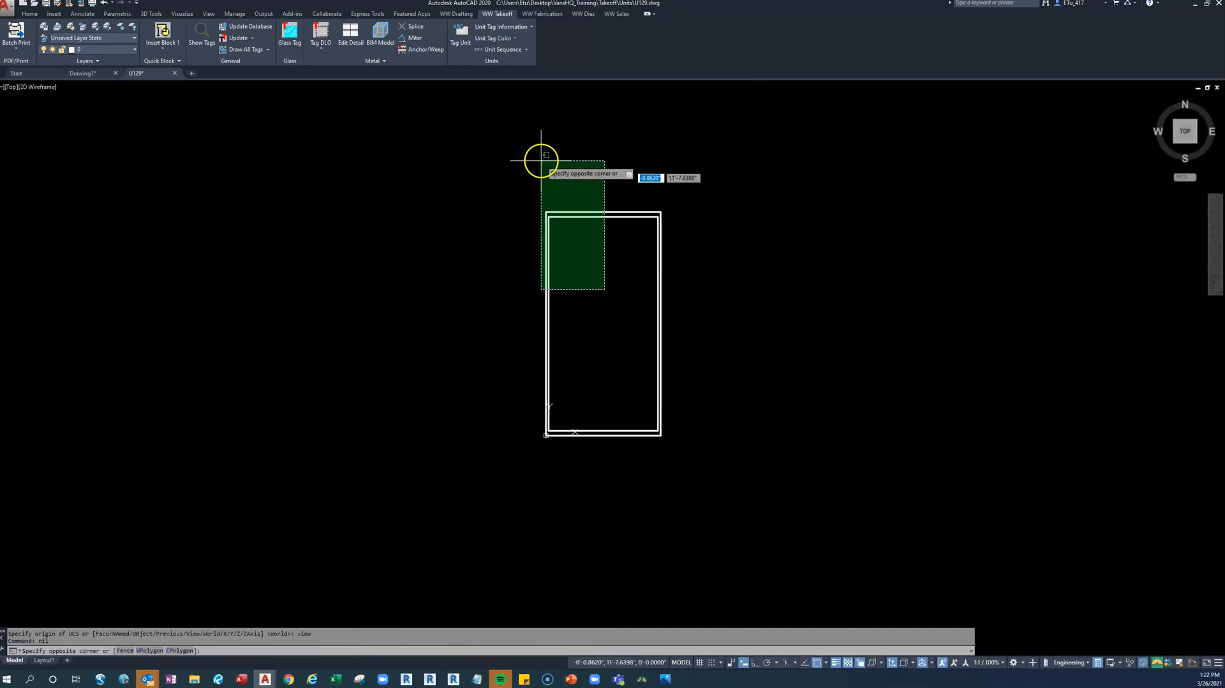
{"action": "left_click", "coordinate": [542, 159]}
{"action": "key", "text": "Escape"}
{"action": "double_click", "coordinate": [588, 214]}
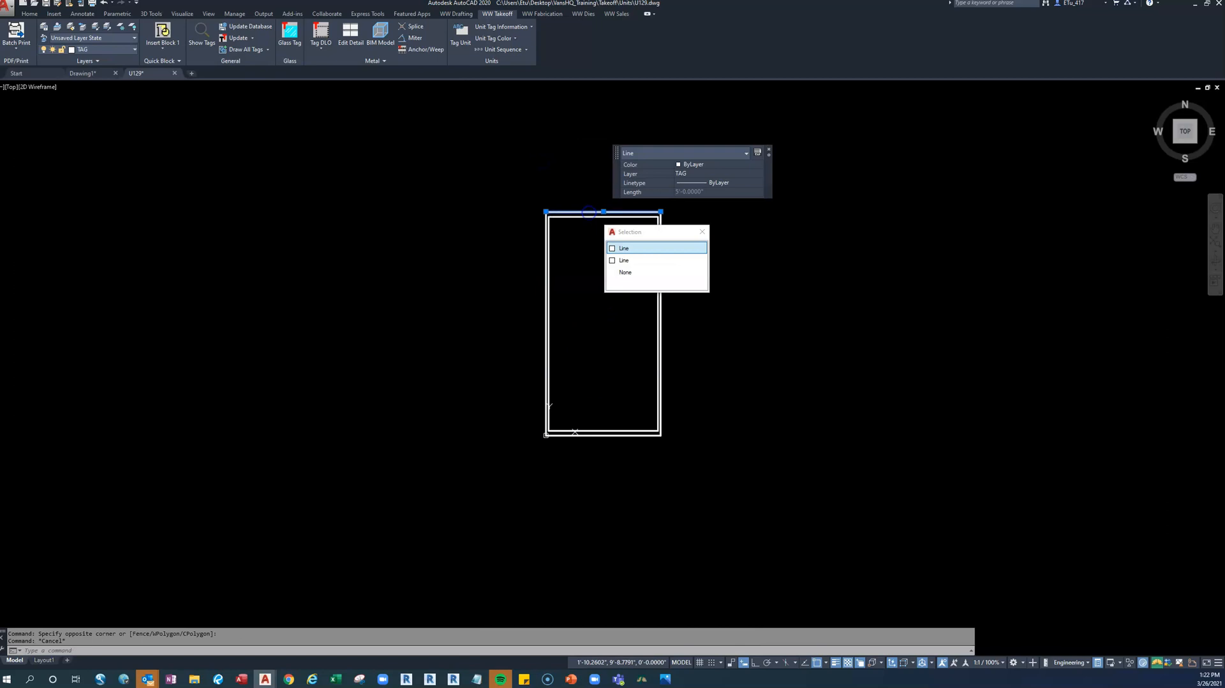
{"action": "left_click", "coordinate": [629, 391]}
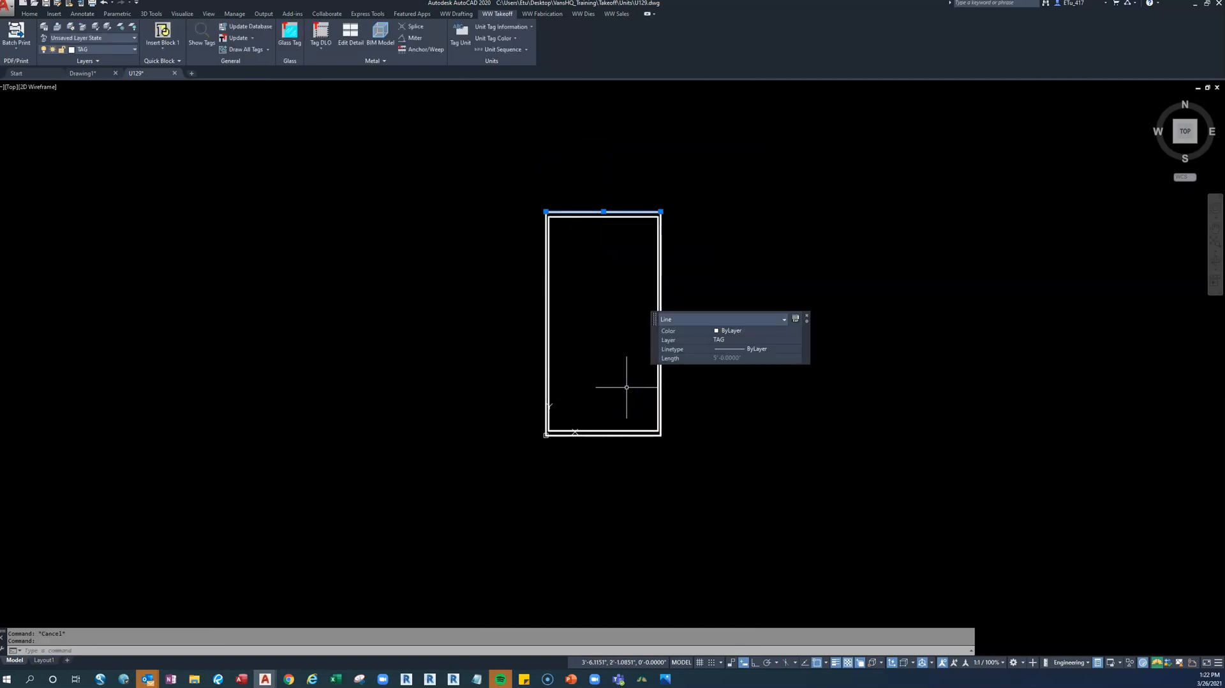
{"action": "type", "text": "tm"}
{"action": "key", "text": "Return"}
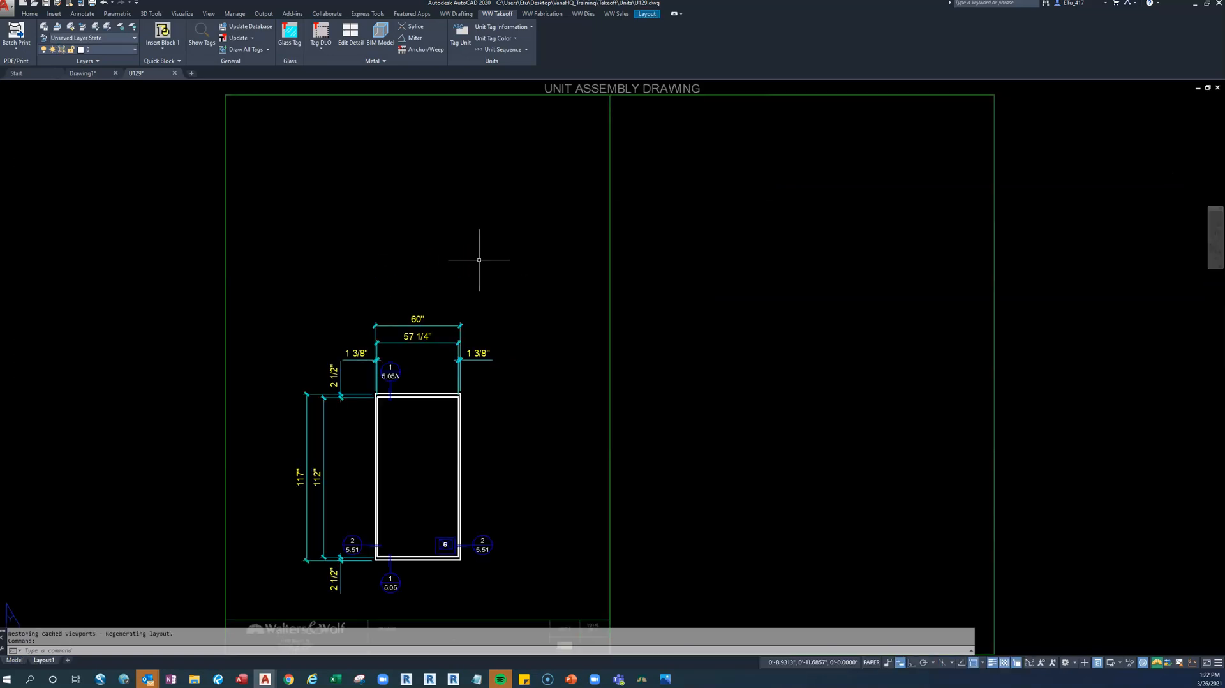
- Draw all tags for U129, deleting its existing metal and glass tags and replacing them with new ones
{"action": "left_click", "coordinate": [259, 49]}
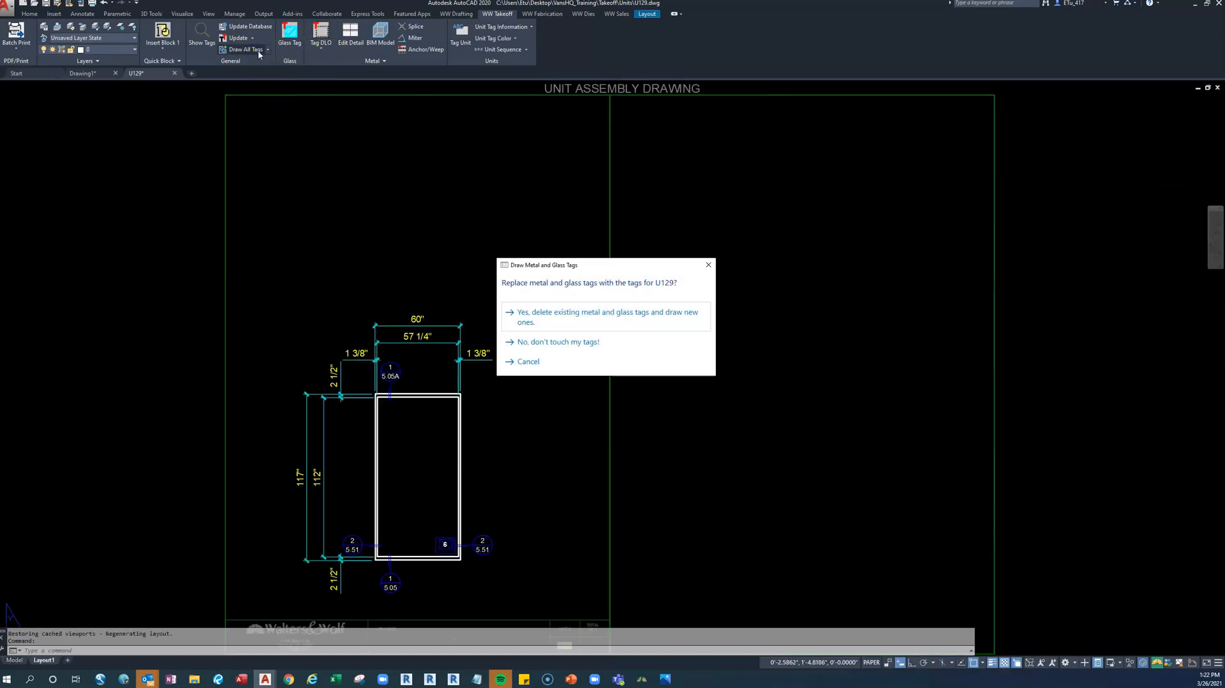
{"action": "left_click", "coordinate": [575, 317]}
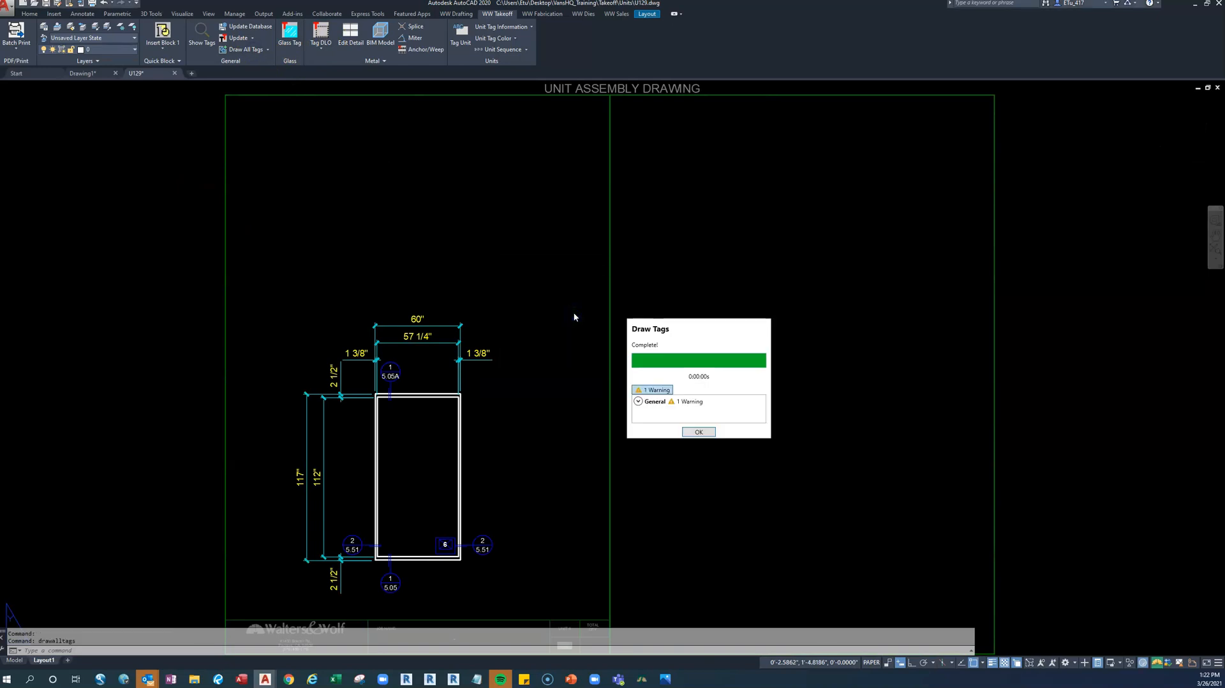
{"action": "left_click", "coordinate": [697, 431]}
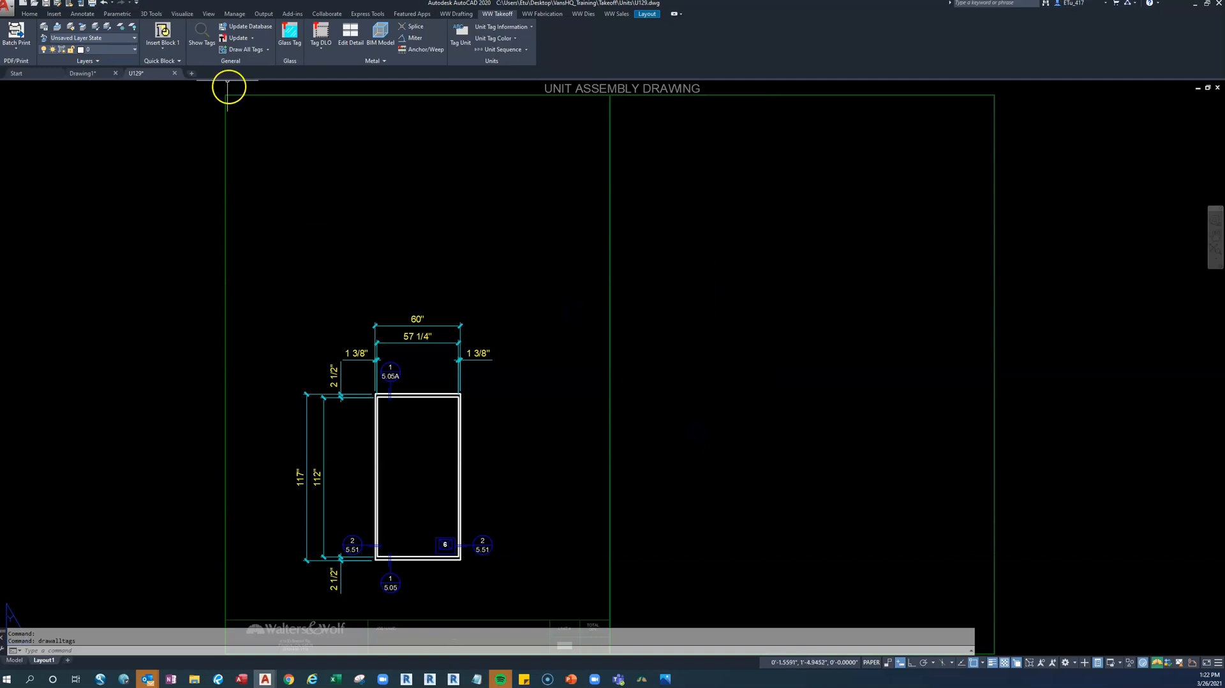
- Redraw only the metal tags for U129, deleting the existing metal tags
{"action": "left_click", "coordinate": [268, 50]}
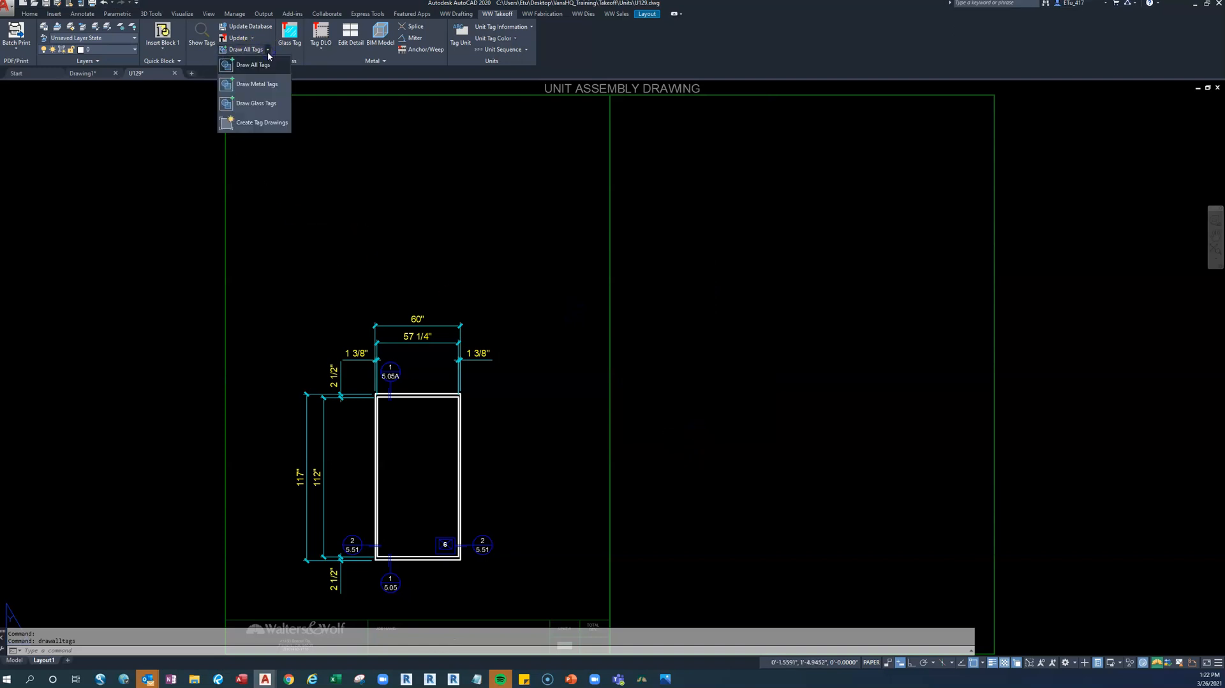
{"action": "left_click", "coordinate": [264, 90]}
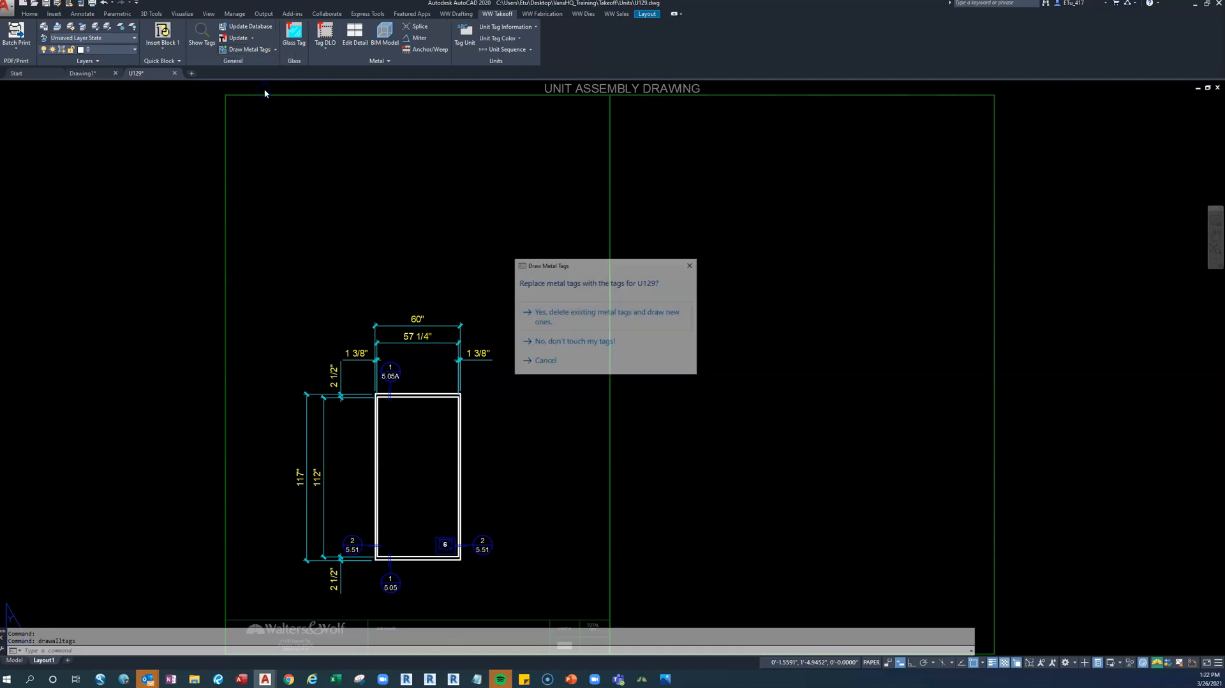
{"action": "left_click", "coordinate": [626, 313]}
{"action": "left_click", "coordinate": [702, 431]}
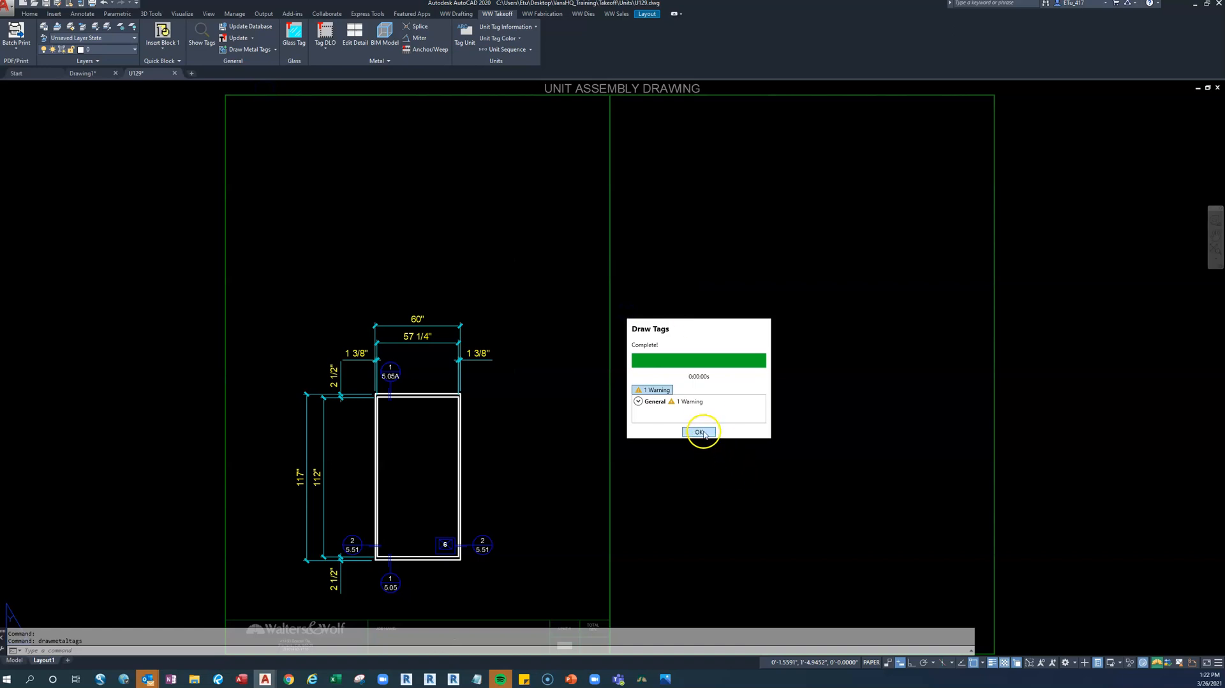
- Redraw only the glass tags for U129, deleting the existing glass tags
{"action": "left_click", "coordinate": [275, 49]}
{"action": "left_click", "coordinate": [256, 102]}
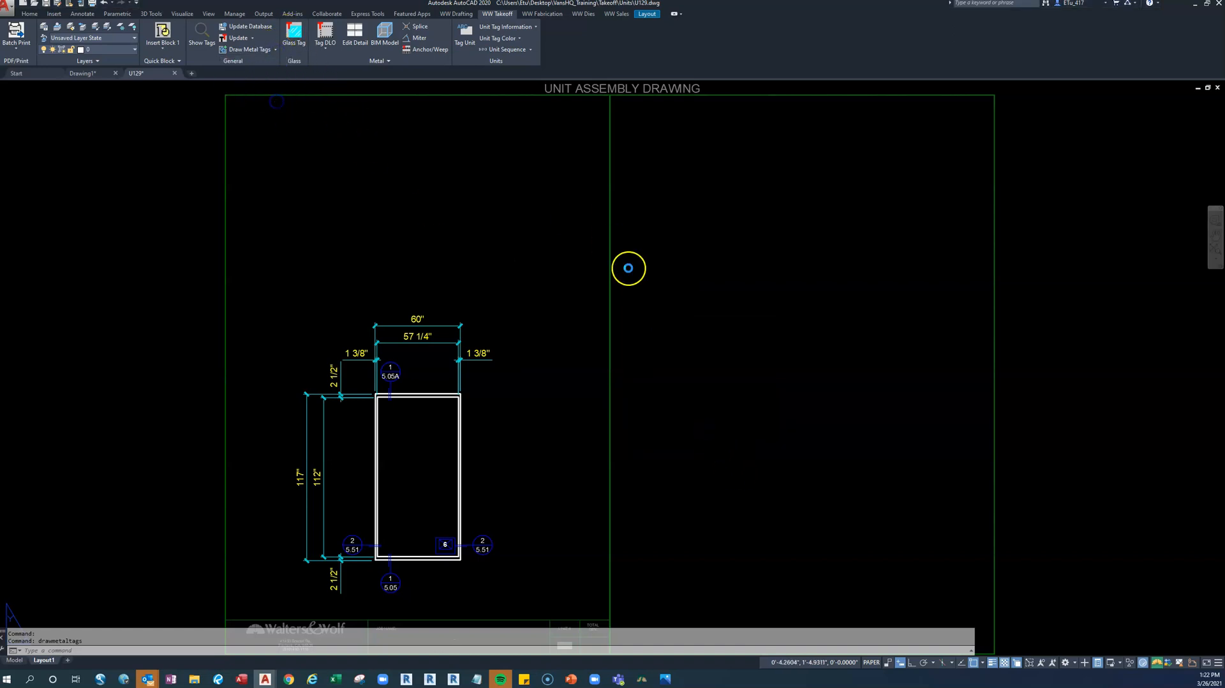
{"action": "left_click", "coordinate": [613, 325]}
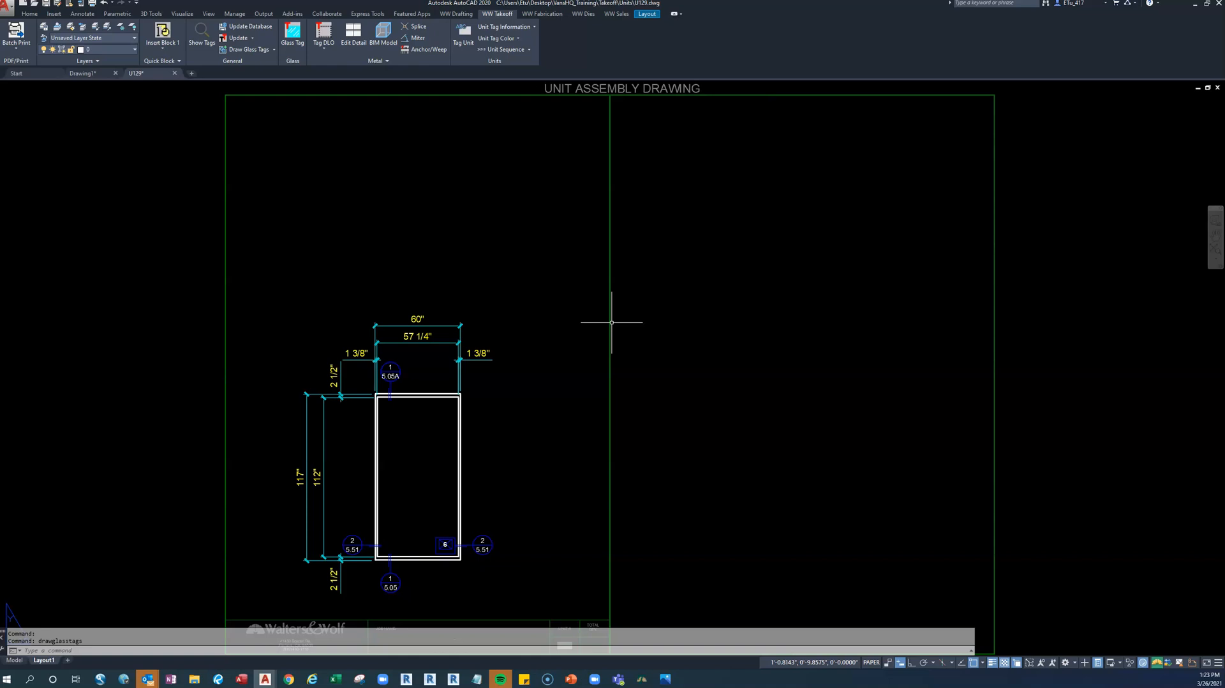
- Update the database and BIM for U129, declining the default MM prefix and assigning prefix GKT to part G-369
{"action": "left_click", "coordinate": [547, 491]}
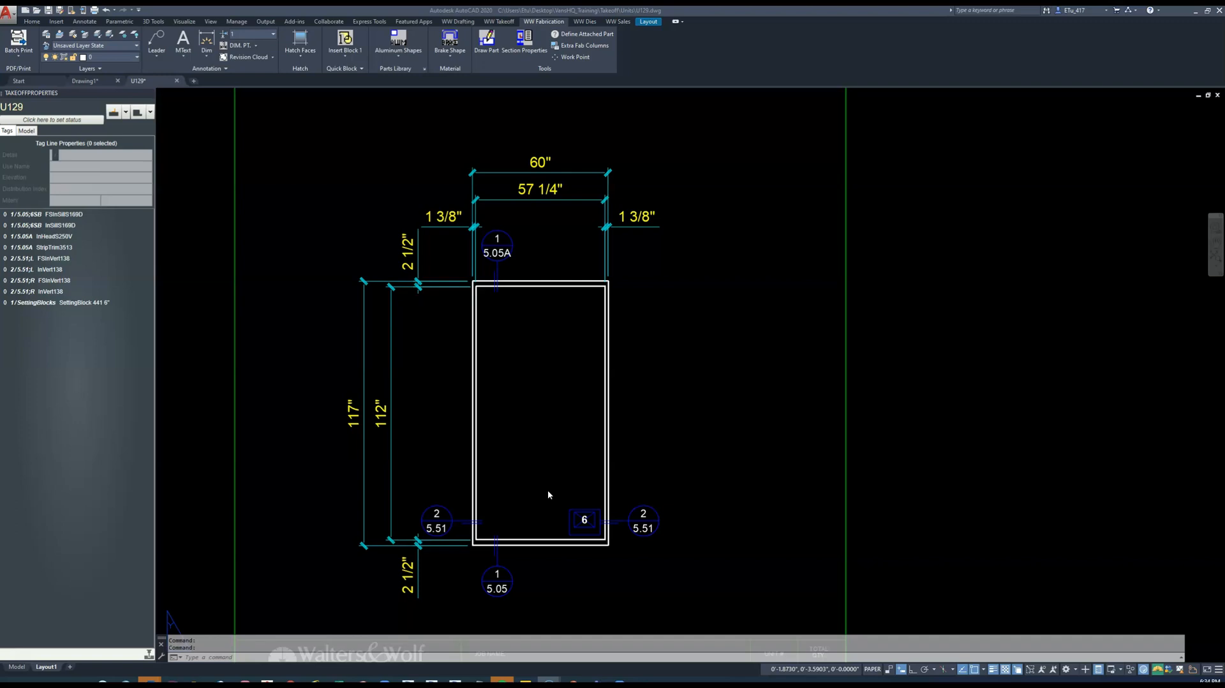
{"action": "left_click", "coordinate": [555, 464]}
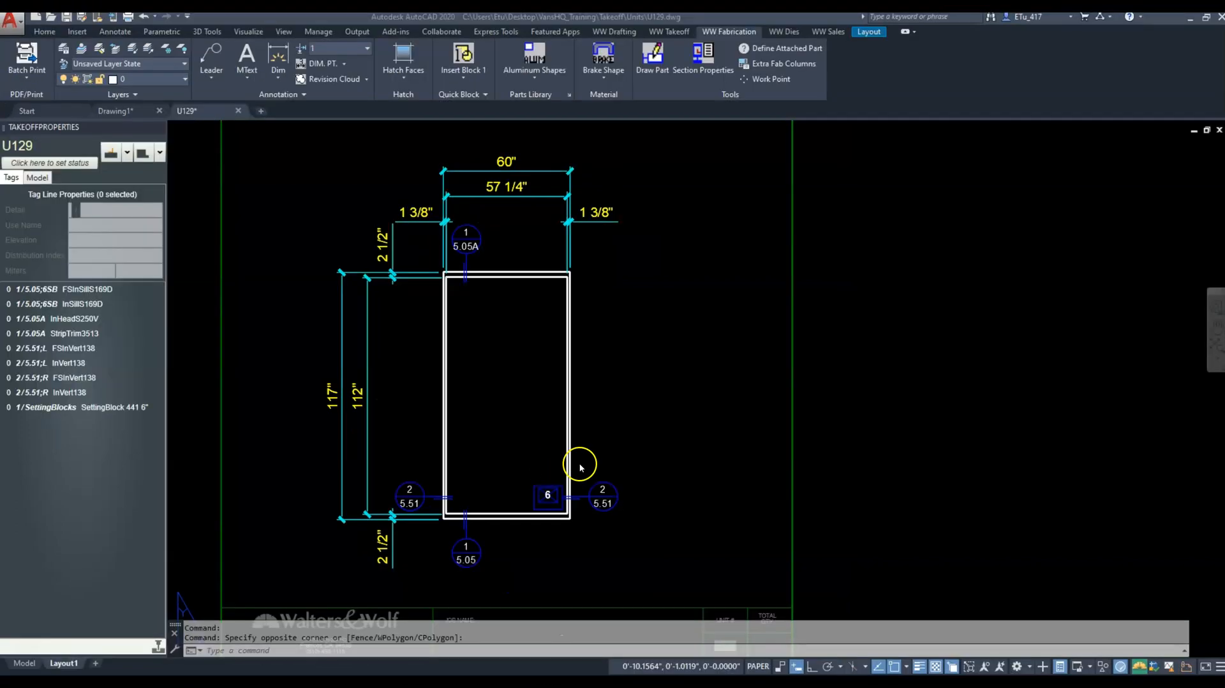
{"action": "key", "text": "Return"}
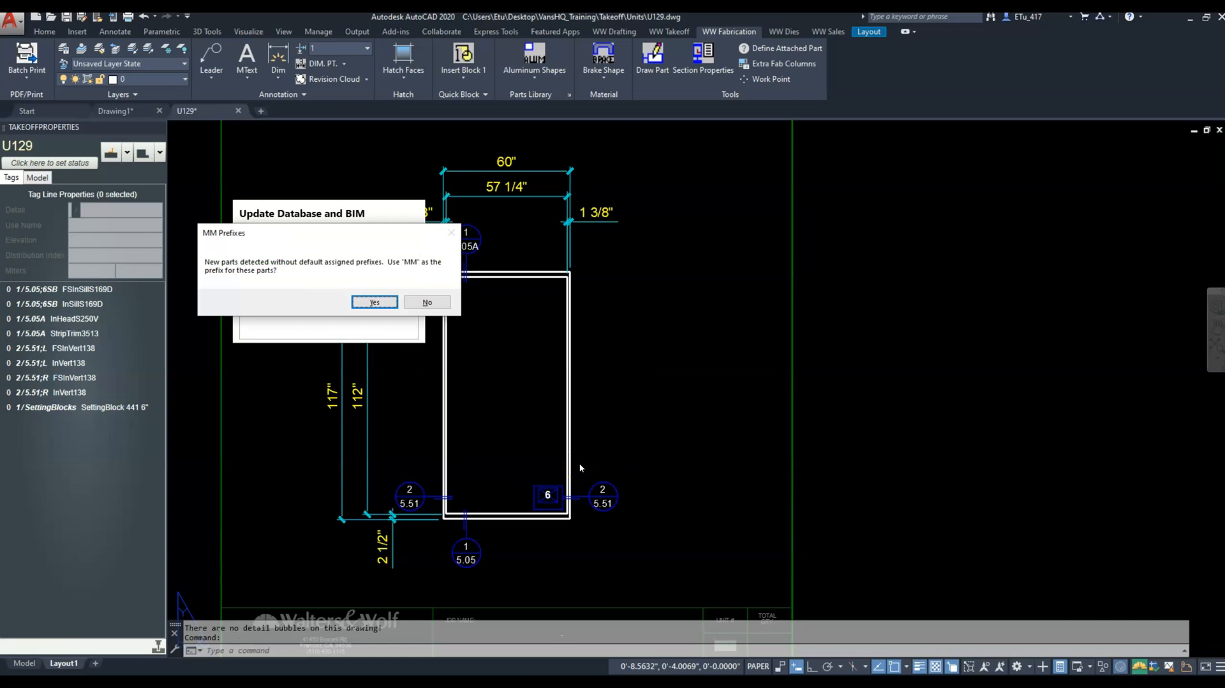
{"action": "left_click_drag", "start_coordinate": [368, 236], "coordinate": [516, 243]}
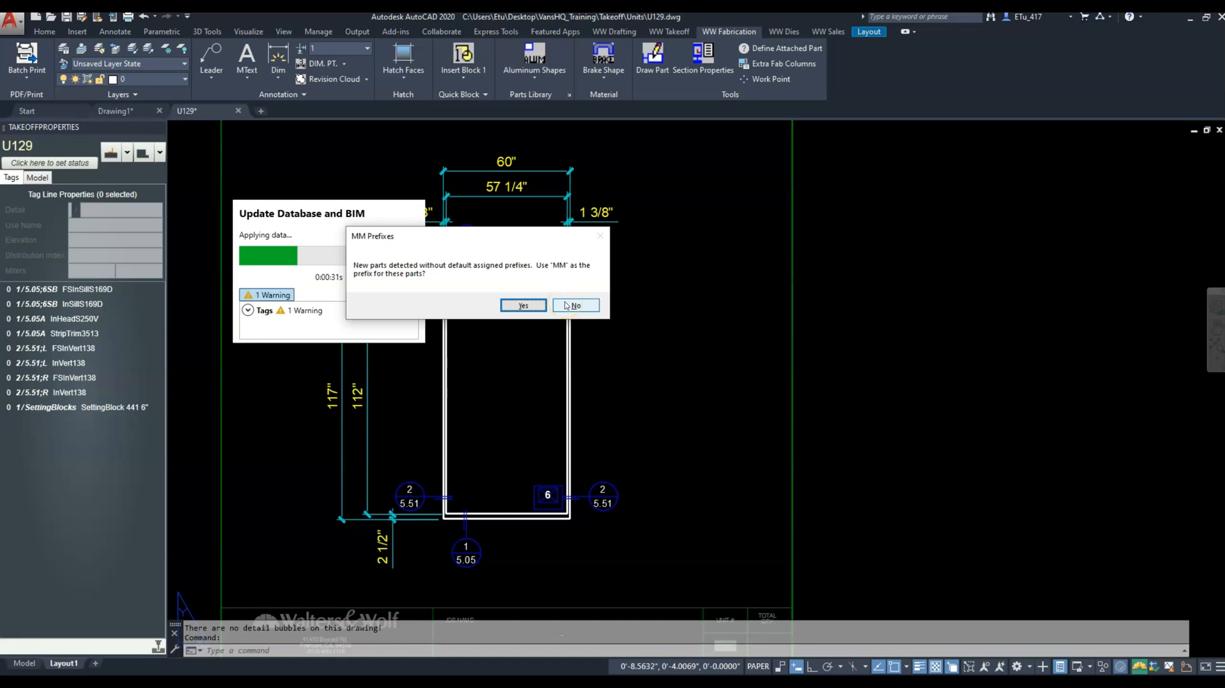
{"action": "left_click", "coordinate": [567, 305]}
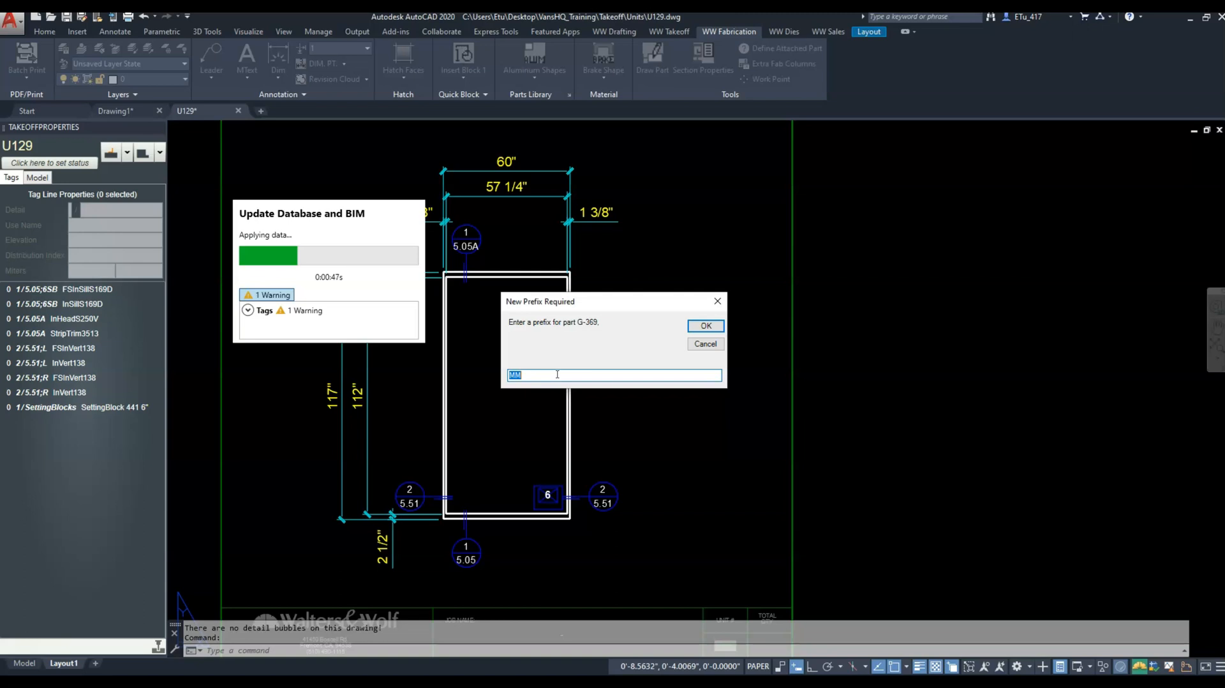
{"action": "type", "text": "GKT"}
{"action": "left_click", "coordinate": [706, 326]}
{"action": "left_click", "coordinate": [378, 300]}
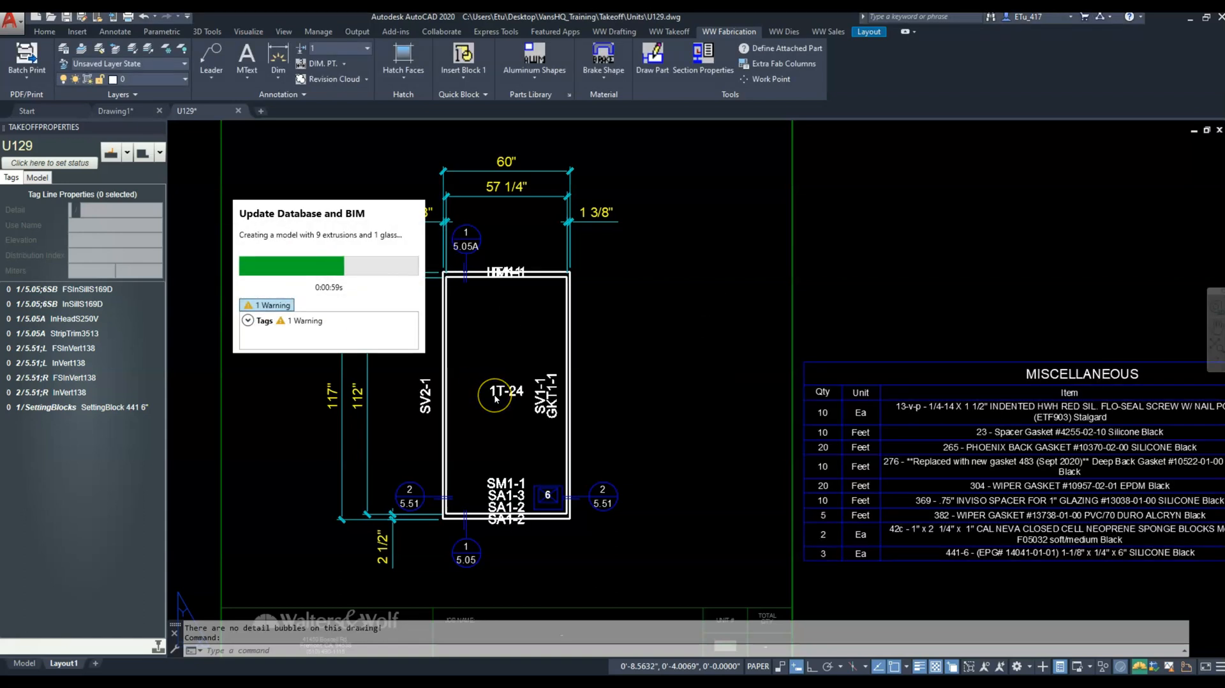
{"action": "left_click", "coordinate": [351, 354]}
{"action": "left_click", "coordinate": [583, 416]}
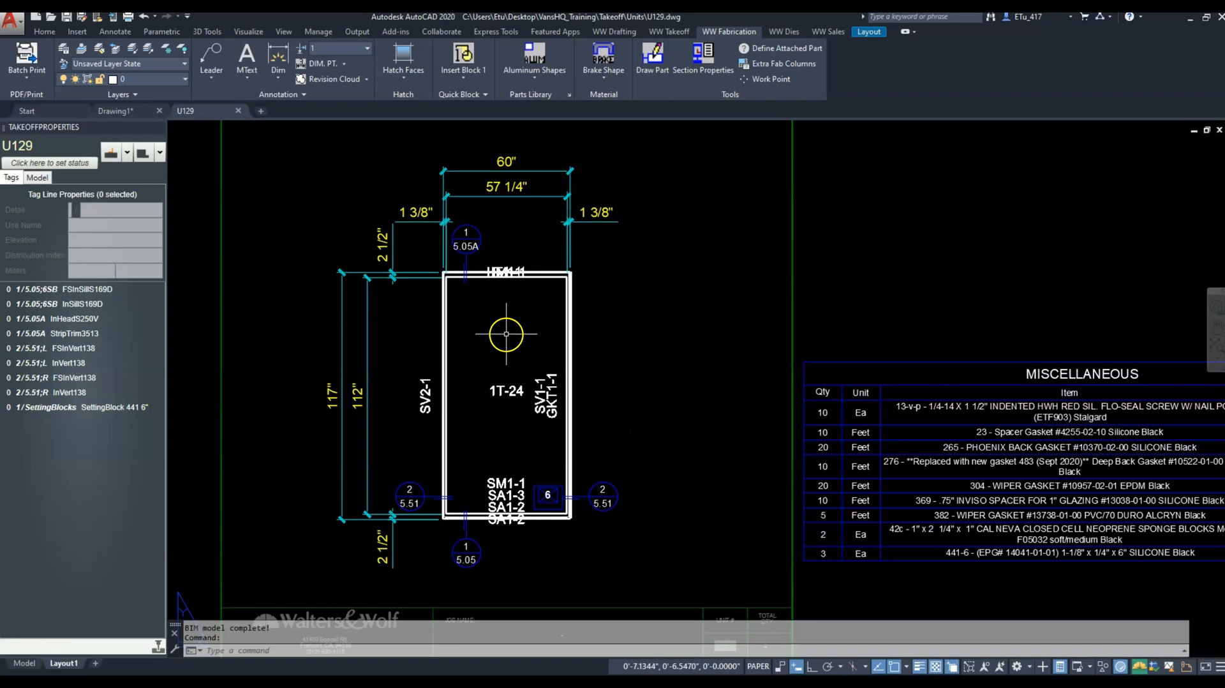
- Examine U129's generated 3D frame and its sill-to-jamb corner in model space from the SE isometric view
{"action": "type", "text": "TM"}
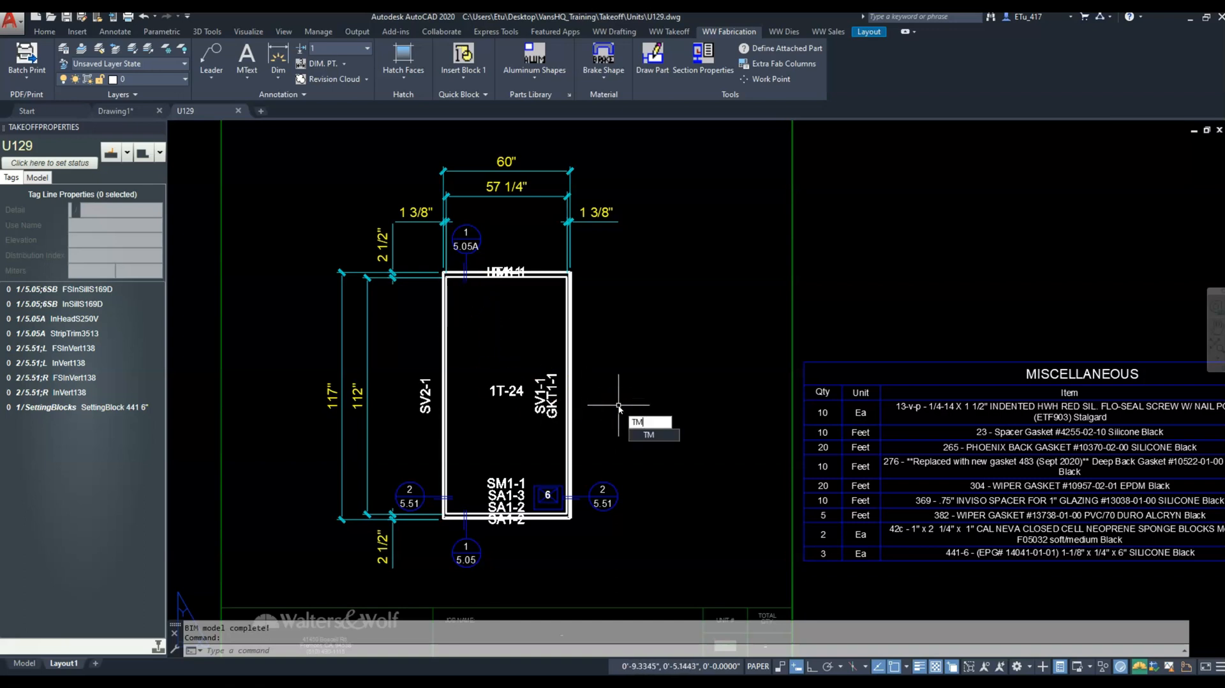
{"action": "key", "text": "Return"}
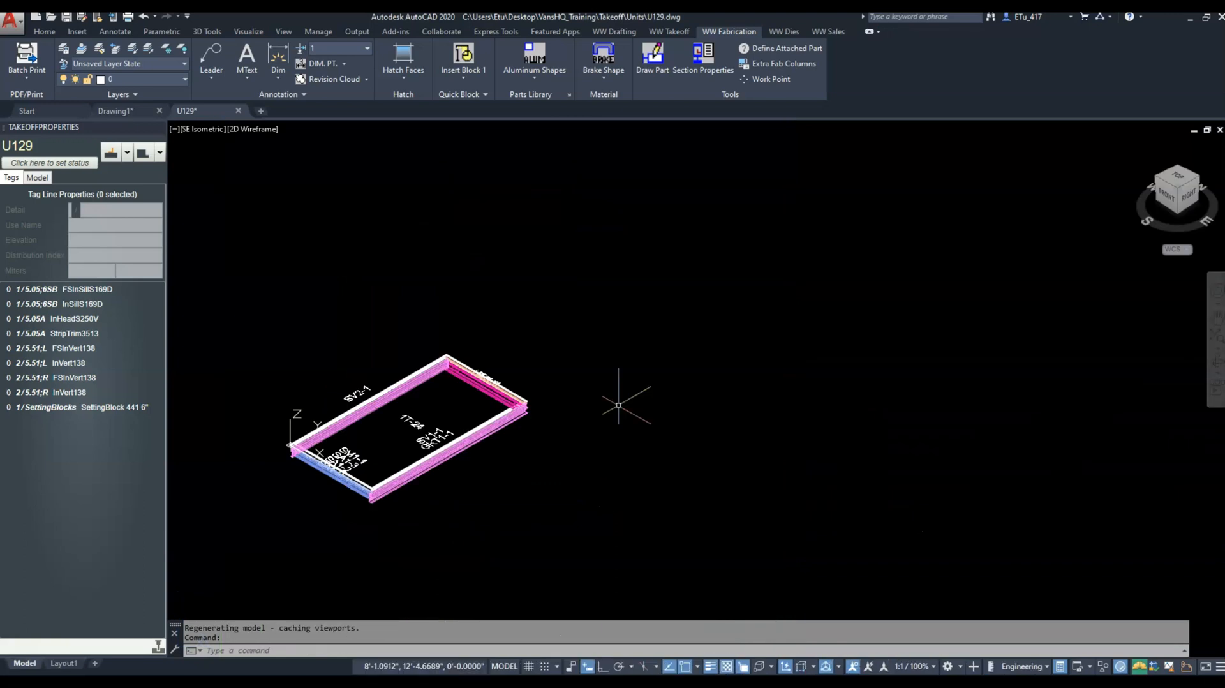
{"action": "scroll", "coordinate": [664, 405], "scroll_direction": "up", "scroll_amount": 1}
{"action": "scroll", "coordinate": [583, 378], "scroll_direction": "up", "scroll_amount": 3}
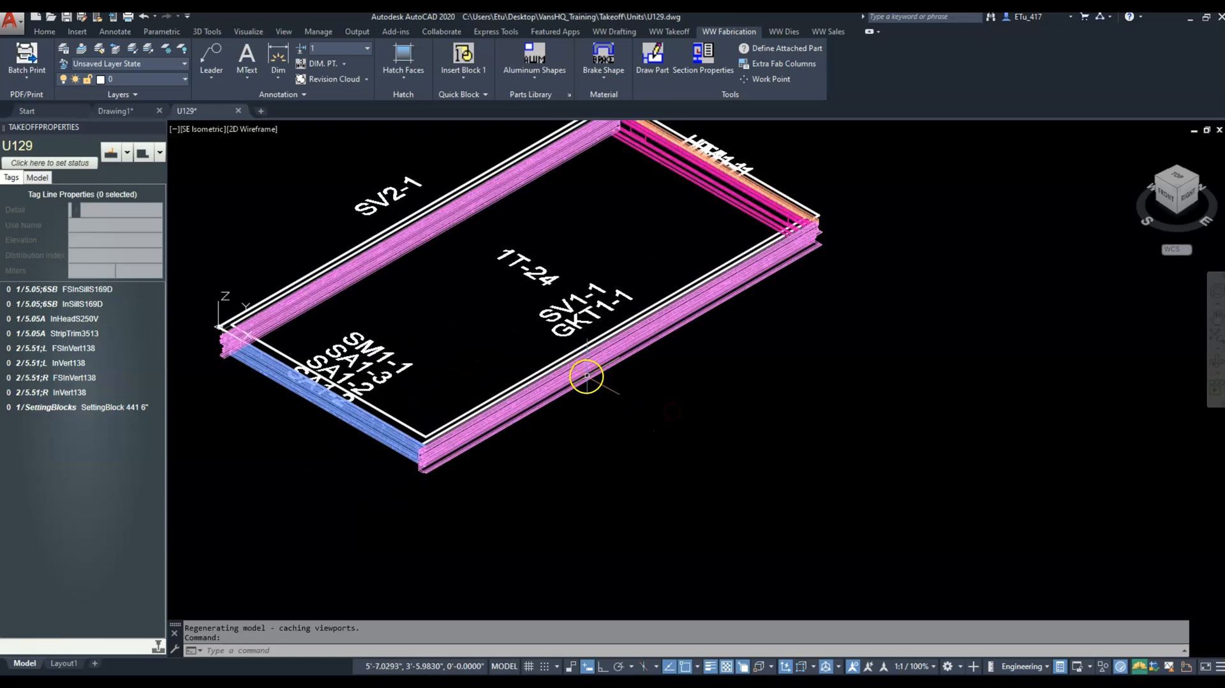
{"action": "scroll", "coordinate": [639, 418], "scroll_direction": "down", "scroll_amount": 1}
{"action": "scroll", "coordinate": [585, 429], "scroll_direction": "up", "scroll_amount": 3}
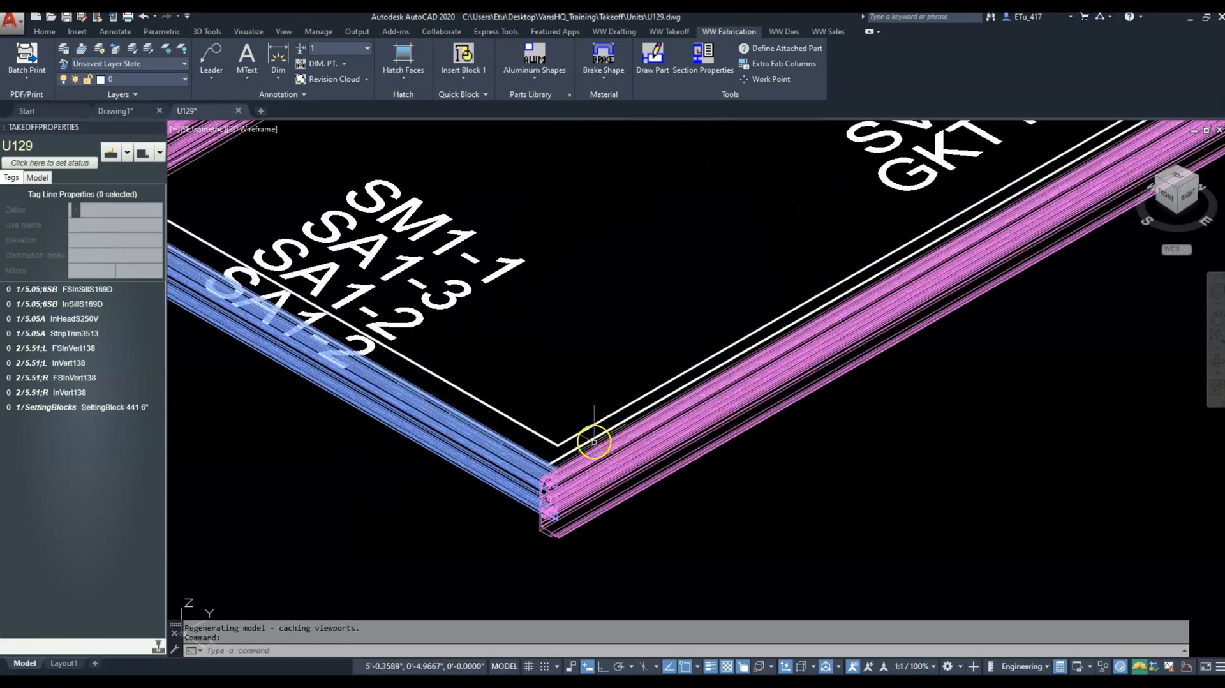
{"action": "scroll", "coordinate": [583, 510], "scroll_direction": "down", "scroll_amount": 2}
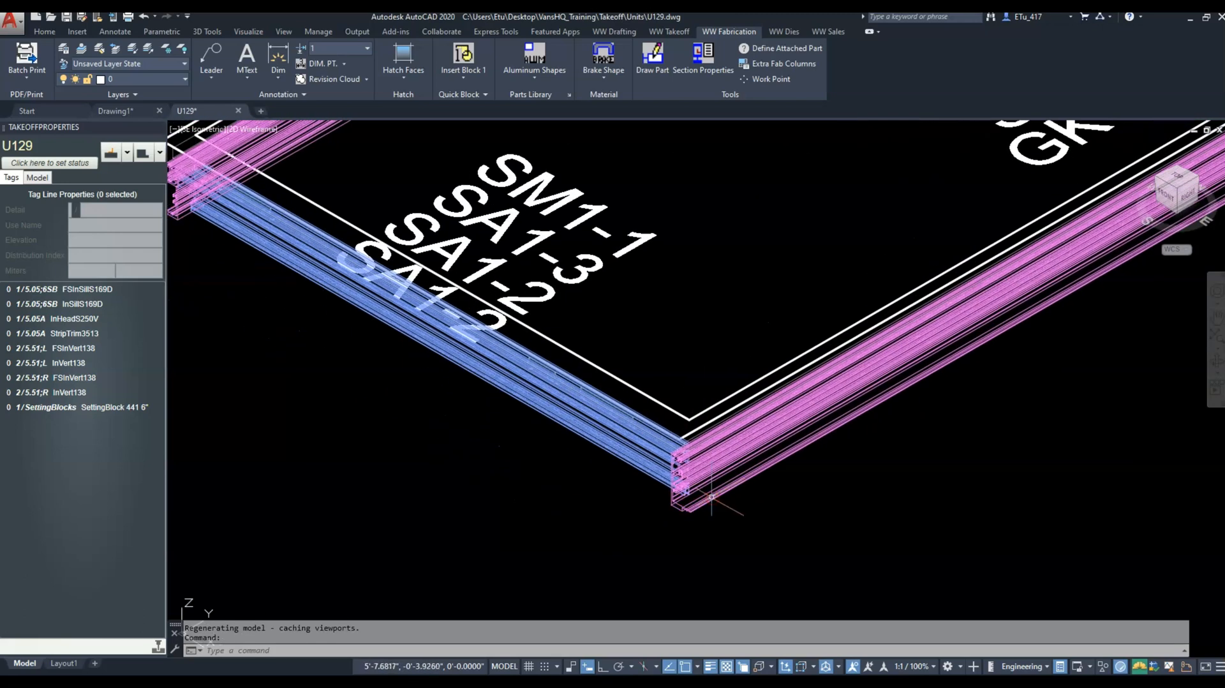
{"action": "scroll", "coordinate": [627, 472], "scroll_direction": "down", "scroll_amount": 1}
{"action": "scroll", "coordinate": [628, 467], "scroll_direction": "down", "scroll_amount": 4}
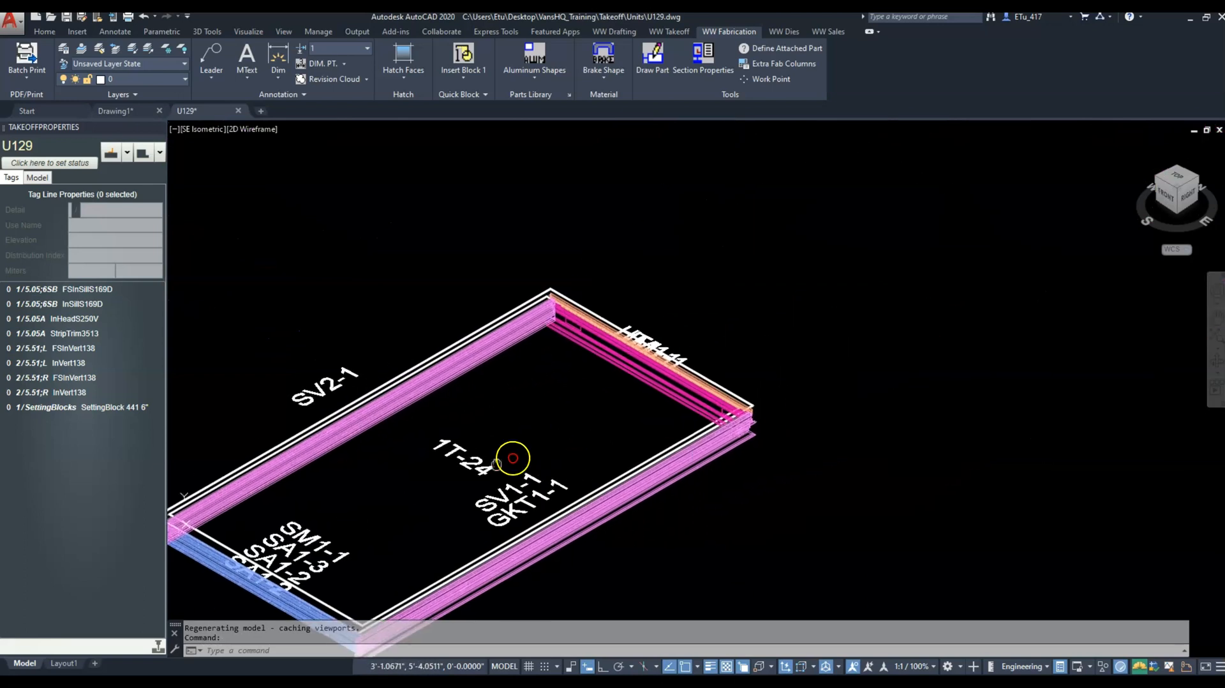
- Inspect U129's frame corner in the Conceptual and Realistic visual styles, and return to 2D Wireframe
{"action": "left_click", "coordinate": [252, 128]}
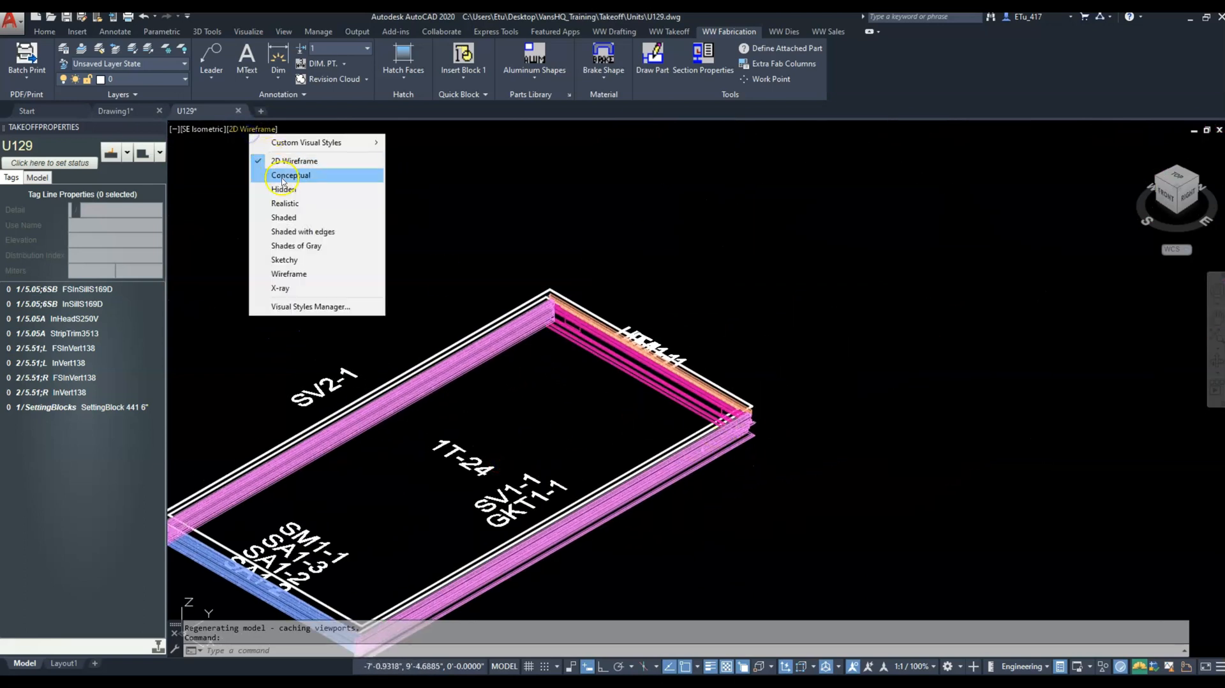
{"action": "left_click", "coordinate": [275, 173]}
{"action": "middle_click_drag", "start_coordinate": [462, 440], "coordinate": [549, 298]}
{"action": "scroll", "coordinate": [430, 517], "scroll_direction": "up", "scroll_amount": 4}
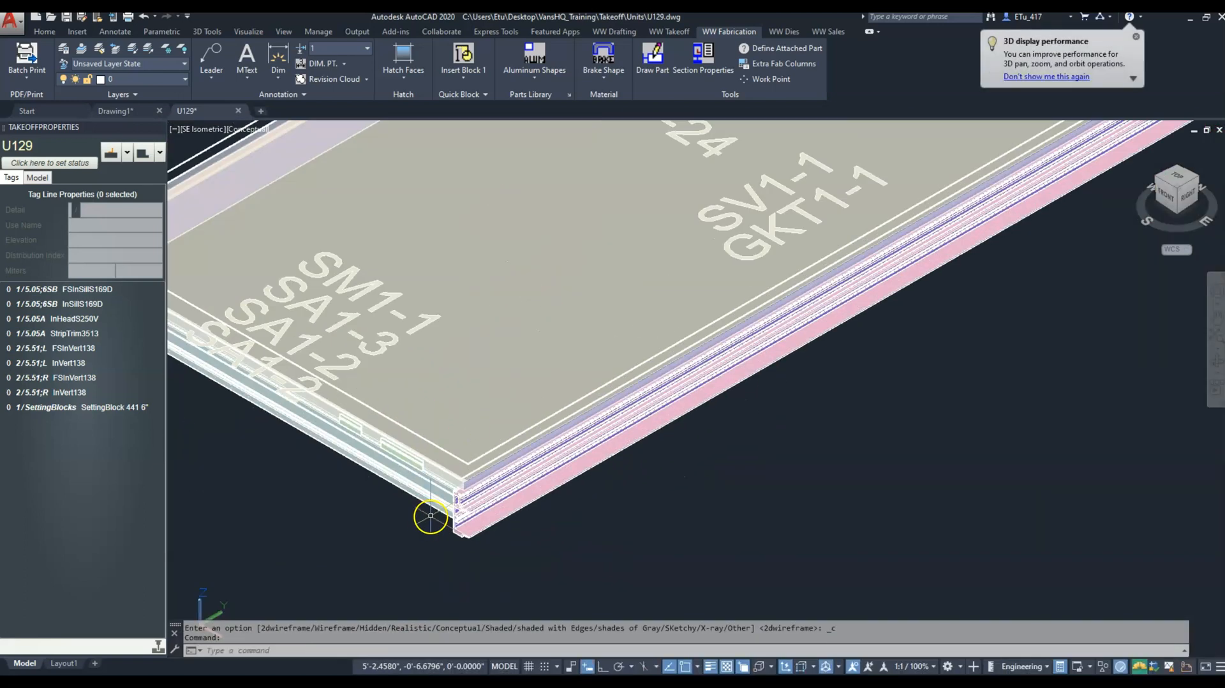
{"action": "left_click", "coordinate": [250, 129]}
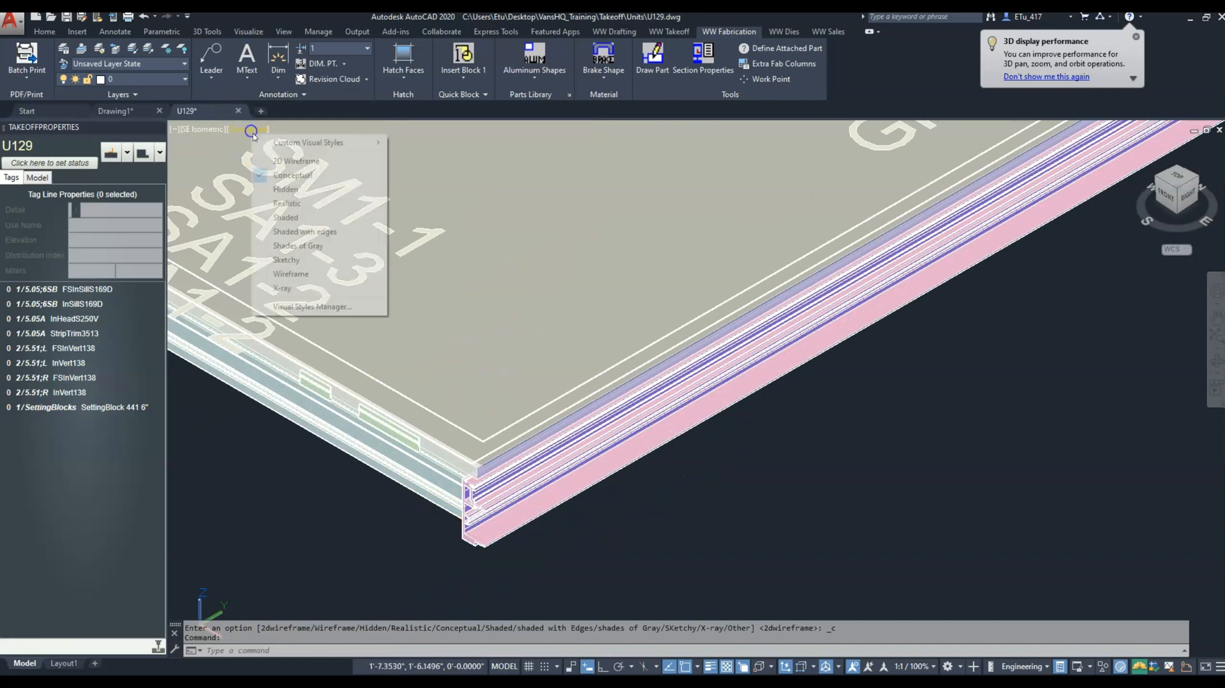
{"action": "left_click", "coordinate": [298, 204]}
{"action": "scroll", "coordinate": [487, 501], "scroll_direction": "up", "scroll_amount": 3}
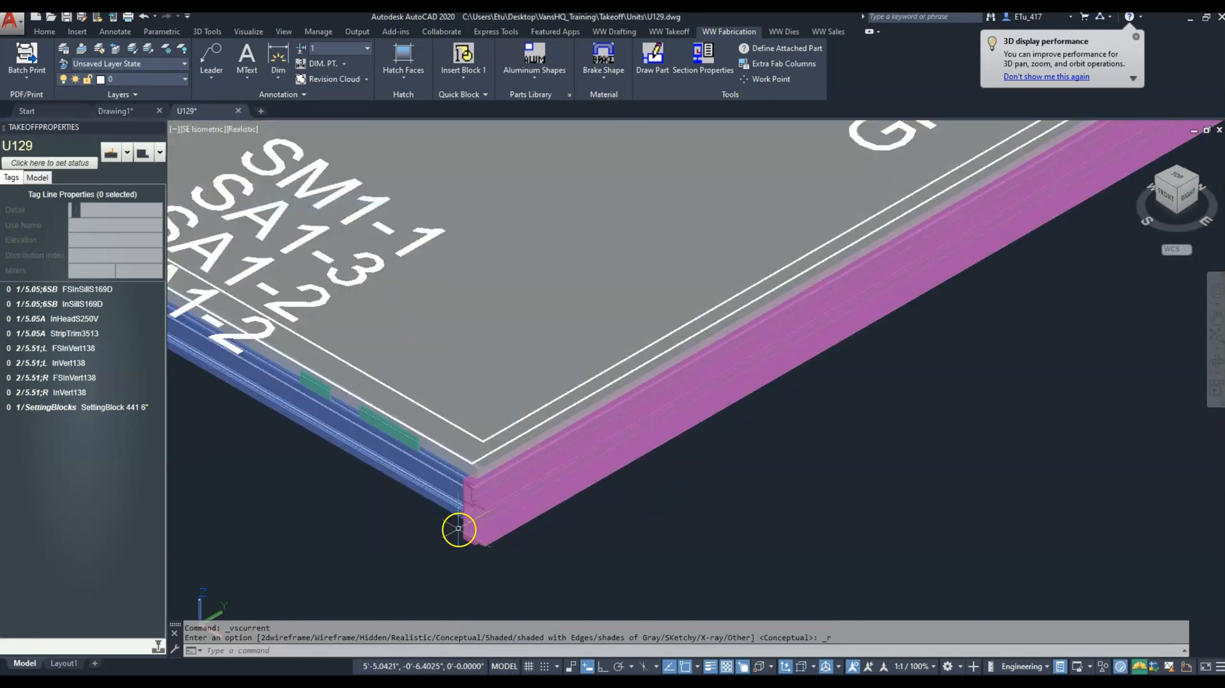
{"action": "scroll", "coordinate": [459, 526], "scroll_direction": "up", "scroll_amount": 2}
{"action": "left_click", "coordinate": [243, 129]}
{"action": "left_click", "coordinate": [273, 161]}
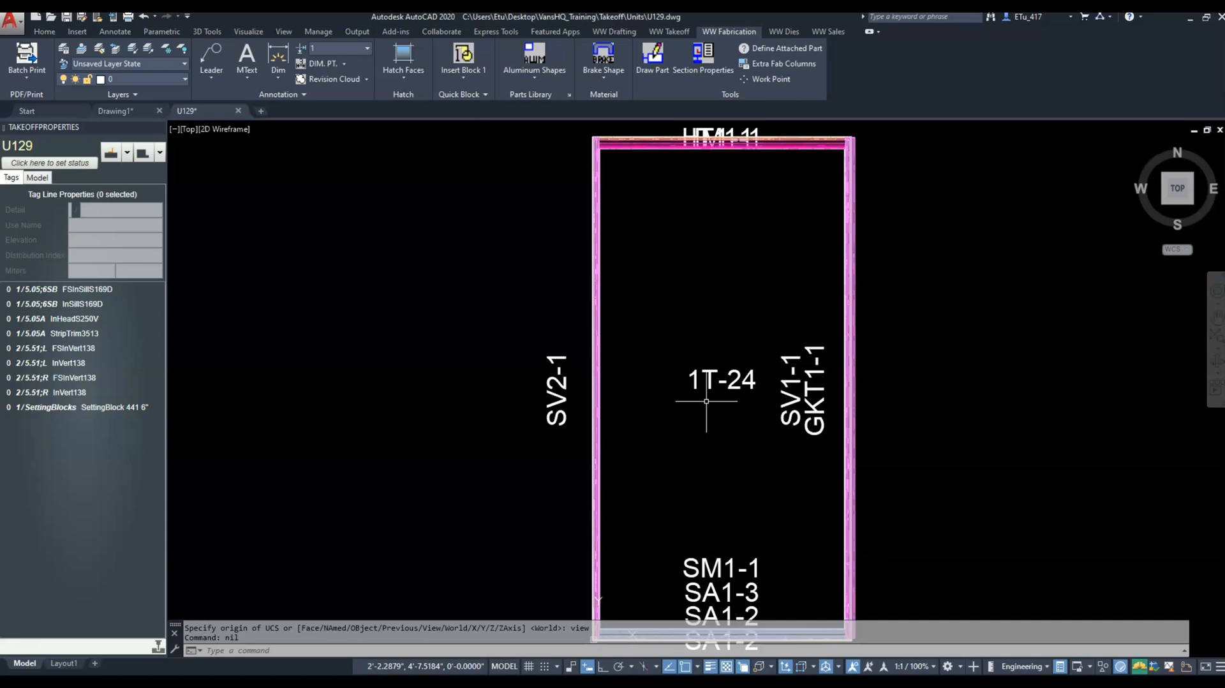
- Examine U129's 3D model in the front, right and SE isometric views
{"action": "type", "text": "vft"}
{"action": "key", "text": "Return"}
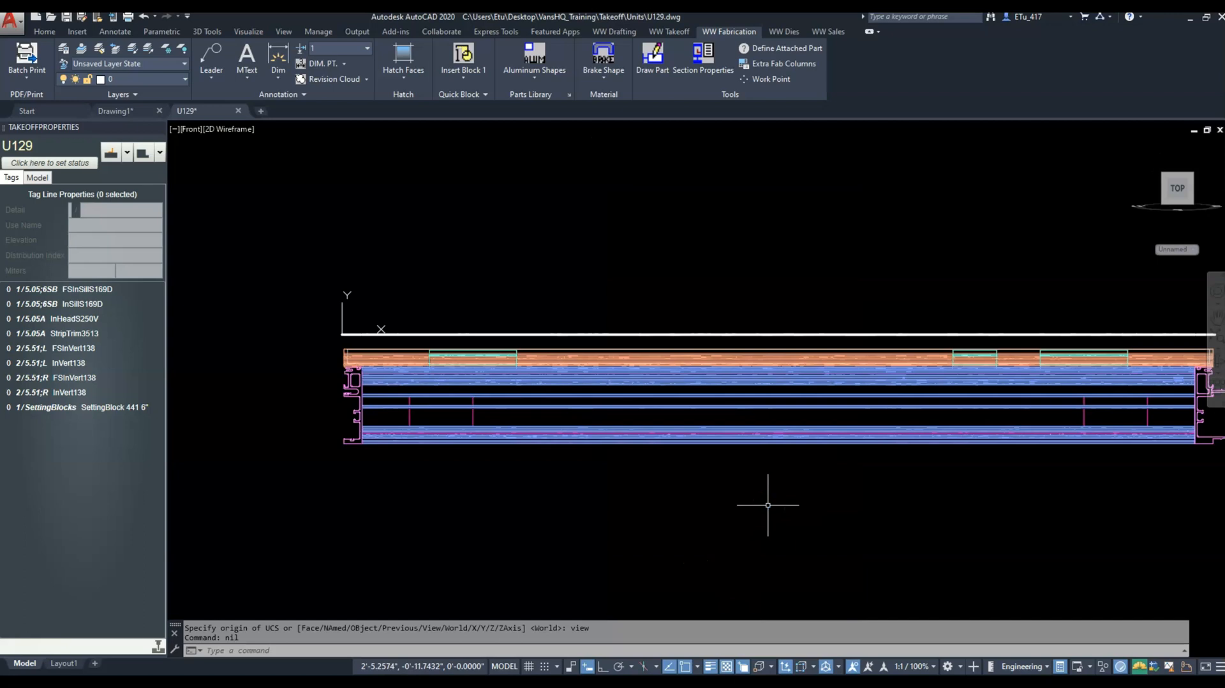
{"action": "middle_click_drag", "start_coordinate": [834, 503], "coordinate": [751, 514]}
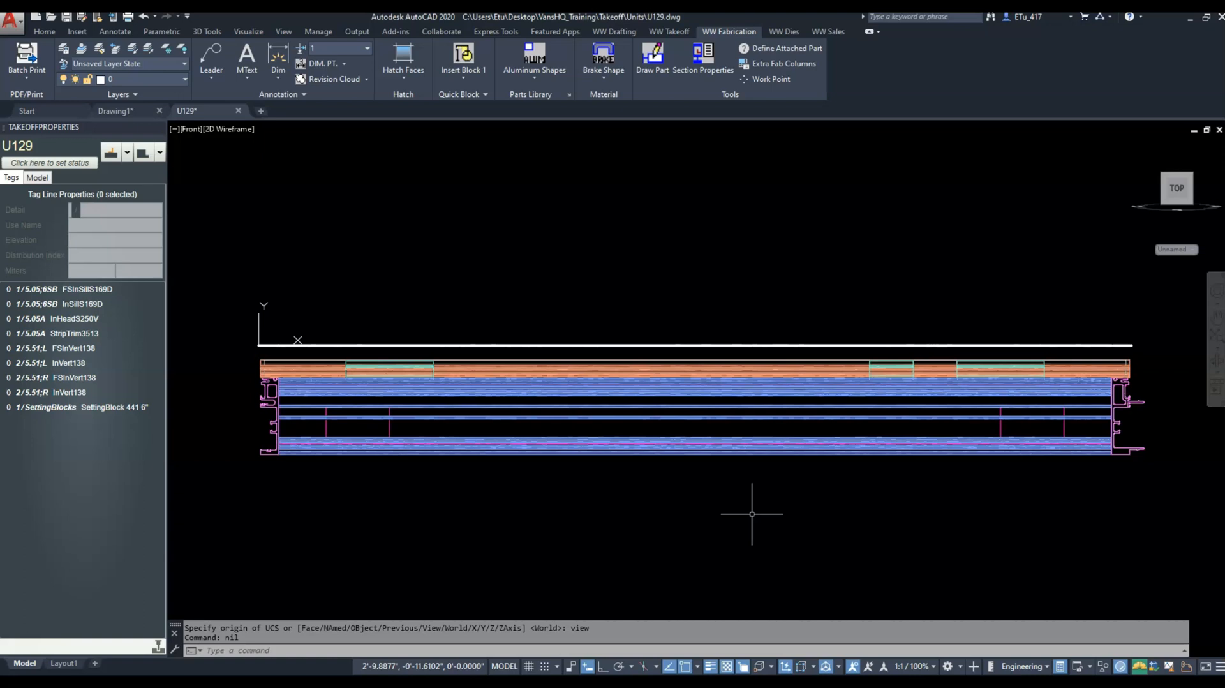
{"action": "type", "text": "vrt"}
{"action": "key", "text": "Return"}
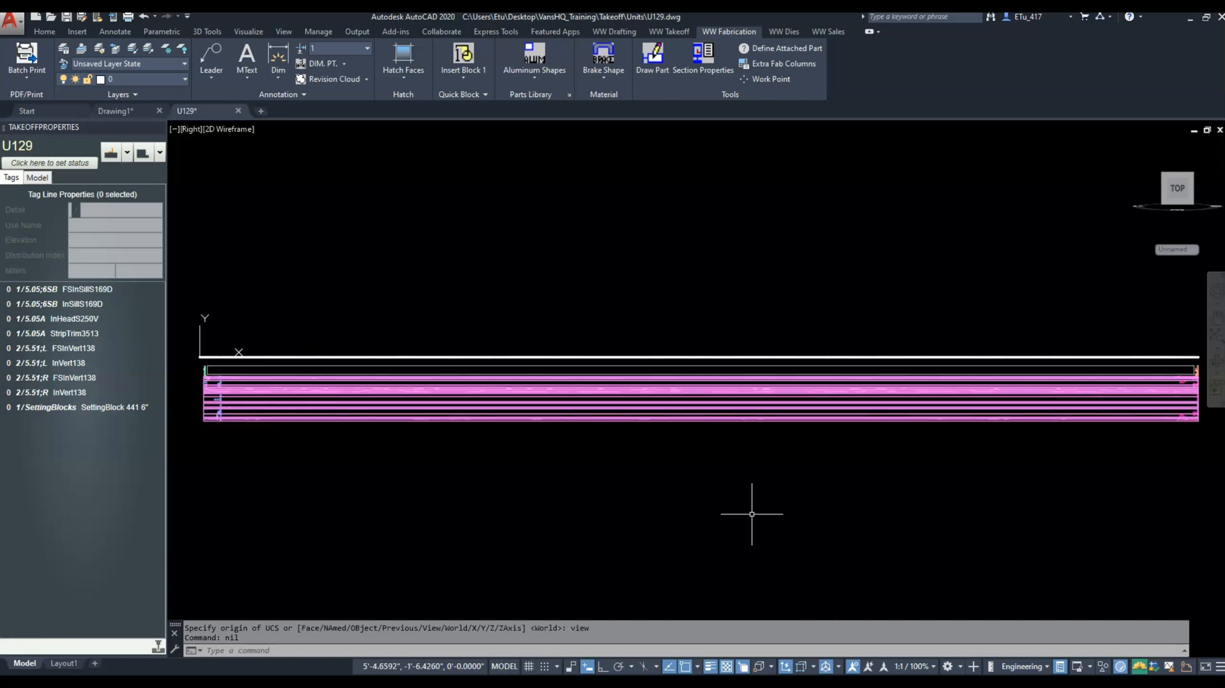
{"action": "middle_click_drag", "start_coordinate": [892, 451], "coordinate": [847, 454]}
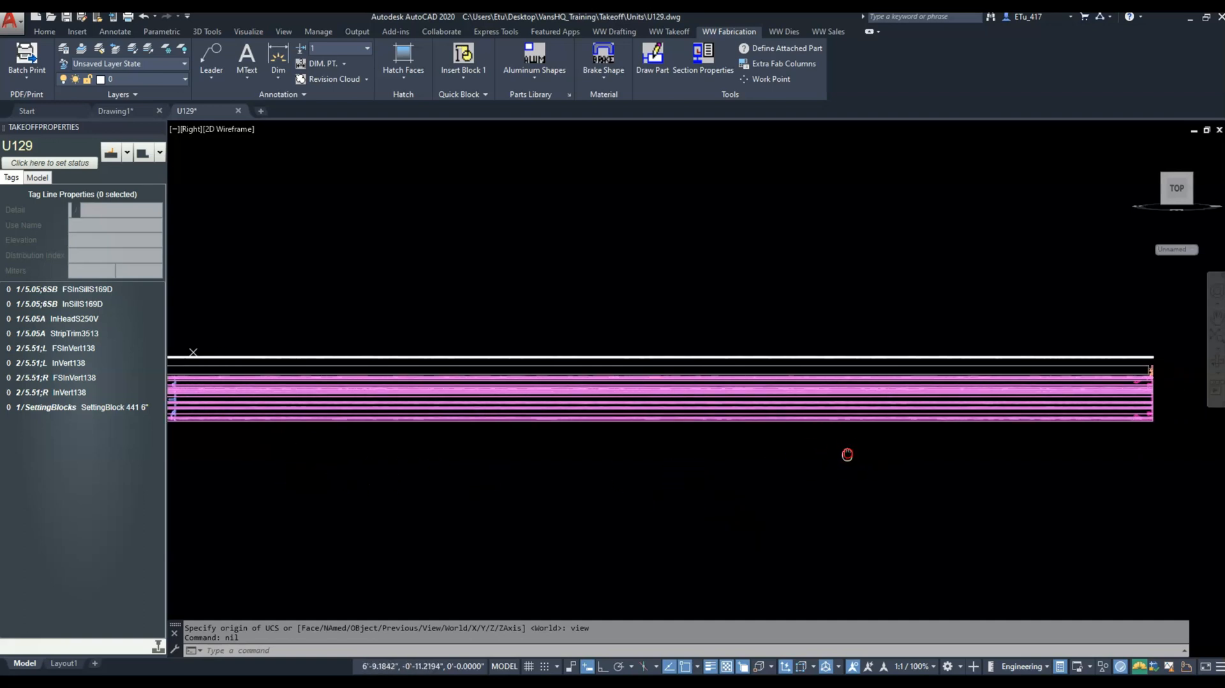
{"action": "scroll", "coordinate": [575, 424], "scroll_direction": "up", "scroll_amount": 6}
{"action": "scroll", "coordinate": [391, 414], "scroll_direction": "down", "scroll_amount": 3}
{"action": "middle_click_drag", "start_coordinate": [954, 447], "coordinate": [325, 462]}
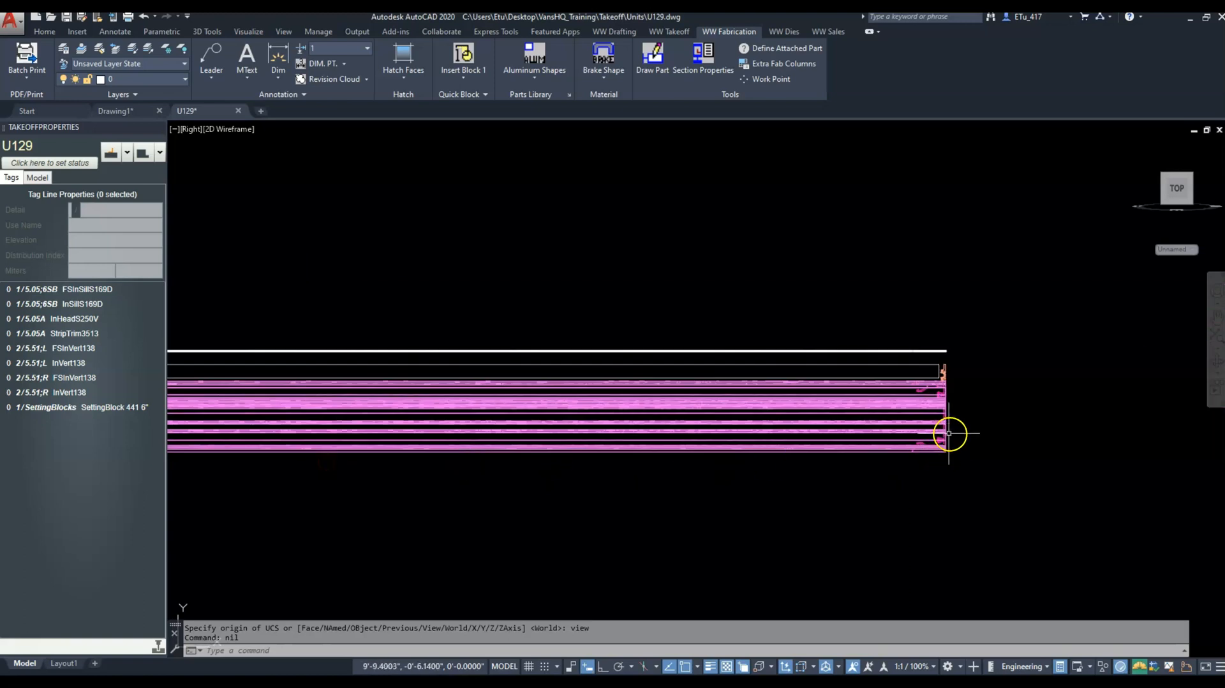
{"action": "type", "text": "vse"}
{"action": "key", "text": "Return"}
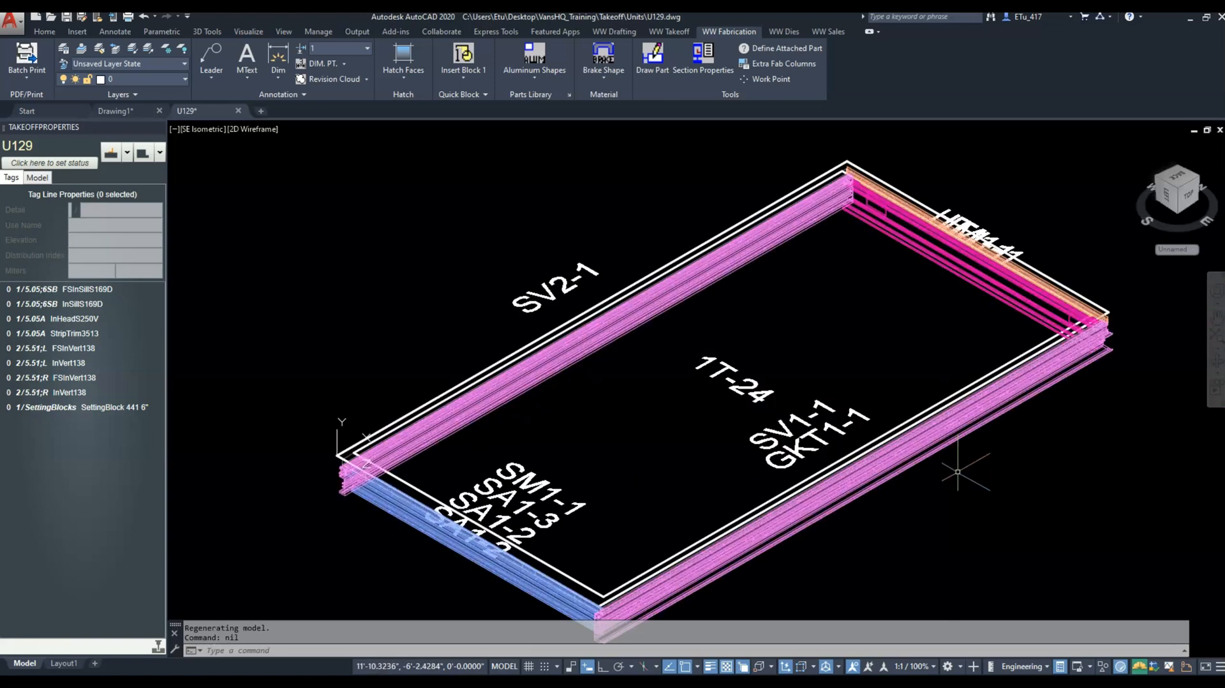
{"action": "middle_click_drag", "start_coordinate": [831, 391], "coordinate": [842, 308]}
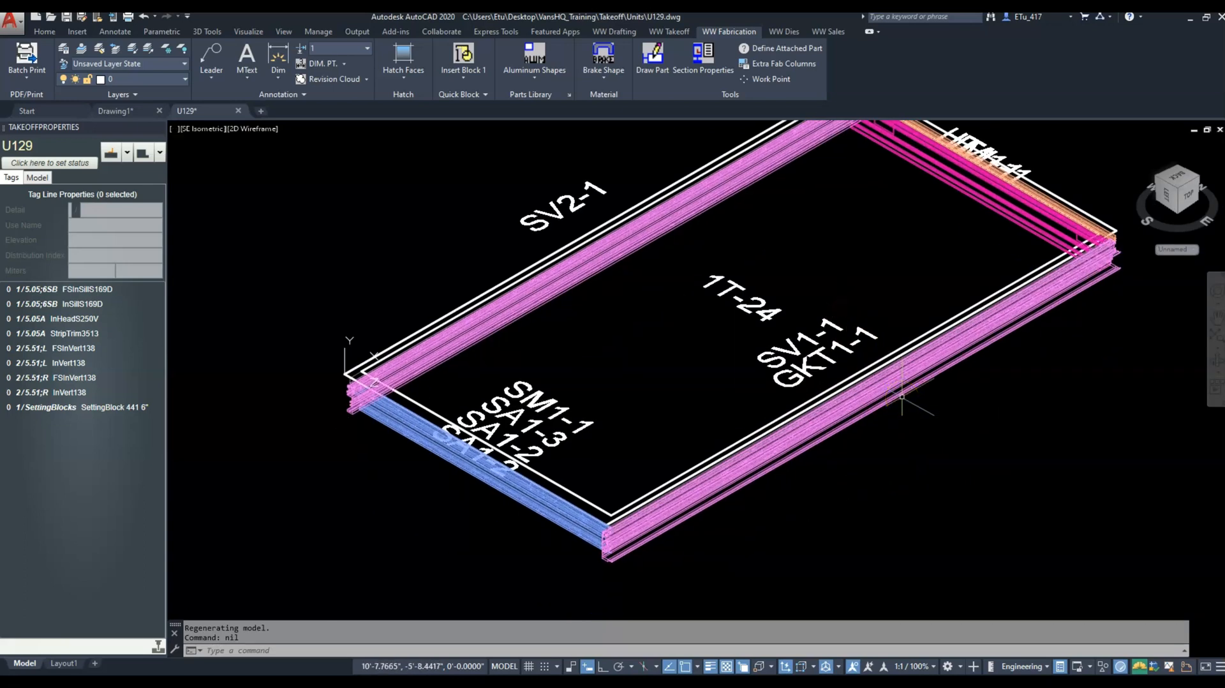
- In the top view, move the SM1-1, SA1-3 and two SA1-2 tags below U129's sill
{"action": "type", "text": "VPP"}
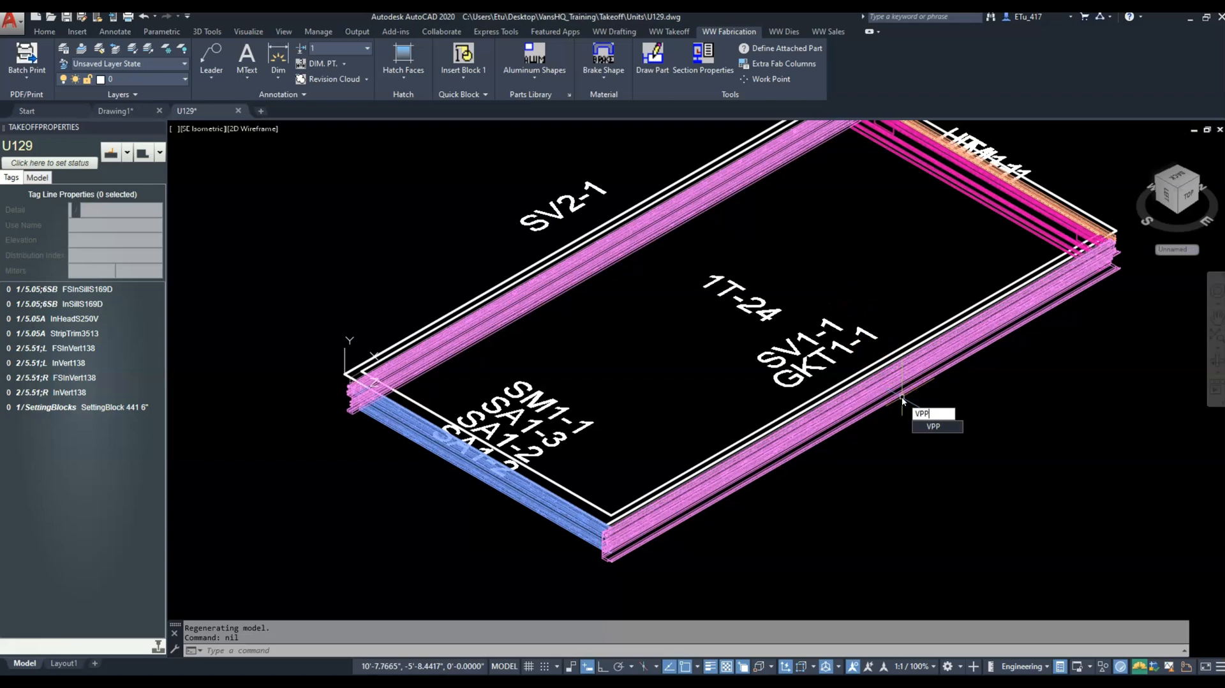
{"action": "key", "text": "Return"}
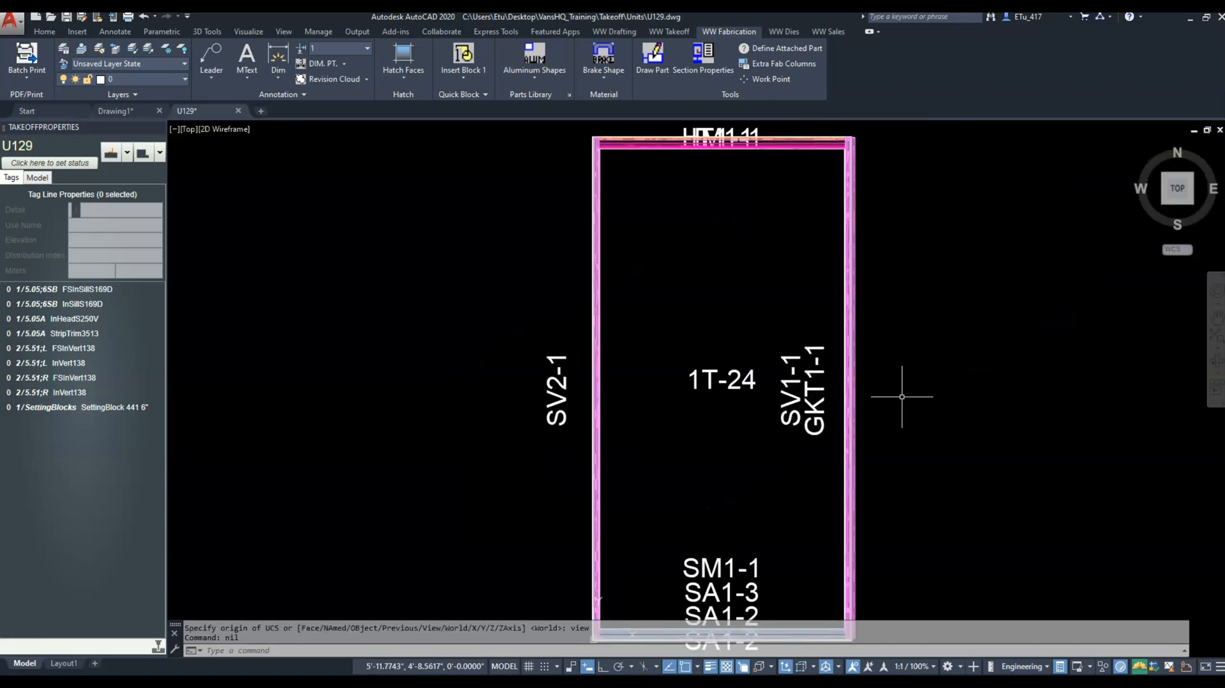
{"action": "middle_click_drag", "start_coordinate": [759, 509], "coordinate": [742, 353]}
{"action": "left_click", "coordinate": [758, 441]}
{"action": "left_click", "coordinate": [674, 381]}
{"action": "type", "text": "m"}
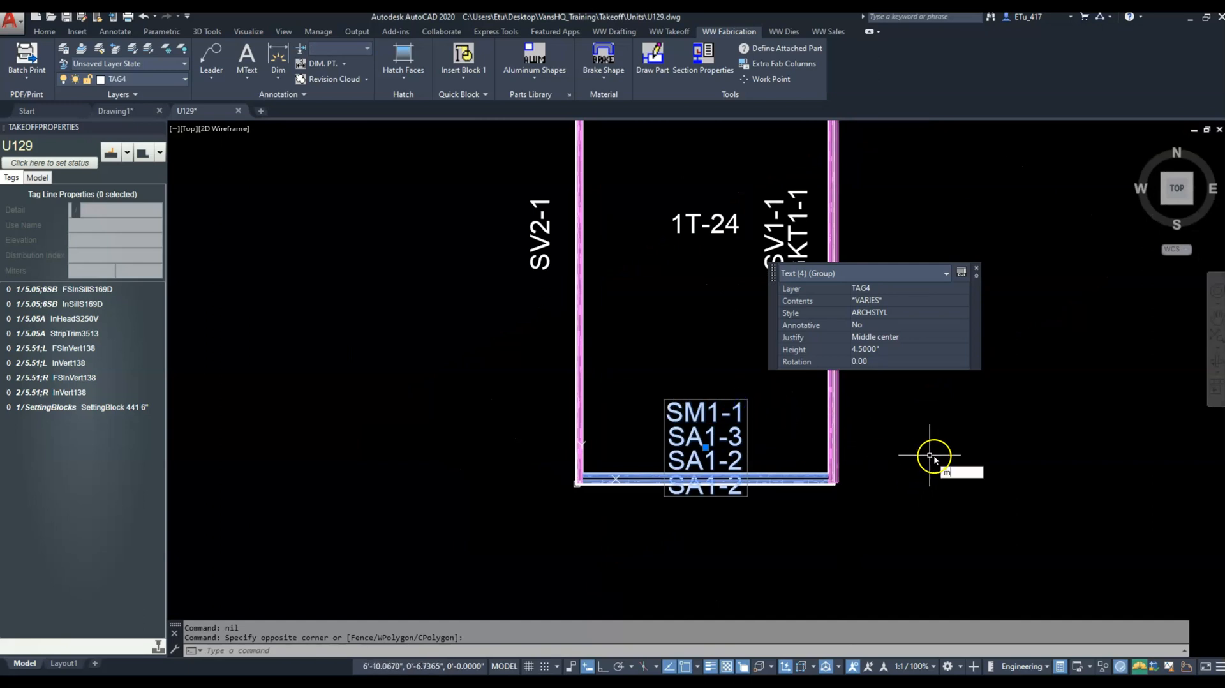
{"action": "key", "text": "Return"}
{"action": "left_click", "coordinate": [946, 405]}
{"action": "left_click", "coordinate": [937, 499]}
- Move the SV1-1 and GKT1-1 tags outside the frame, to the right of U129's right jamb
{"action": "middle_click_drag", "start_coordinate": [702, 322], "coordinate": [705, 369]}
{"action": "left_click", "coordinate": [776, 363]}
{"action": "left_click", "coordinate": [740, 295]}
{"action": "key", "text": "Return"}
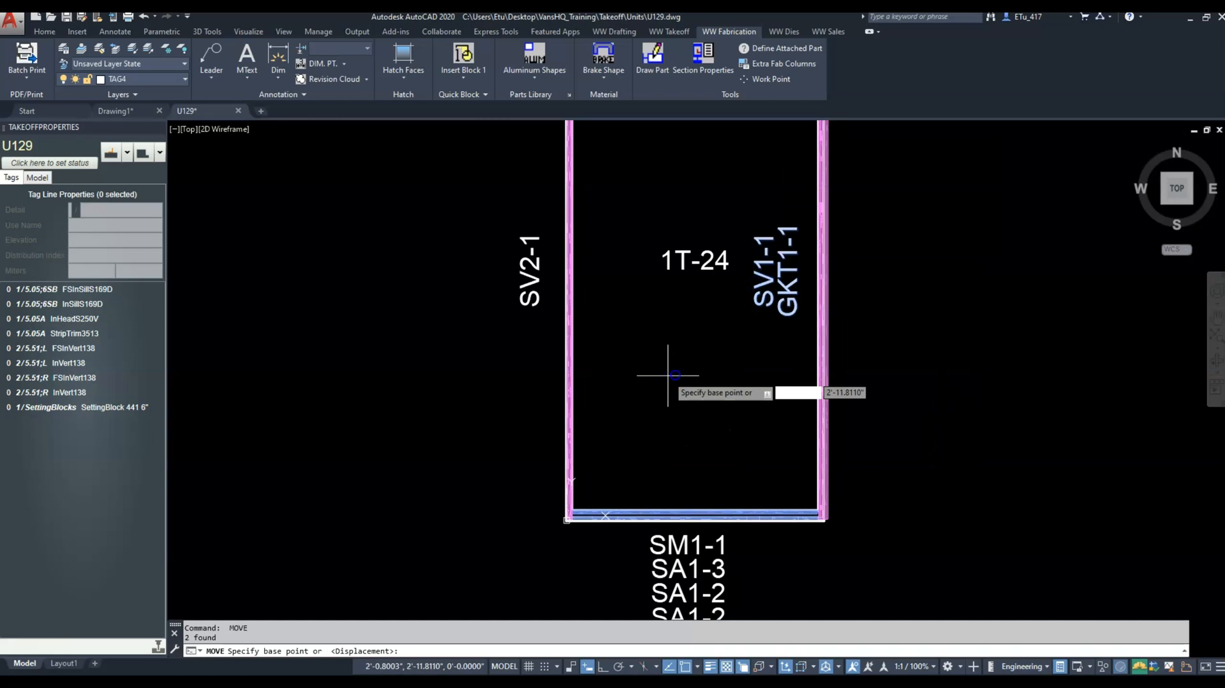
{"action": "left_click", "coordinate": [673, 375]}
{"action": "left_click", "coordinate": [758, 374]}
- Move the IT1-1 tag clear above U129's head, away from the overlapping HM1-1 tag
{"action": "middle_click_drag", "start_coordinate": [699, 253], "coordinate": [702, 511]}
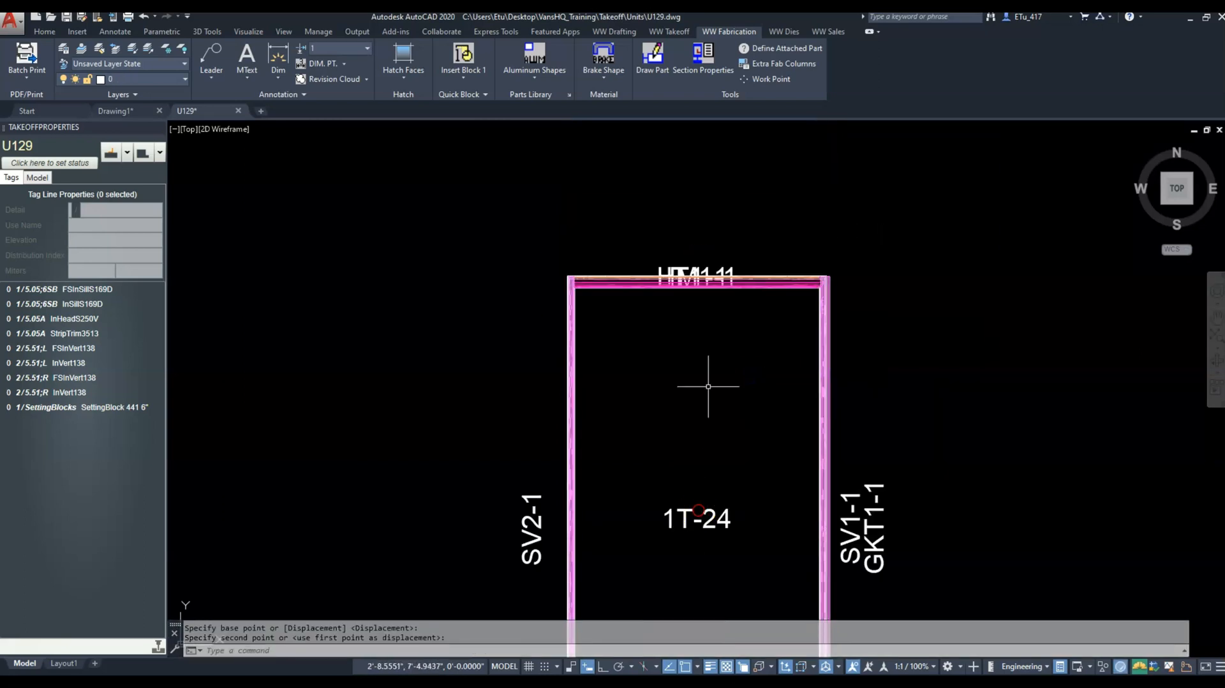
{"action": "scroll", "coordinate": [681, 265], "scroll_direction": "up", "scroll_amount": 3}
{"action": "left_click", "coordinate": [686, 275]}
{"action": "type", "text": "m"}
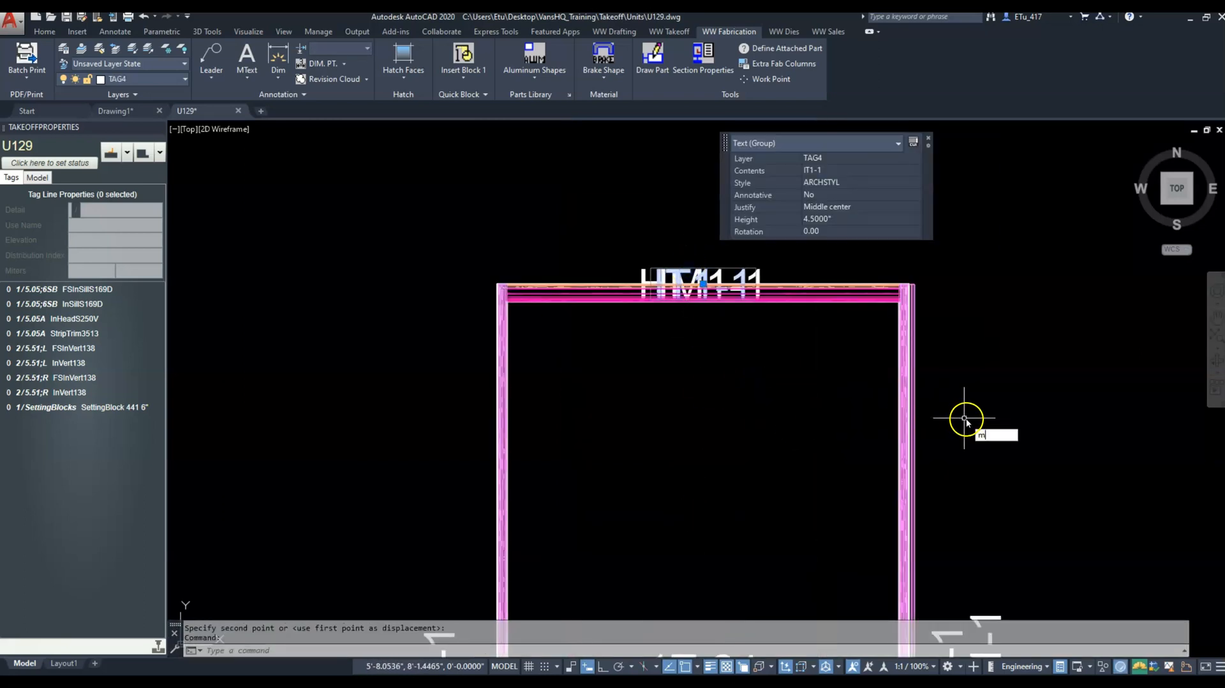
{"action": "key", "text": "Return"}
{"action": "left_click", "coordinate": [1039, 426]}
{"action": "left_click", "coordinate": [1039, 361]}
- Move the HM1-1 tag above U129's head, directly beneath the IT1-1 tag
{"action": "left_click", "coordinate": [753, 275]}
{"action": "type", "text": "m"}
{"action": "key", "text": "Return"}
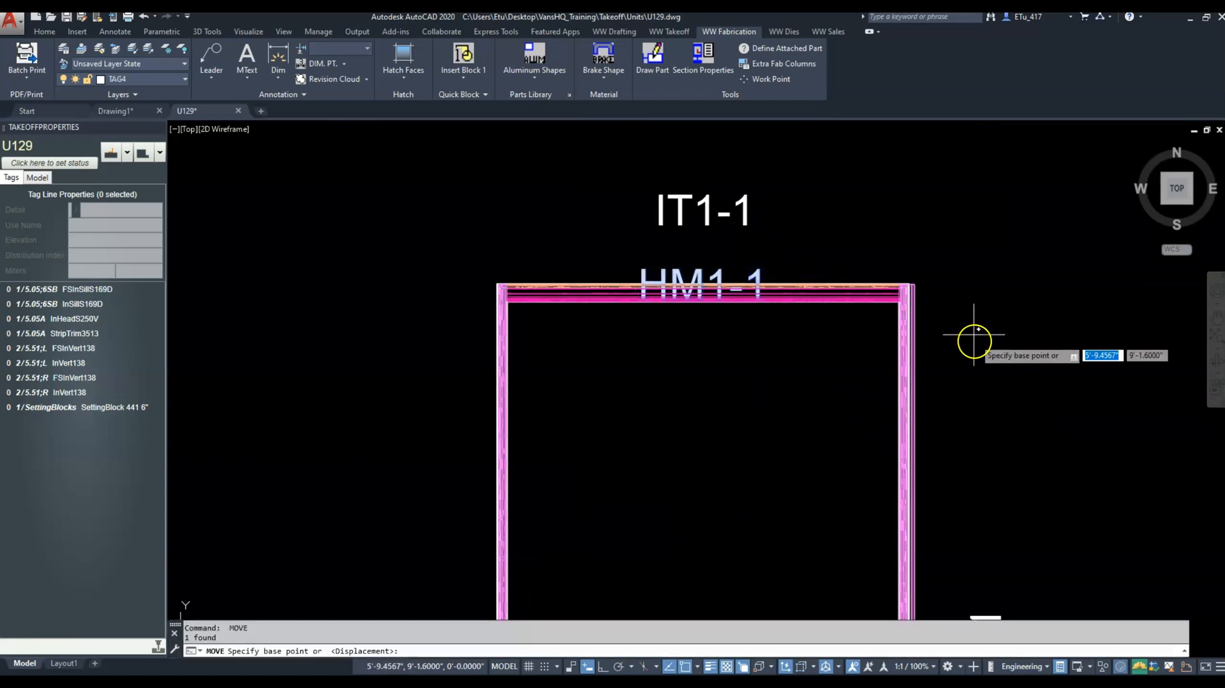
{"action": "left_click", "coordinate": [1018, 421]}
{"action": "left_click", "coordinate": [1021, 389]}
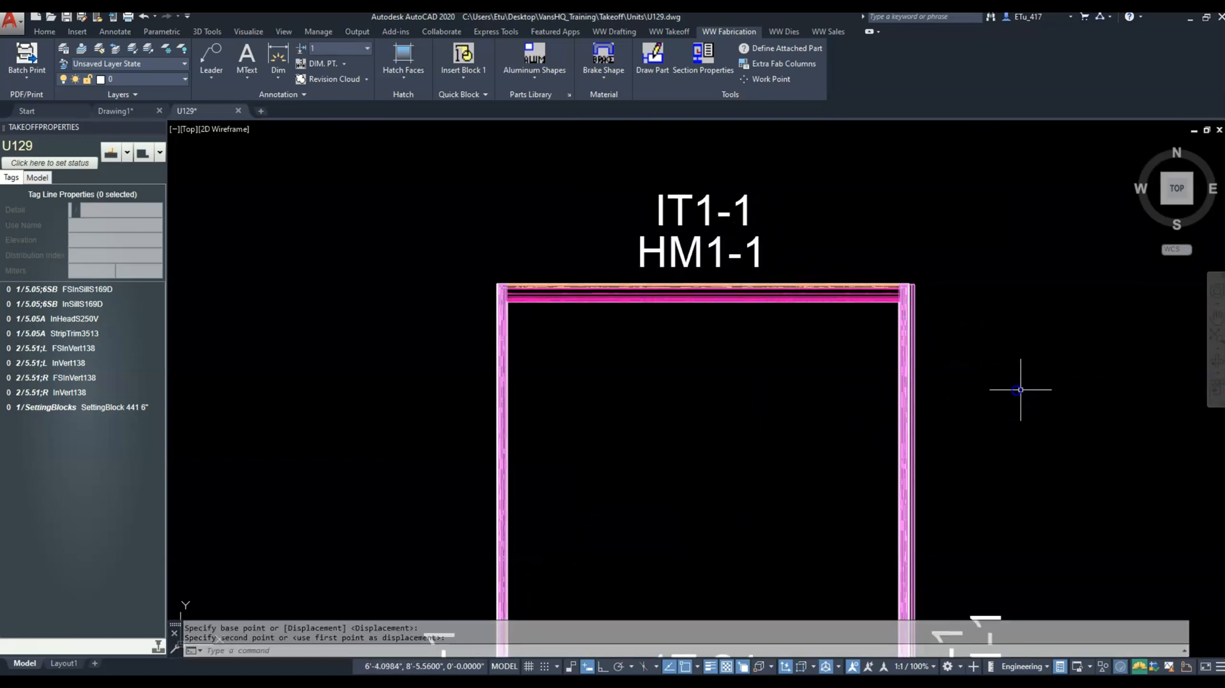
{"action": "scroll", "coordinate": [751, 345], "scroll_direction": "down", "scroll_amount": 4}
{"action": "middle_click_drag", "start_coordinate": [785, 383], "coordinate": [777, 353]}
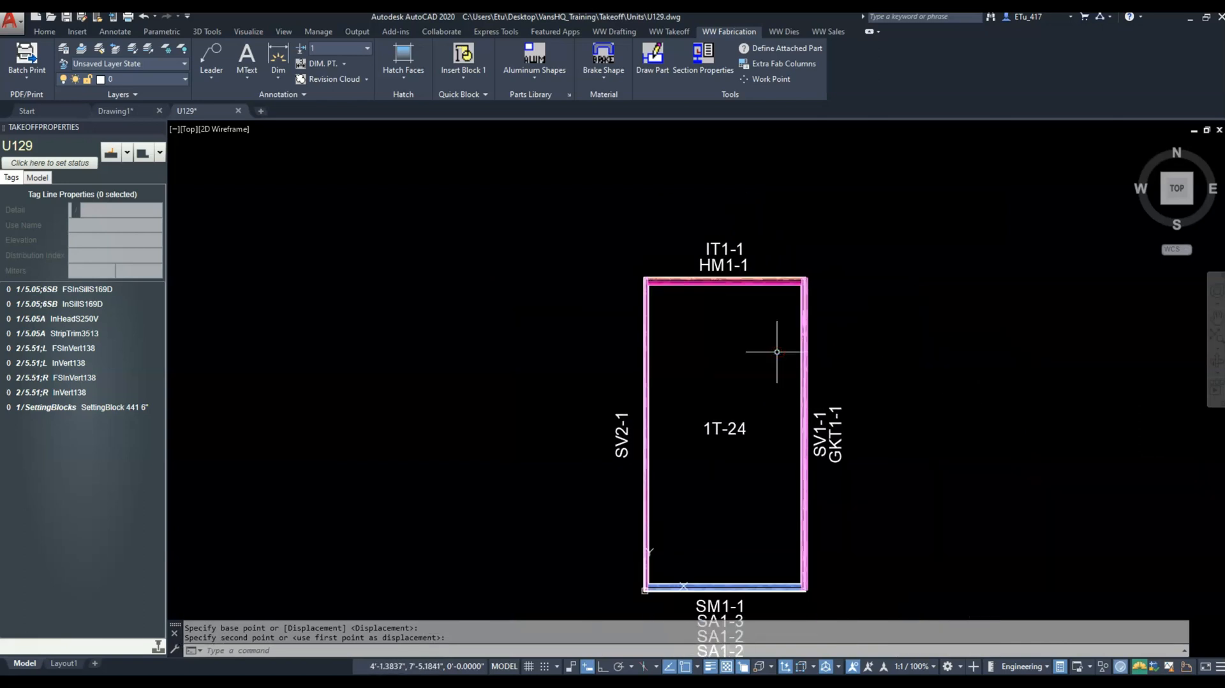
{"action": "middle_click_drag", "start_coordinate": [785, 432], "coordinate": [785, 398]}
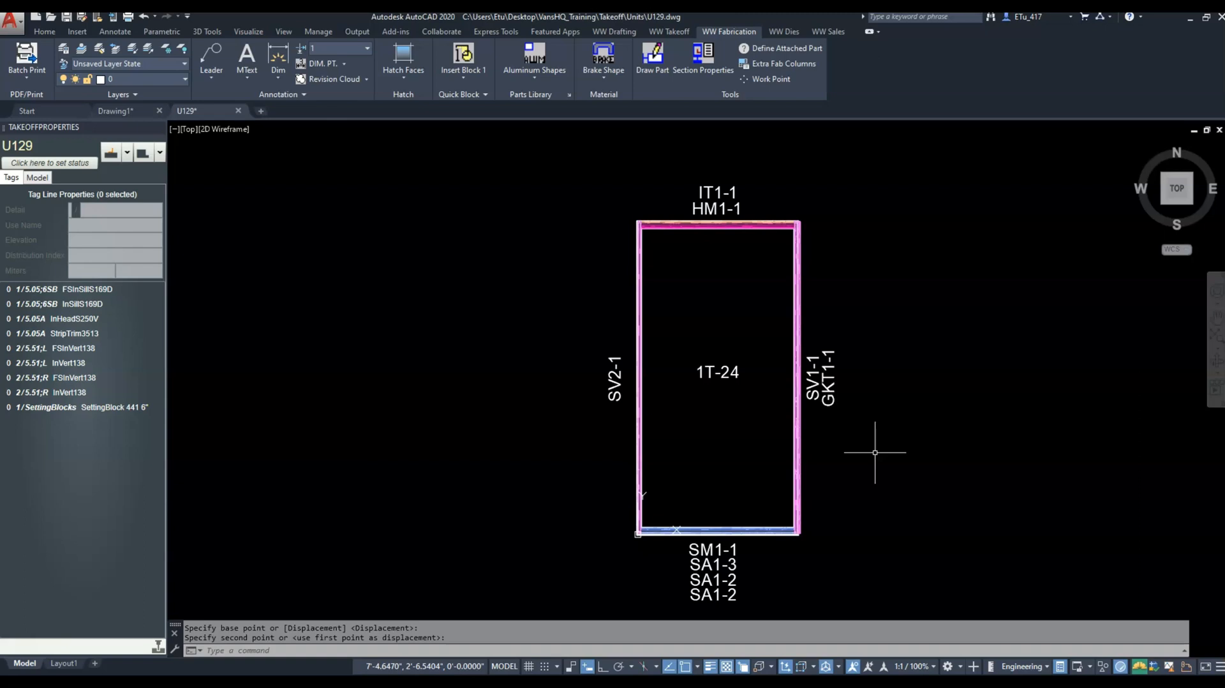
- Display U129's metal layers alone with LMM, and its glass layers alone with LMG
{"action": "type", "text": "lmm"}
{"action": "key", "text": "Return"}
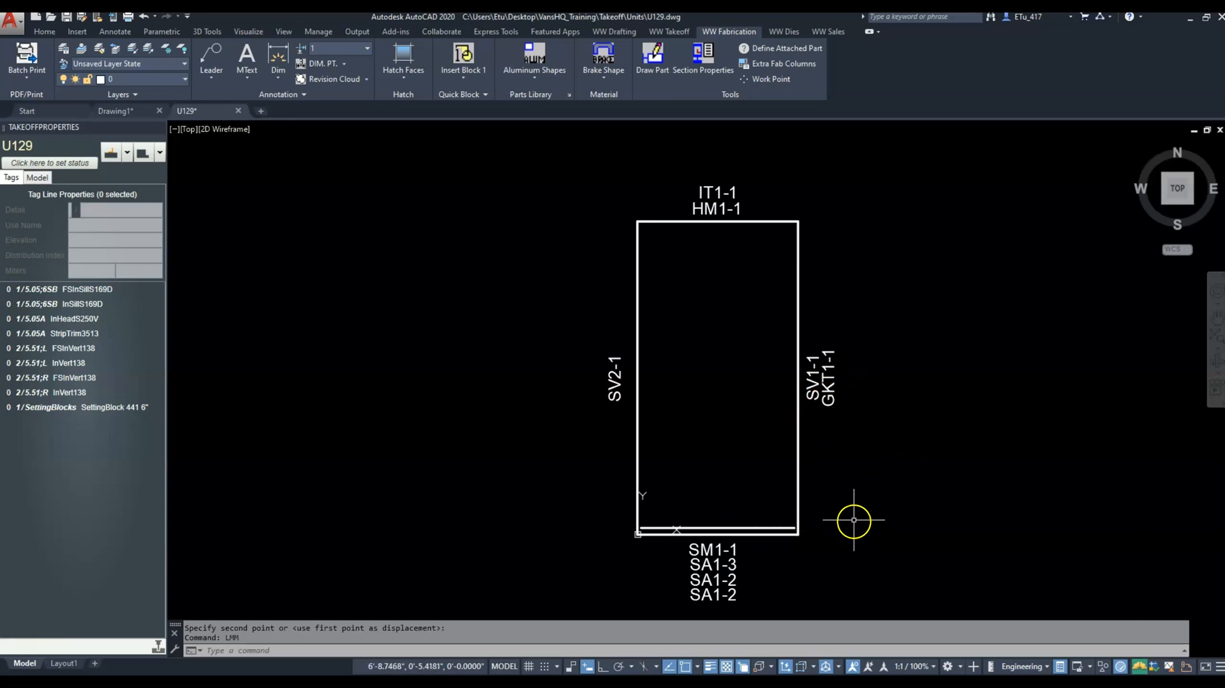
{"action": "type", "text": "LMG"}
{"action": "key", "text": "Return"}
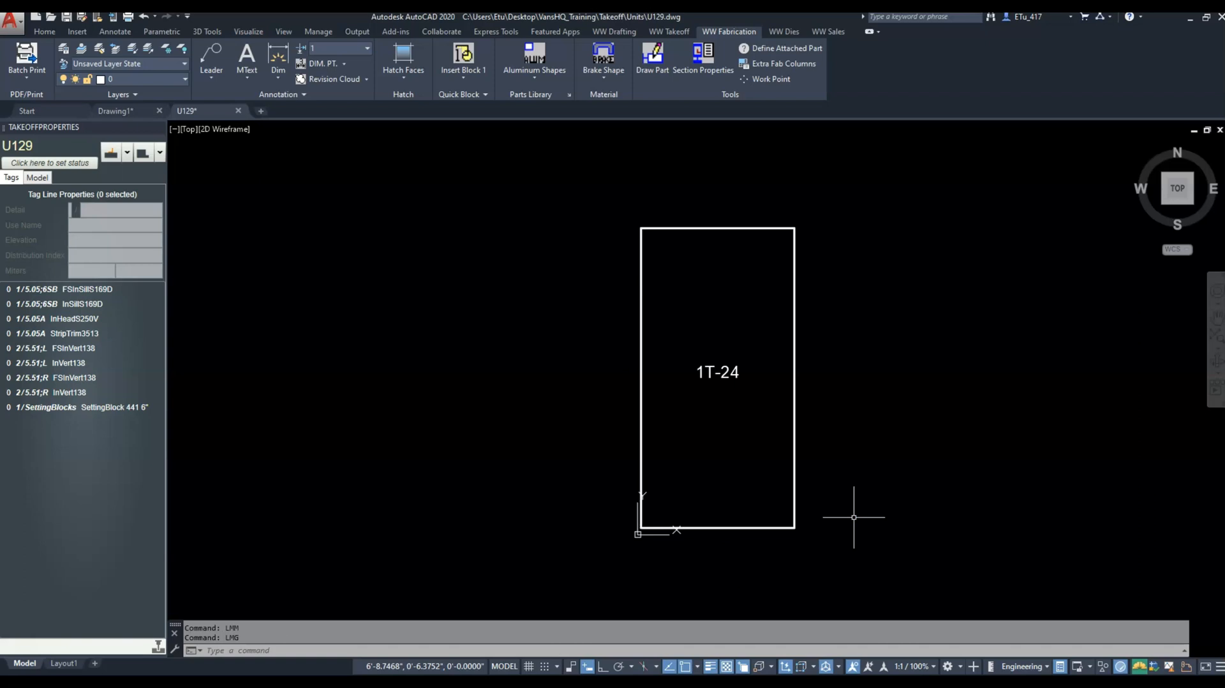
- Restore U129's full model display with LM1, and run LMS to check for additional part tags
{"action": "type", "text": "LMI"}
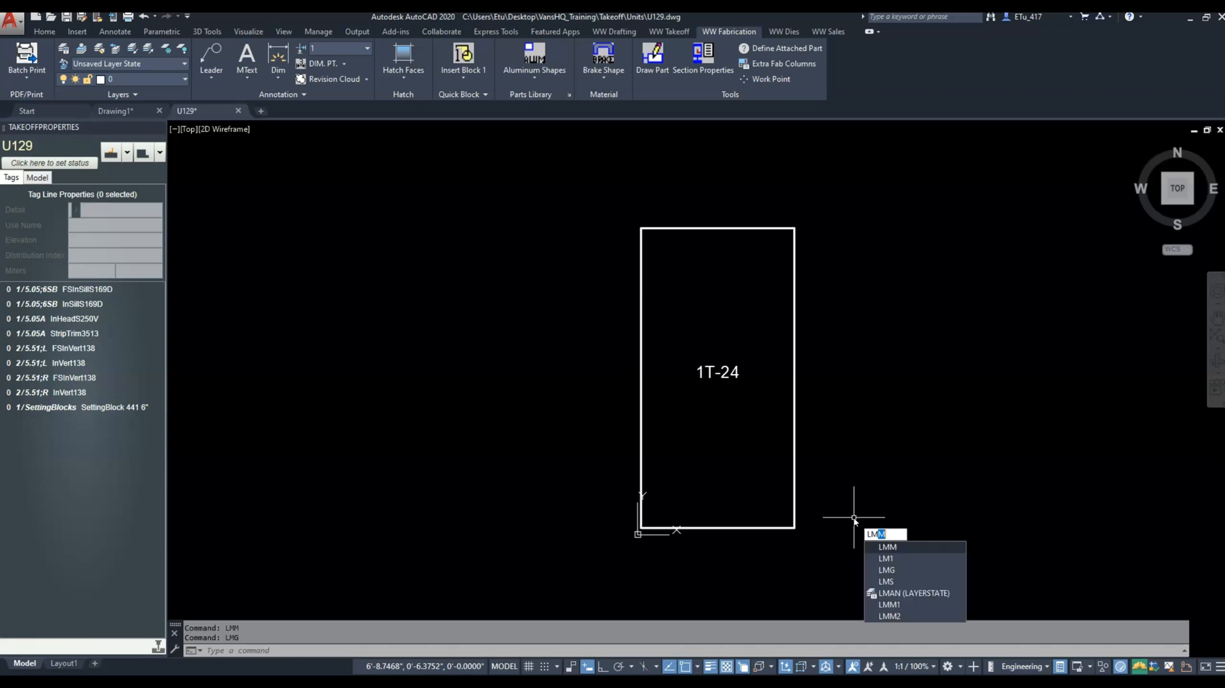
{"action": "key", "text": "Return"}
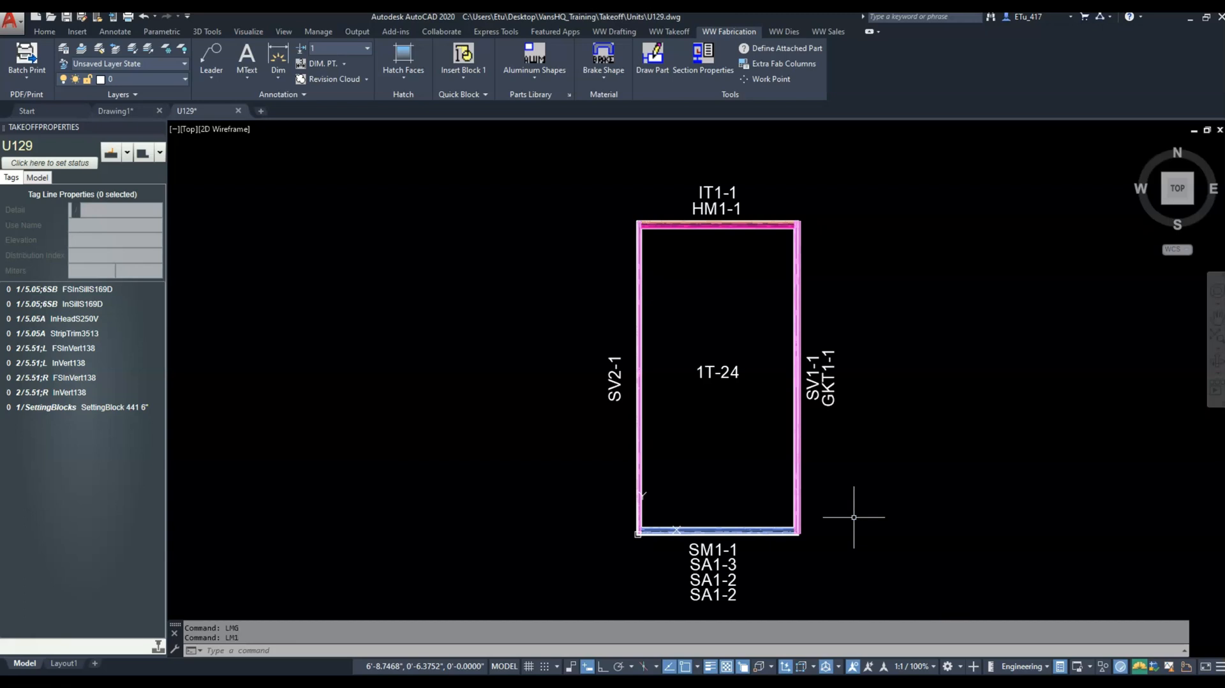
{"action": "type", "text": "LMS"}
{"action": "key", "text": "Return"}
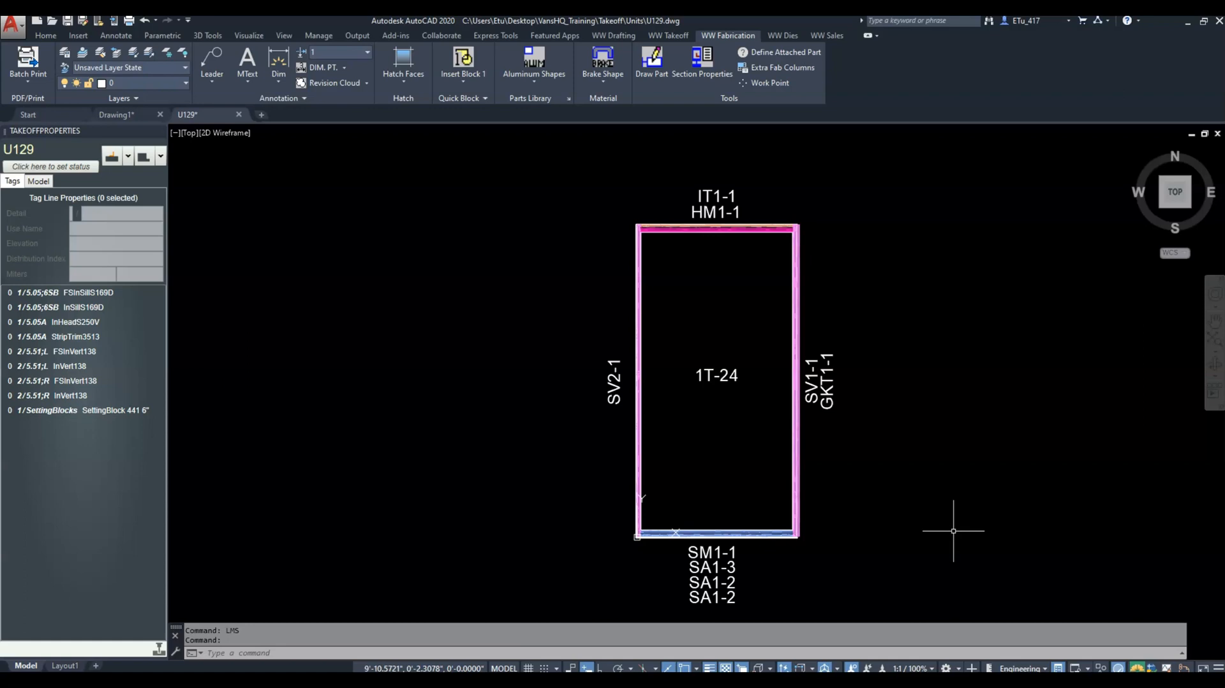
{"action": "left_click", "coordinate": [954, 531]}
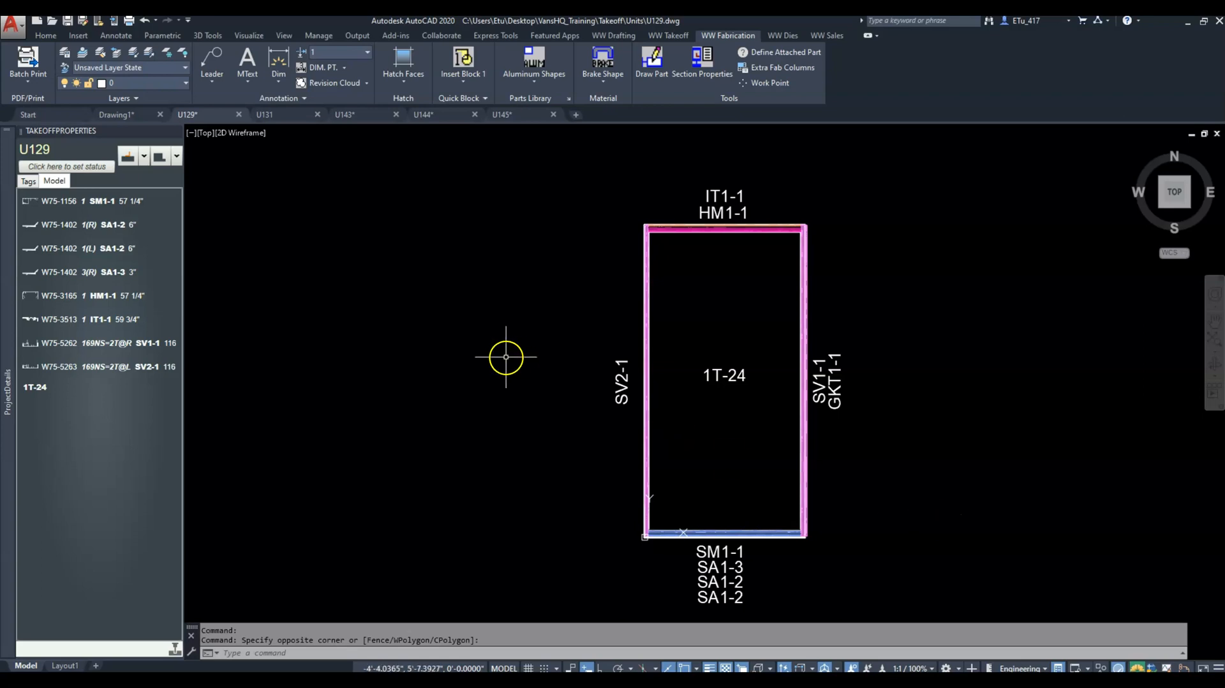
- Switch to the U131 drawing's model space and display its hidden orange CH and PF tags with LMS
{"action": "left_click", "coordinate": [287, 121]}
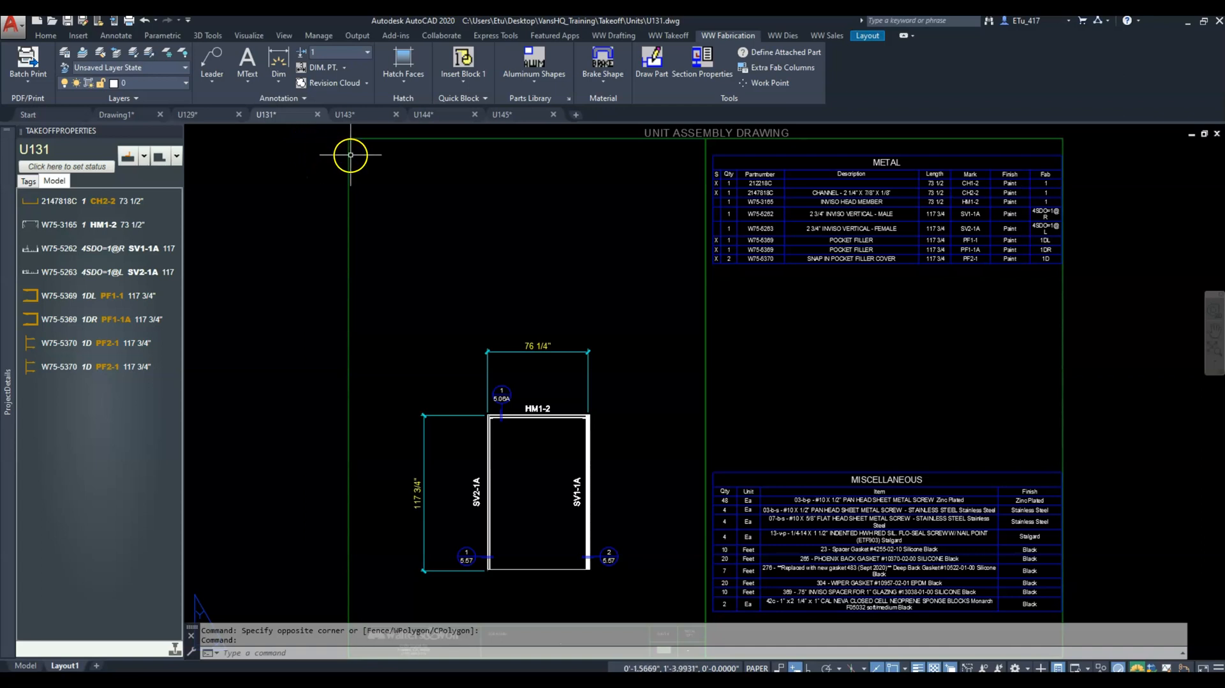
{"action": "left_click", "coordinate": [656, 462]}
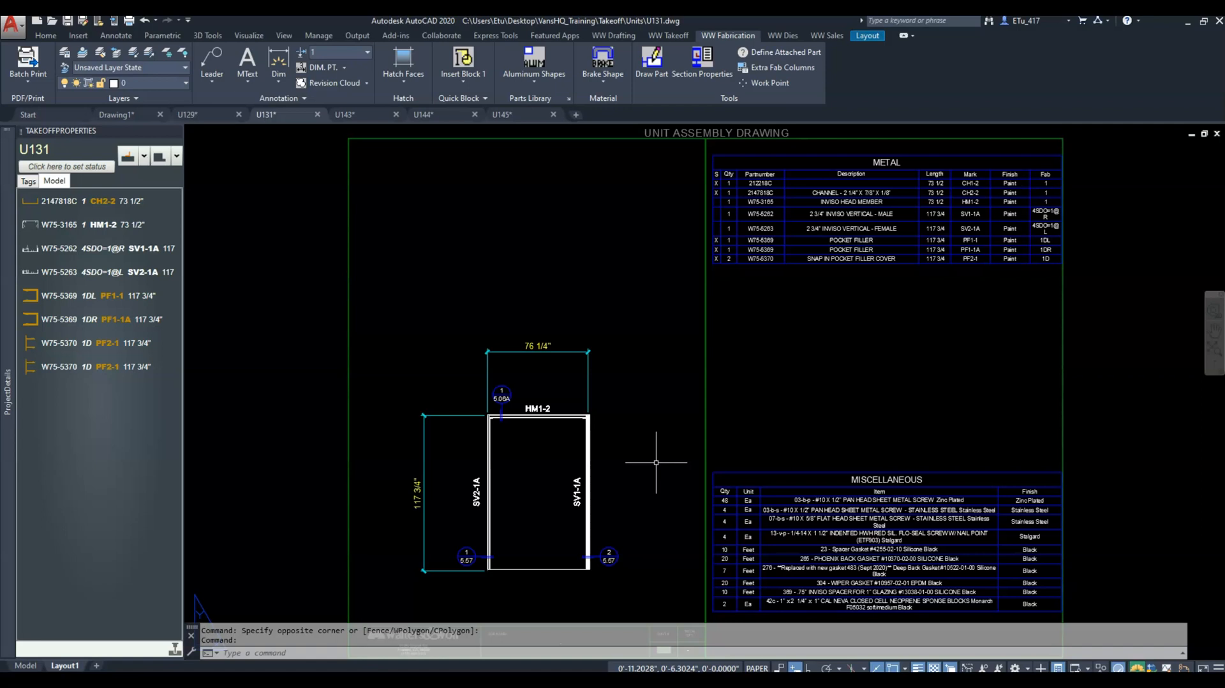
{"action": "type", "text": "m"}
{"action": "key", "text": "Return"}
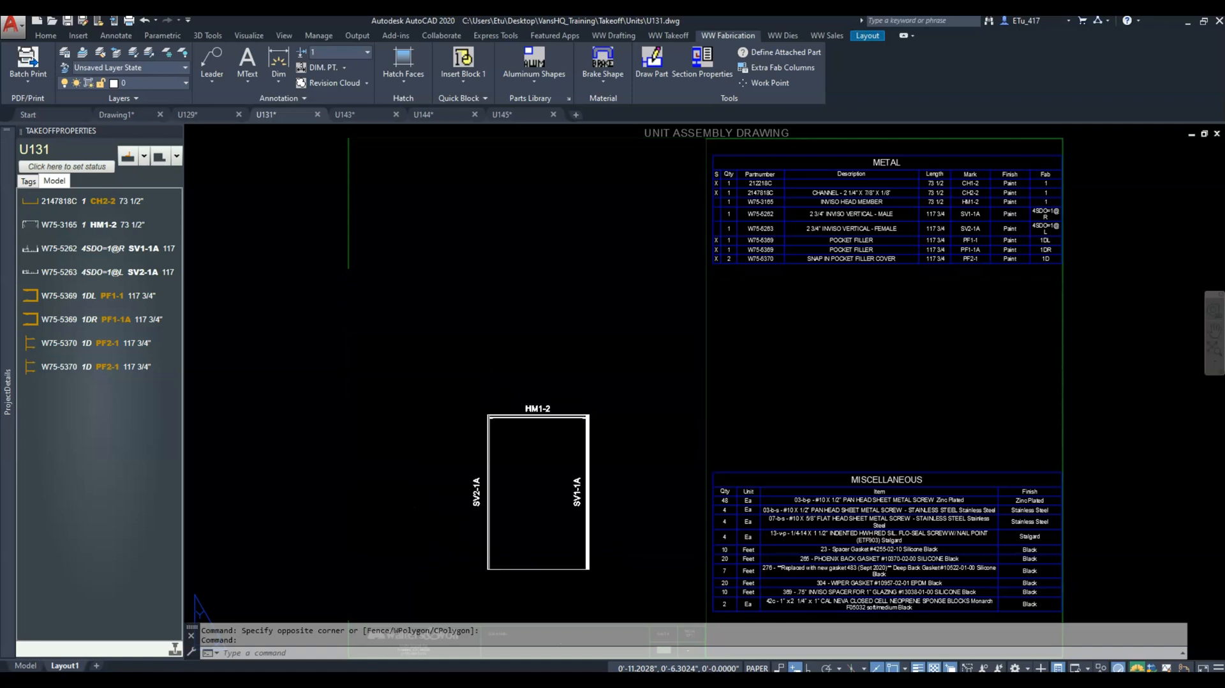
{"action": "type", "text": "LMS"}
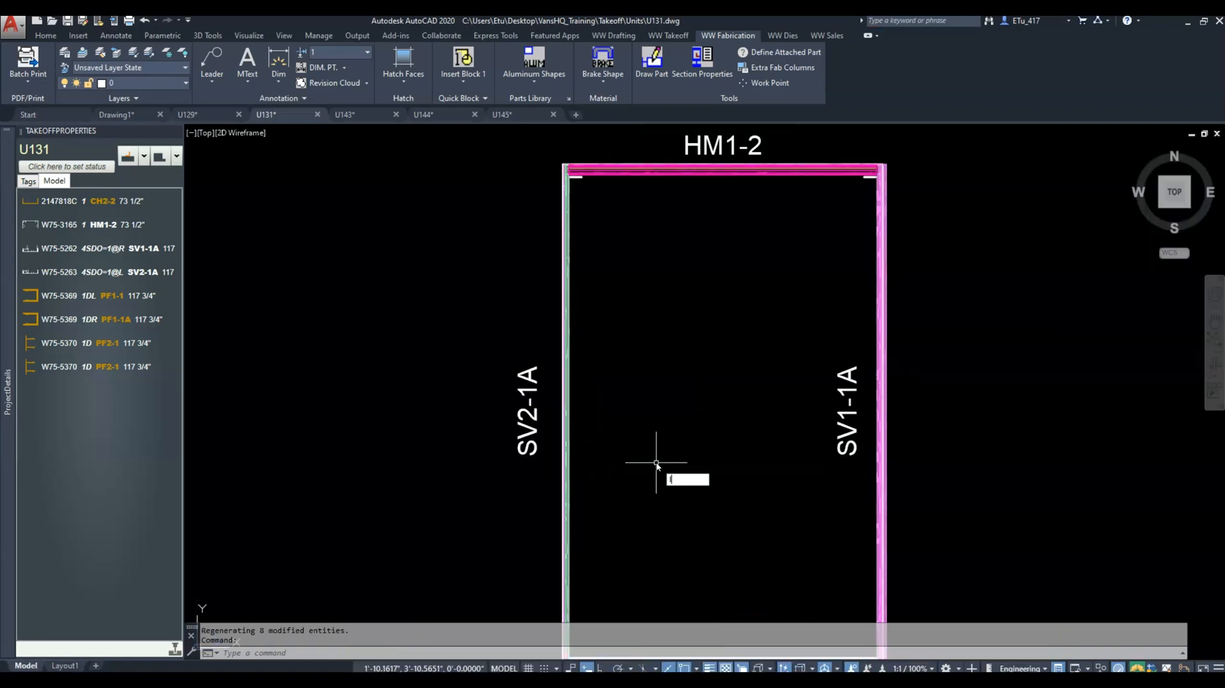
{"action": "key", "text": "Return"}
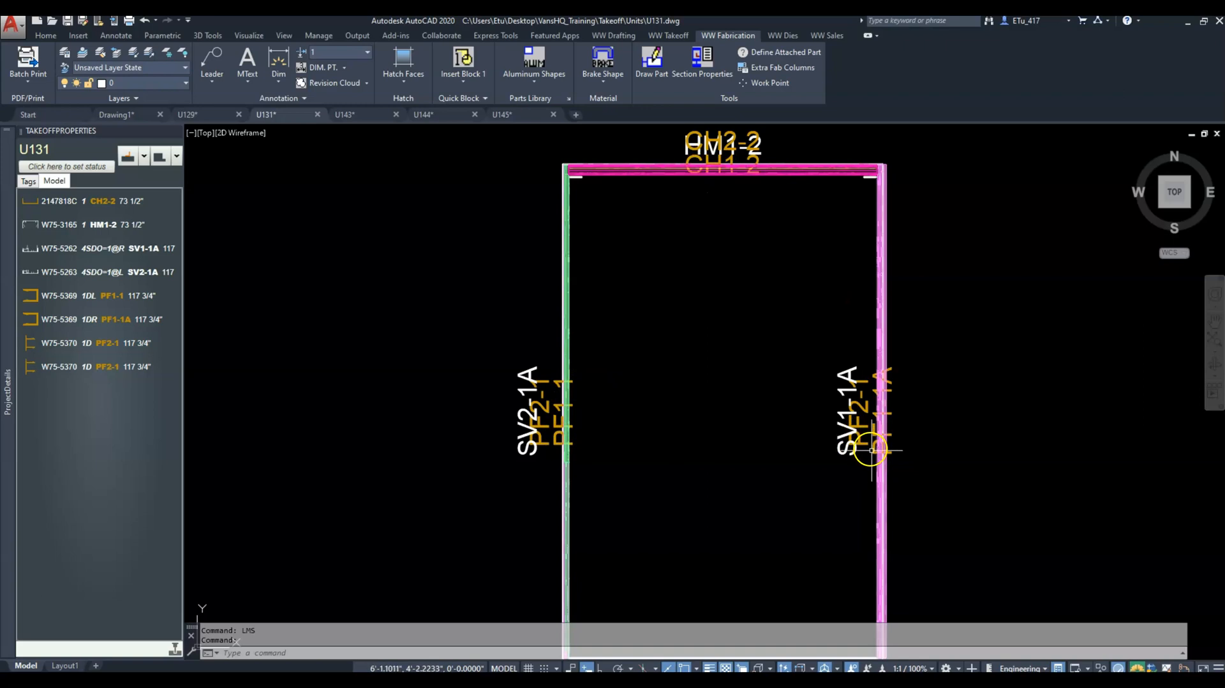
{"action": "left_click", "coordinate": [549, 444]}
{"action": "key", "text": "Escape"}
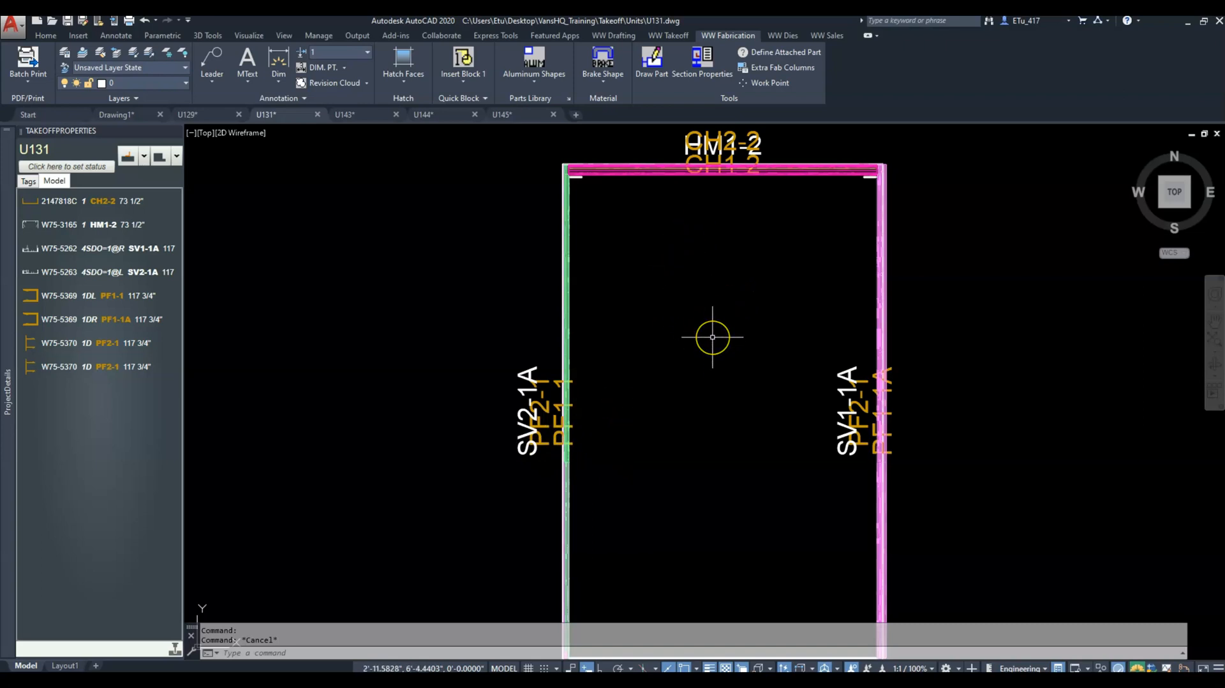
- Examine the pocket filler and vertical profiles at U131's left jamb in the front view
{"action": "type", "text": "vf"}
{"action": "key", "text": "Return"}
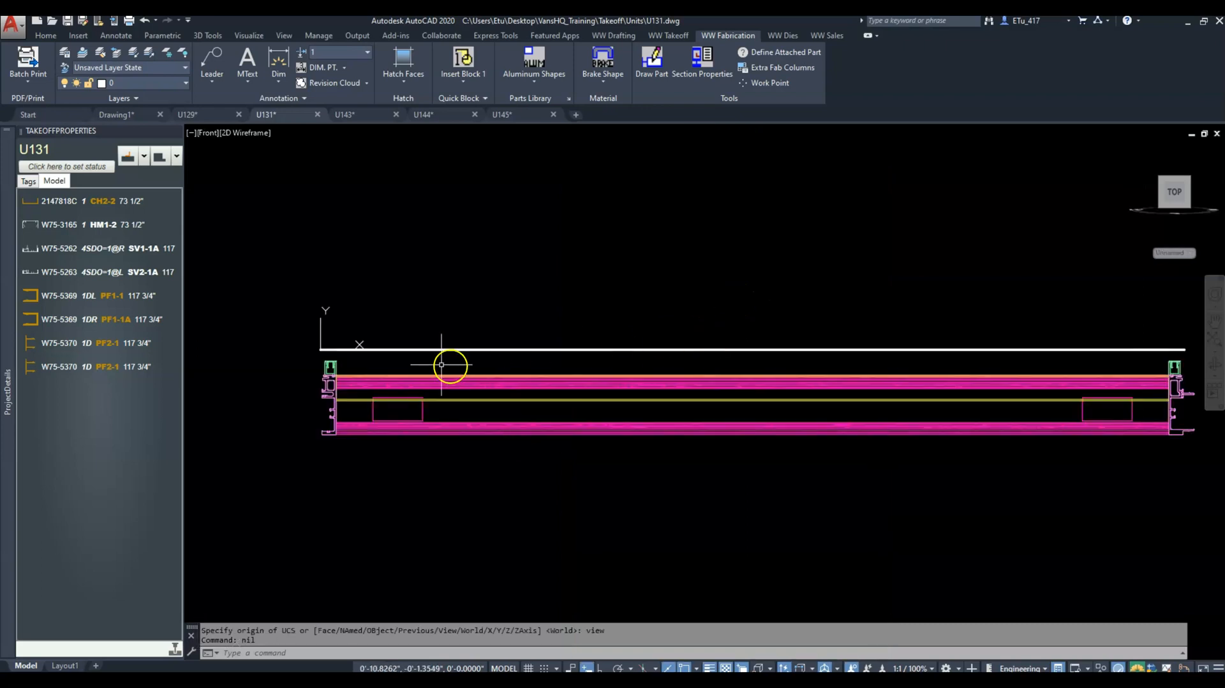
{"action": "scroll", "coordinate": [330, 366], "scroll_direction": "up", "scroll_amount": 5}
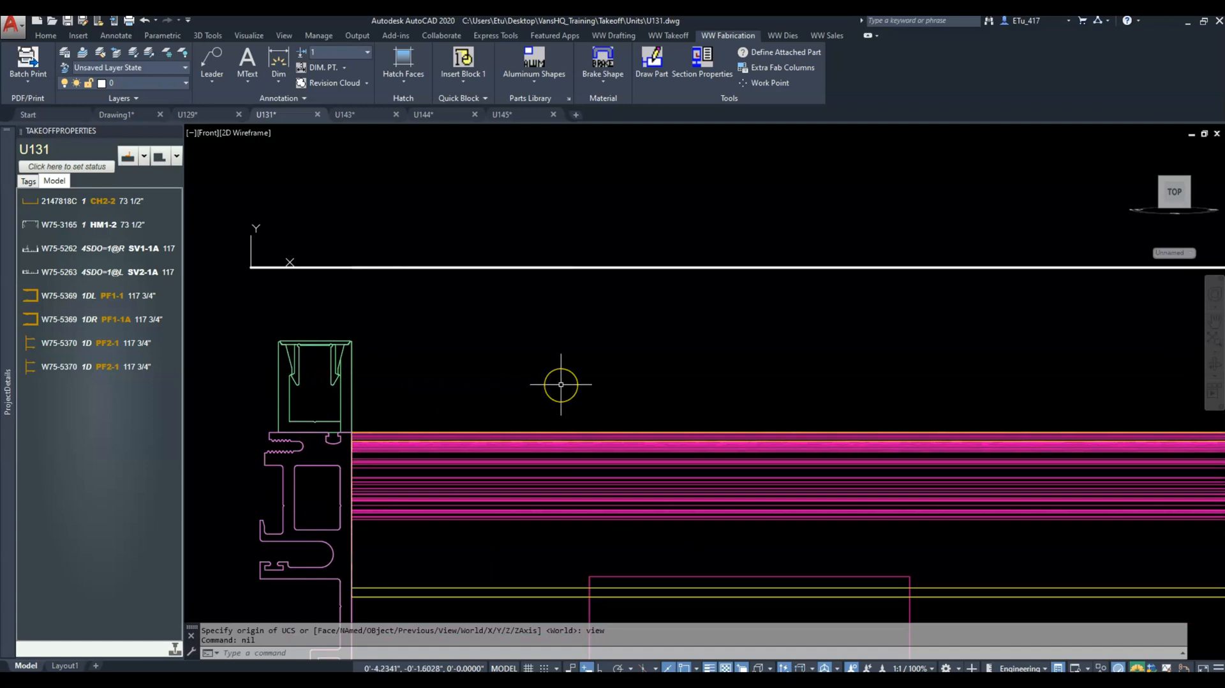
- Return U131 to the top view, and save the drawing on its layout with ZQ
{"action": "type", "text": "vt"}
{"action": "key", "text": "Return"}
{"action": "type", "text": "ZQ"}
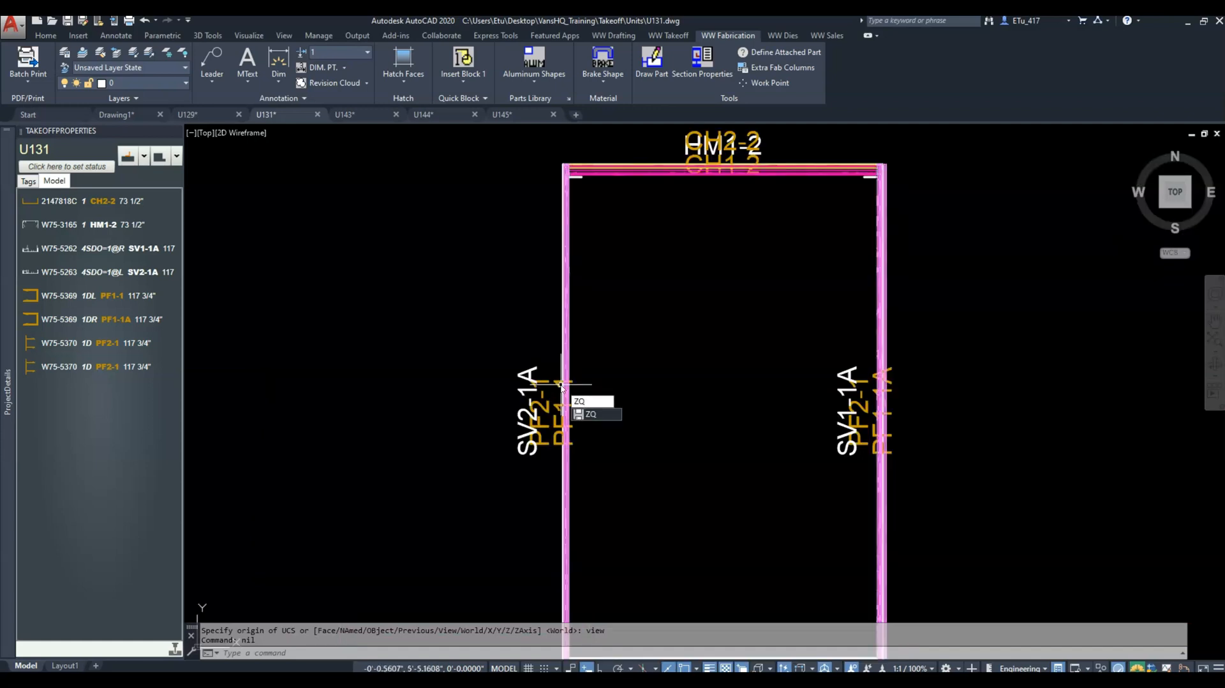
{"action": "key", "text": "Return"}
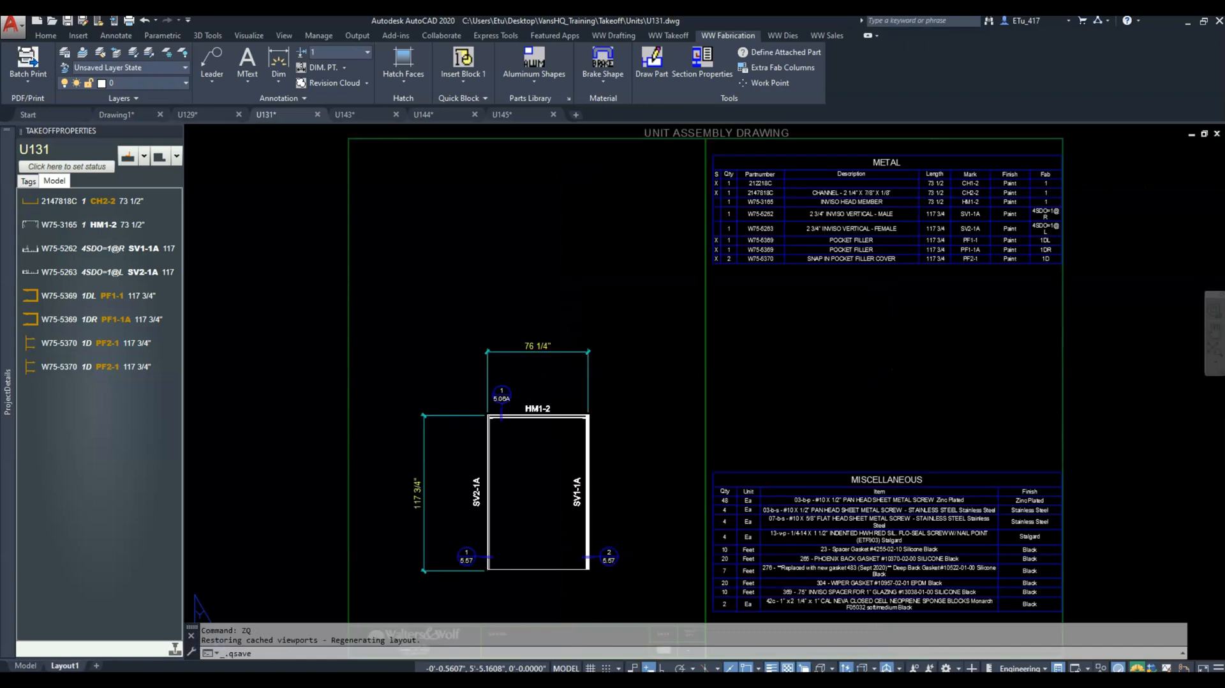
- In U143's model space, move the two head tags and five sill tags right, clear of the section marks, and return to the layout
{"action": "left_click", "coordinate": [369, 116]}
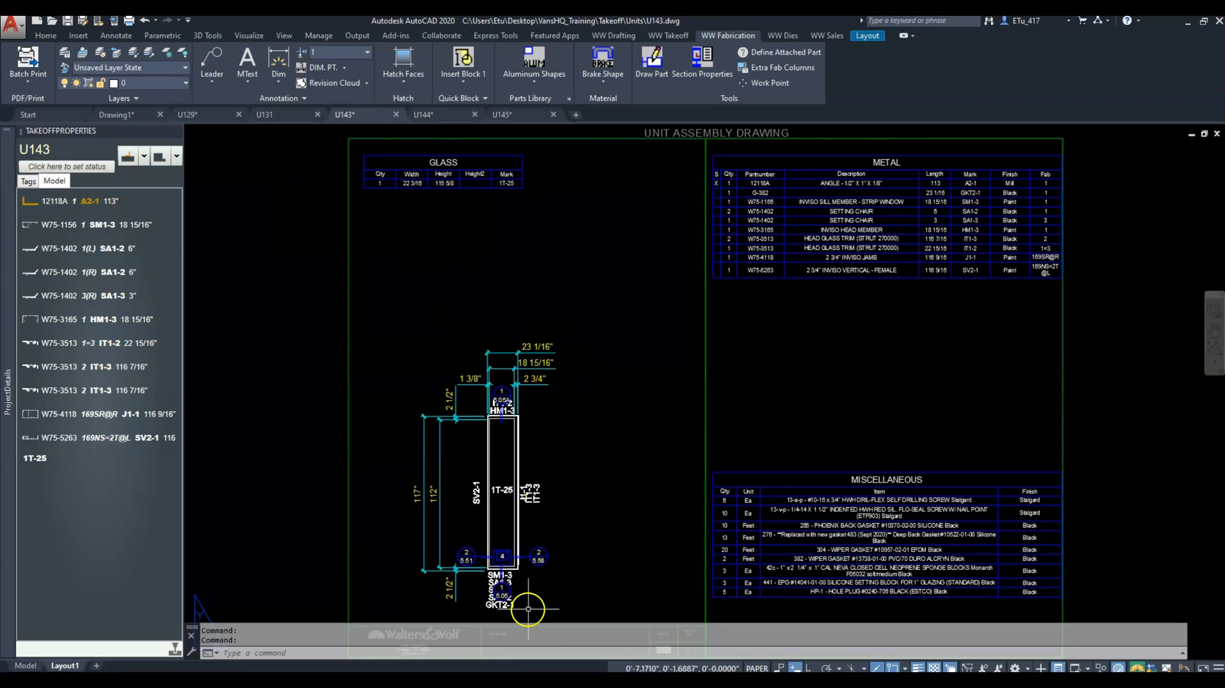
{"action": "type", "text": "ms"}
{"action": "key", "text": "Return"}
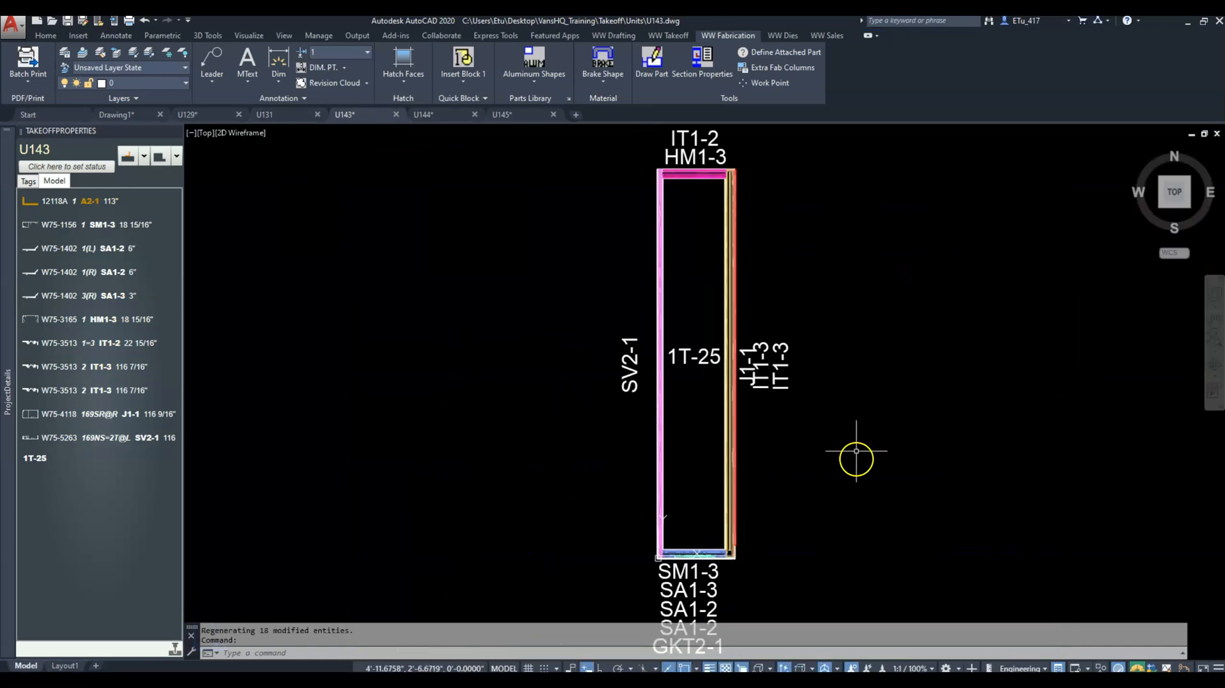
{"action": "left_click", "coordinate": [734, 154]}
{"action": "left_click", "coordinate": [663, 127]}
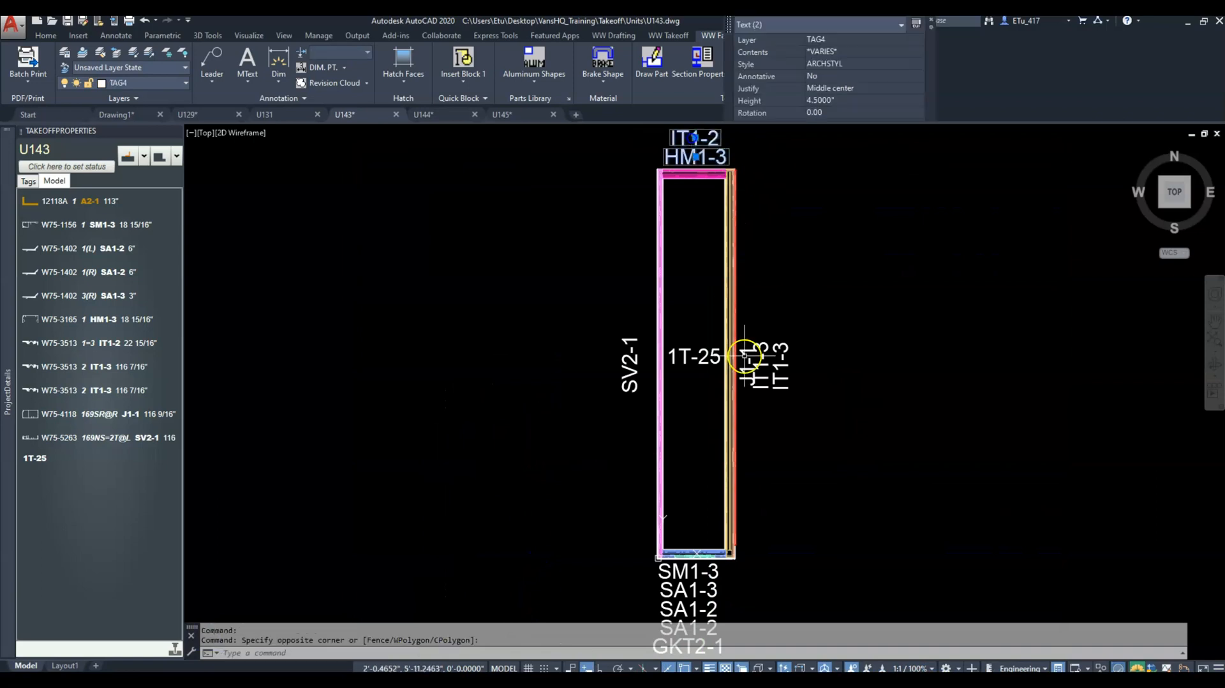
{"action": "left_click", "coordinate": [739, 608]}
{"action": "type", "text": "m"}
{"action": "key", "text": "Return"}
{"action": "left_click", "coordinate": [797, 535]}
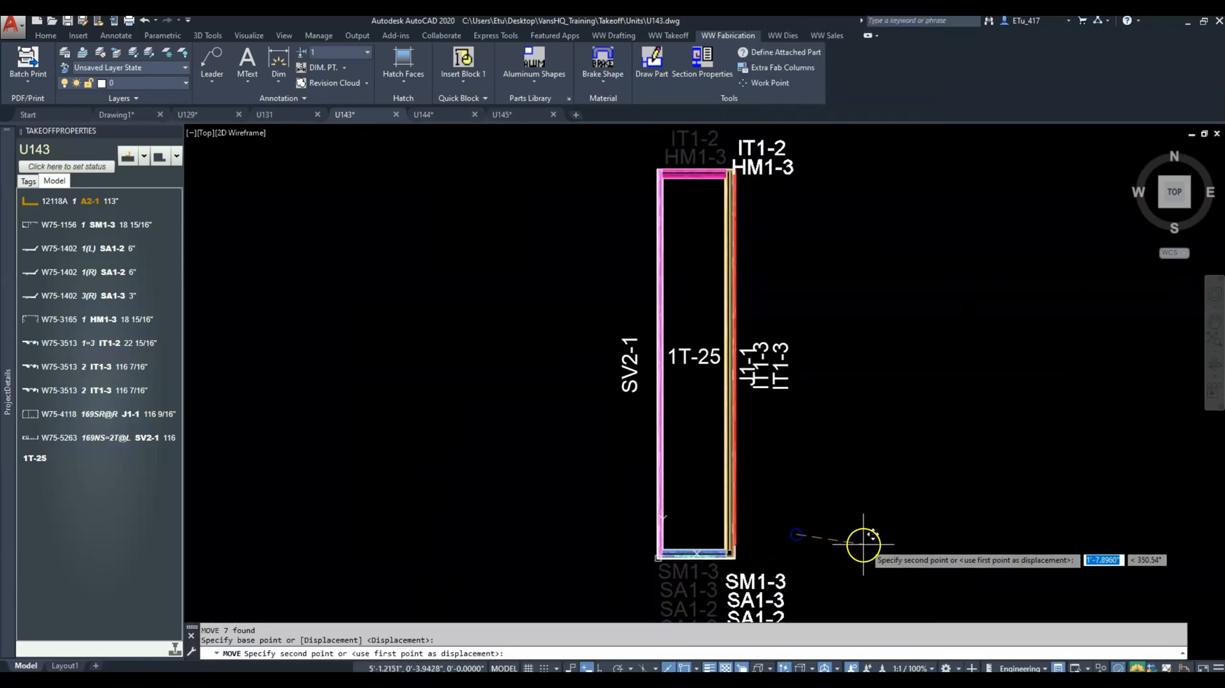
{"action": "left_click", "coordinate": [880, 532]}
{"action": "key", "text": "ctrl+Page_Down"}
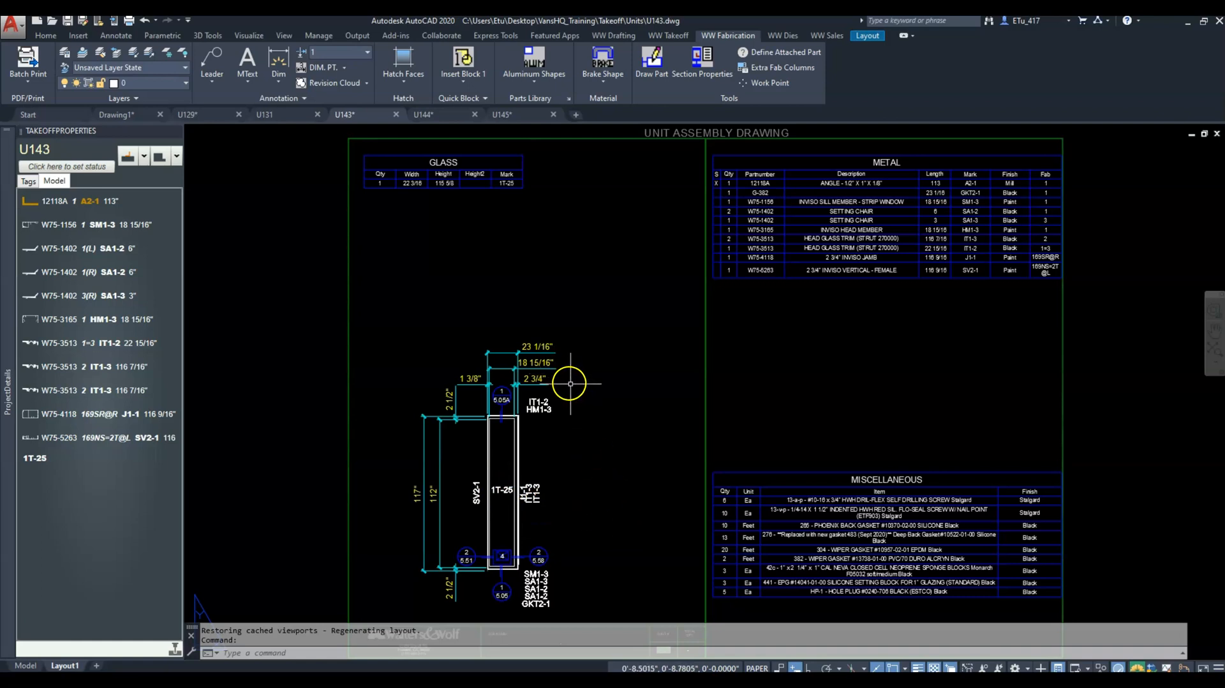
- Review the tag placement on the U144 and U145 unit assembly drawings
{"action": "left_click", "coordinate": [445, 117]}
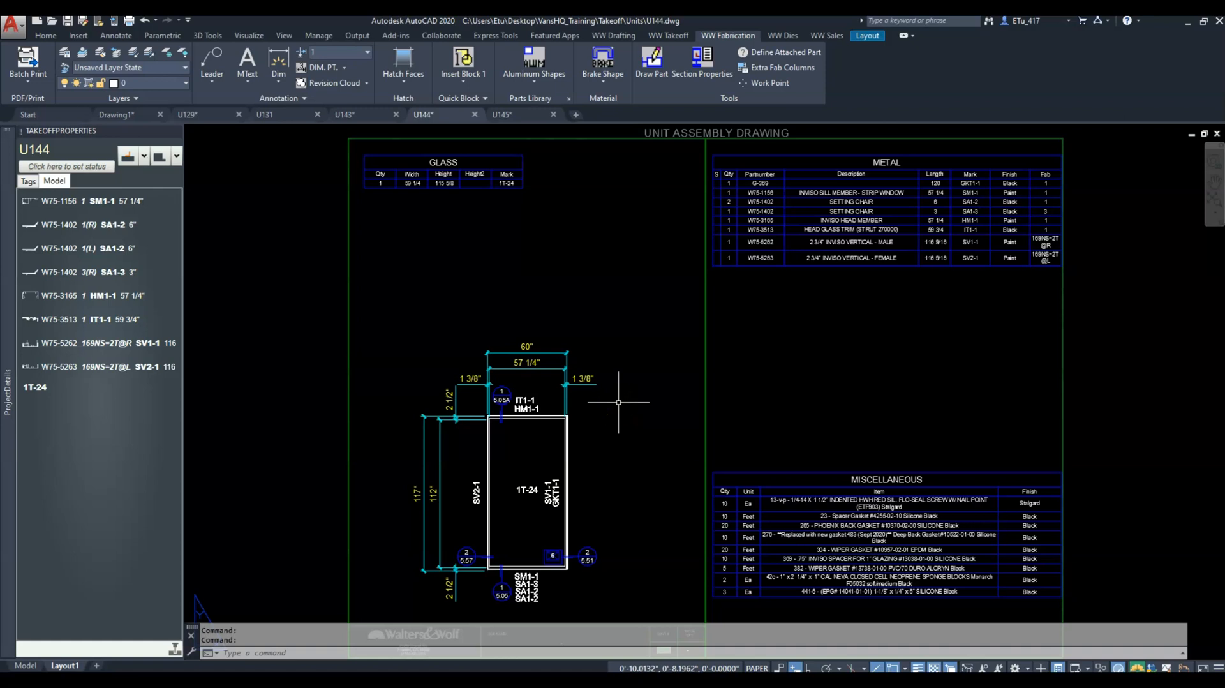
{"action": "left_click", "coordinate": [523, 115]}
{"action": "left_click", "coordinate": [596, 460]}
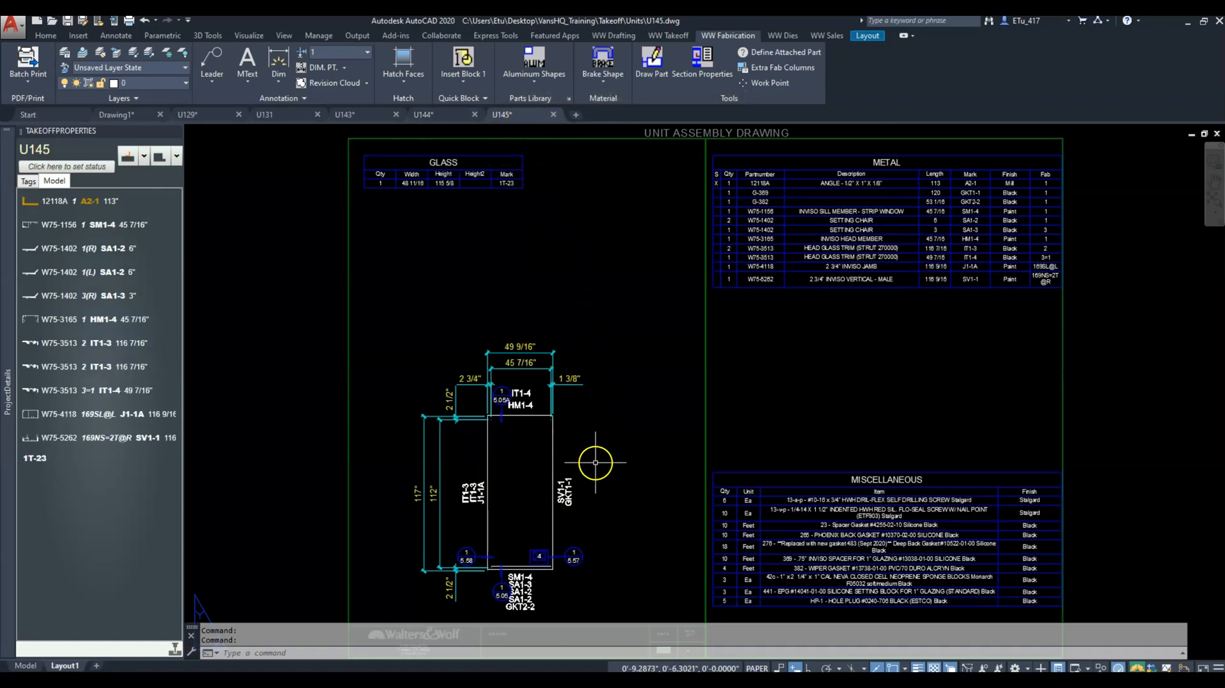